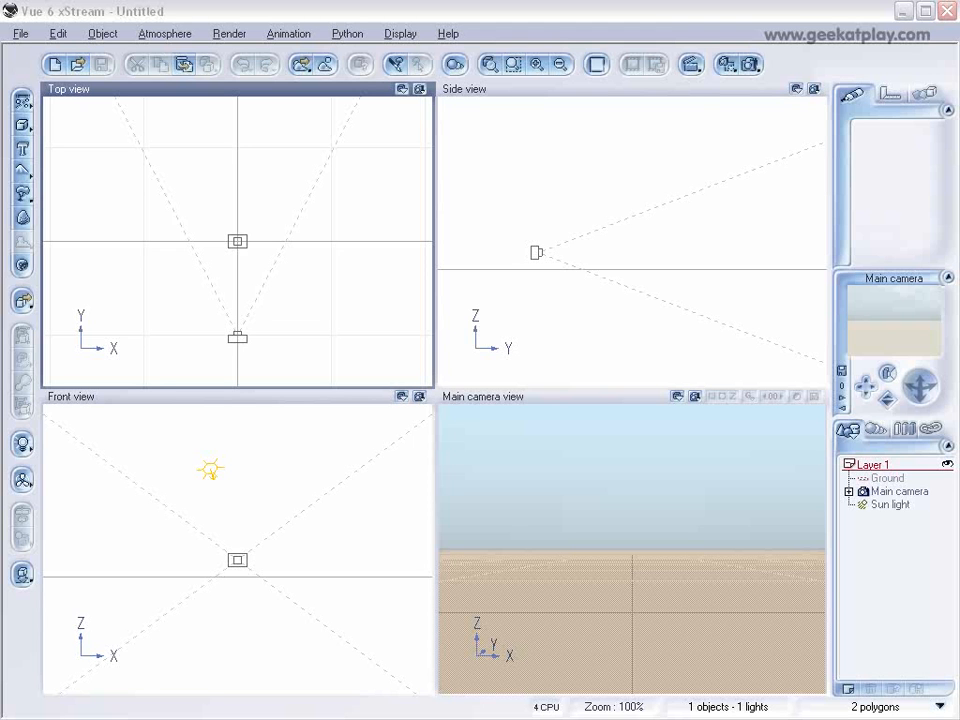
# Review the robot animation around 0:19–0:28 in Windows Media Player, put the player away, and enlarge the Flash Player window.
pyautogui.moveTo(959, 248); pyautogui.dragTo(559, 249)
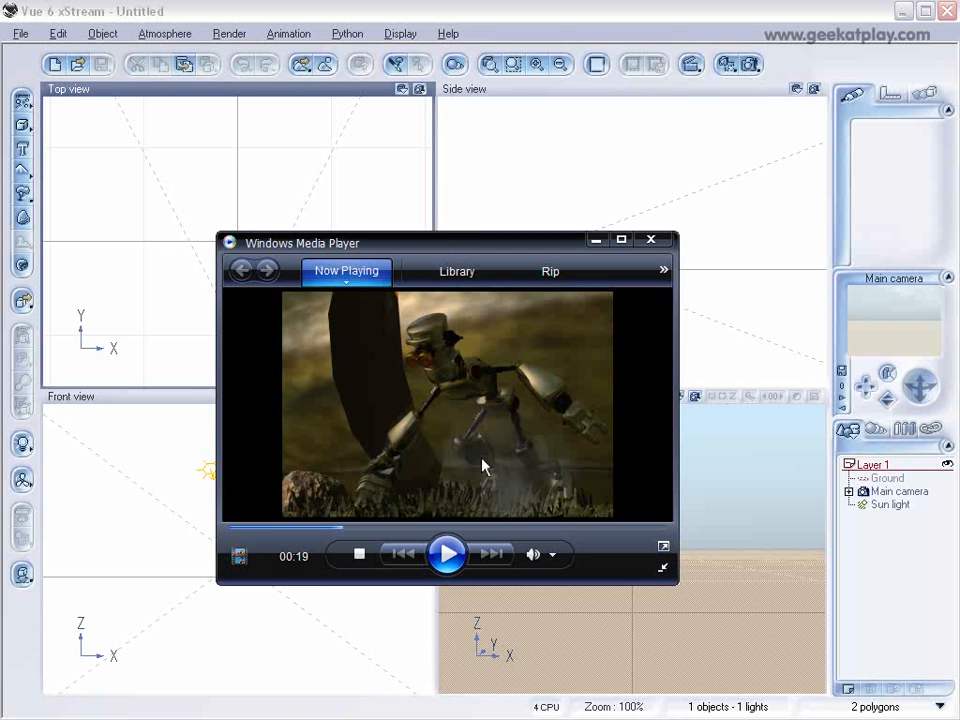
pyautogui.click(447, 553)
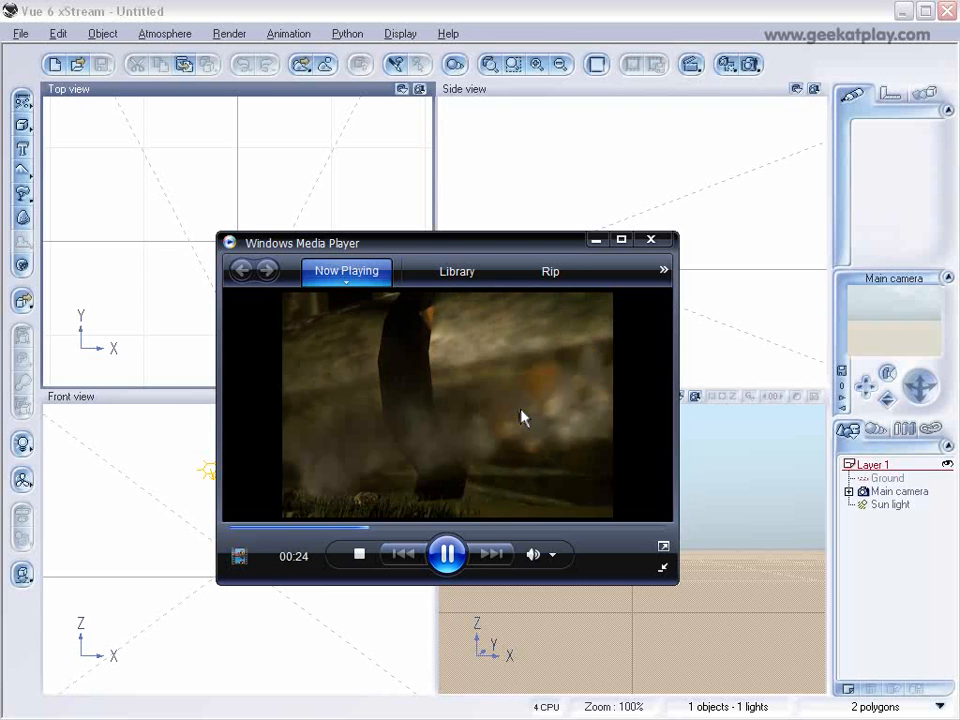
pyautogui.click(454, 510)
pyautogui.moveTo(378, 530); pyautogui.dragTo(375, 535)
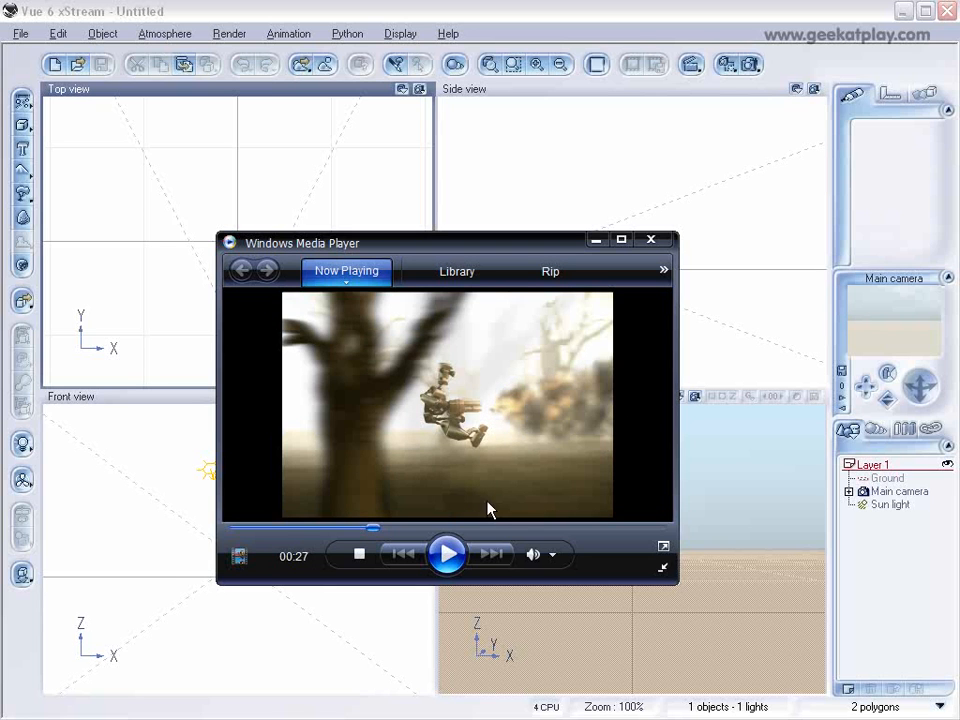
pyautogui.click(371, 534)
pyautogui.click(440, 558)
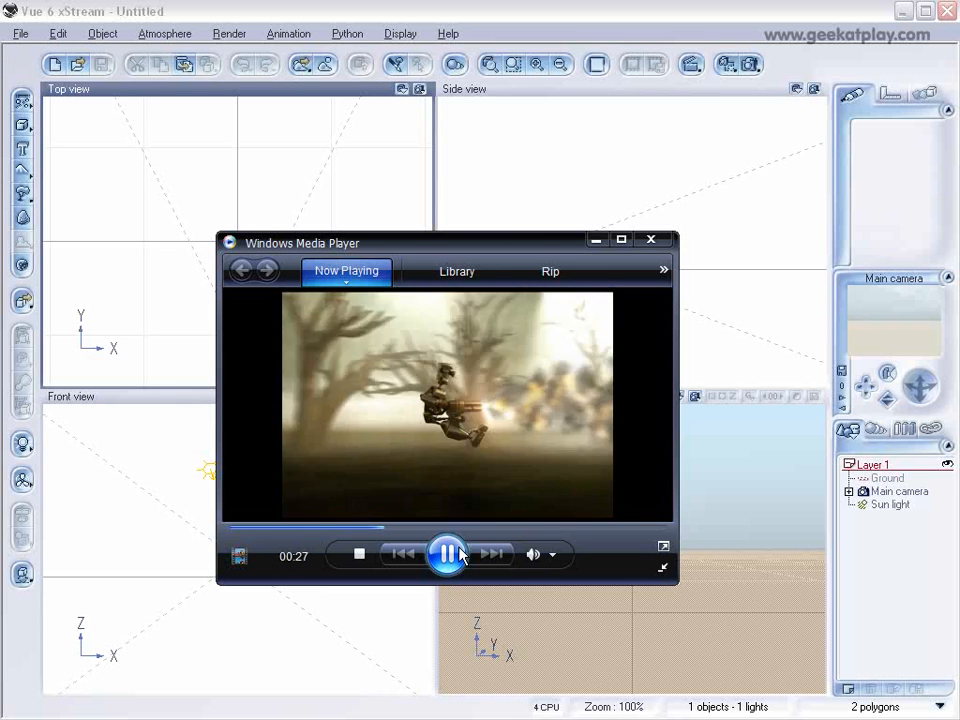
pyautogui.click(452, 559)
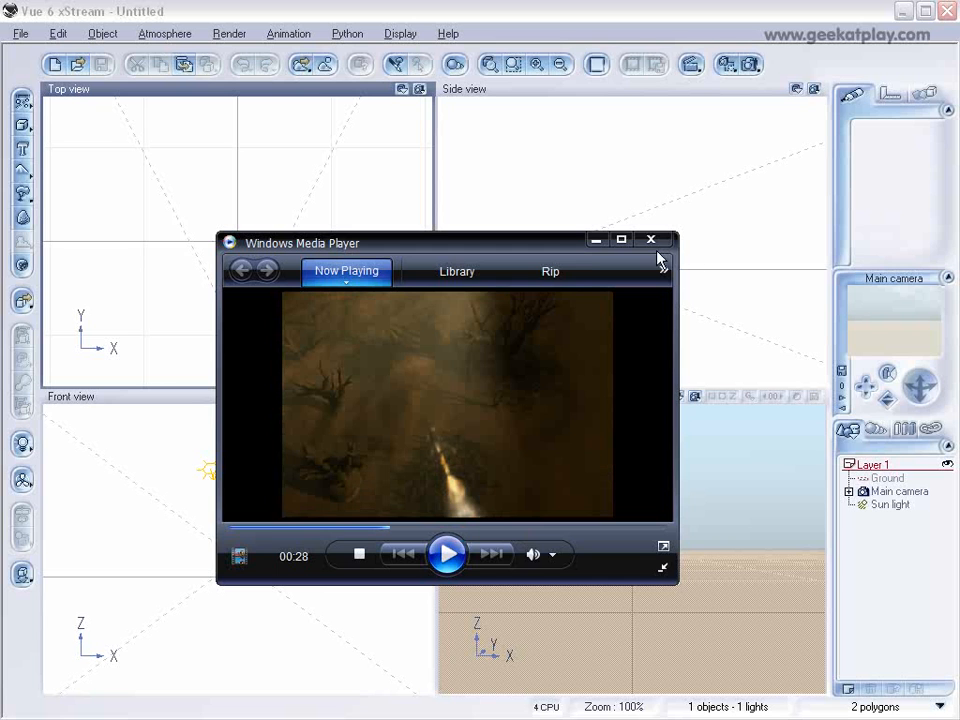
pyautogui.moveTo(388, 243); pyautogui.dragTo(959, 250)
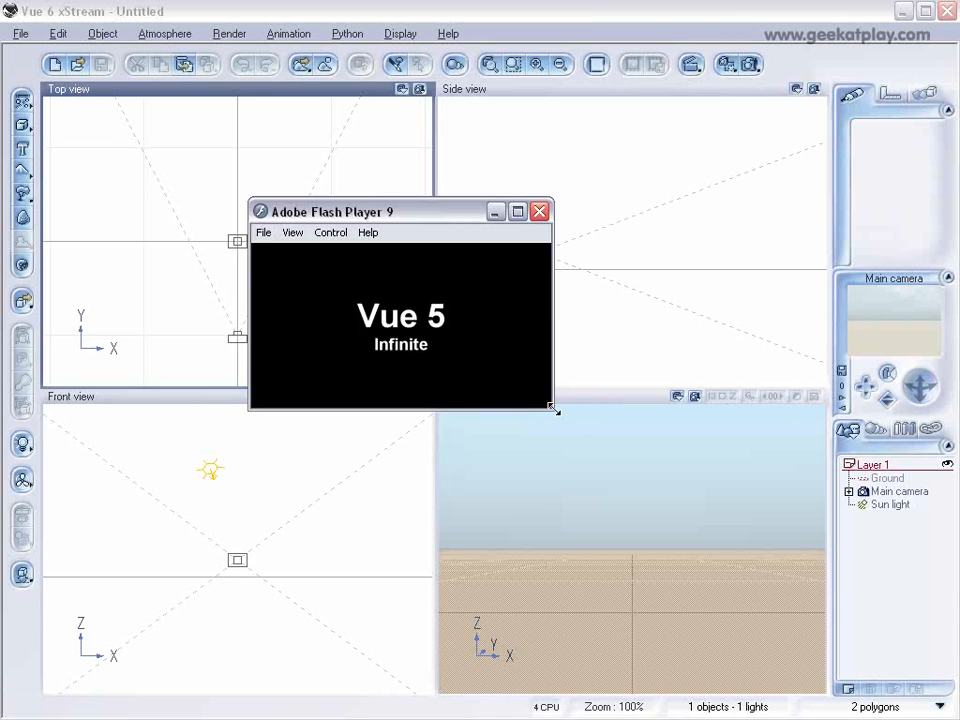
pyautogui.moveTo(545, 405); pyautogui.dragTo(598, 453)
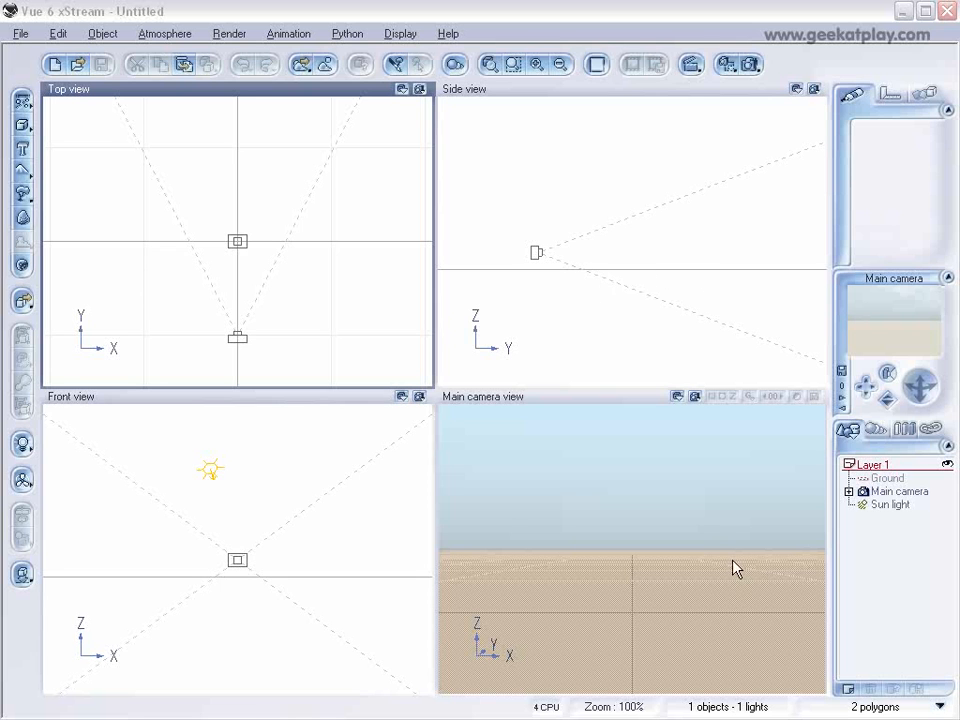
# Raise the main camera above the ground in the side view and add a standard terrain to the scene.
pyautogui.click(550, 252)
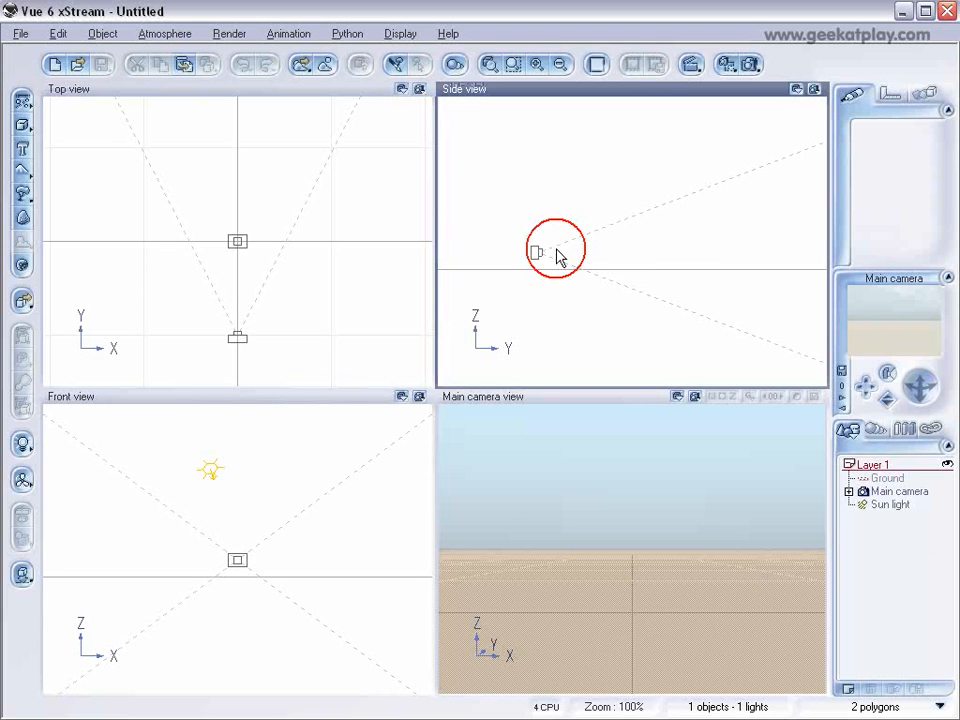
pyautogui.moveTo(538, 252); pyautogui.dragTo(549, 221)
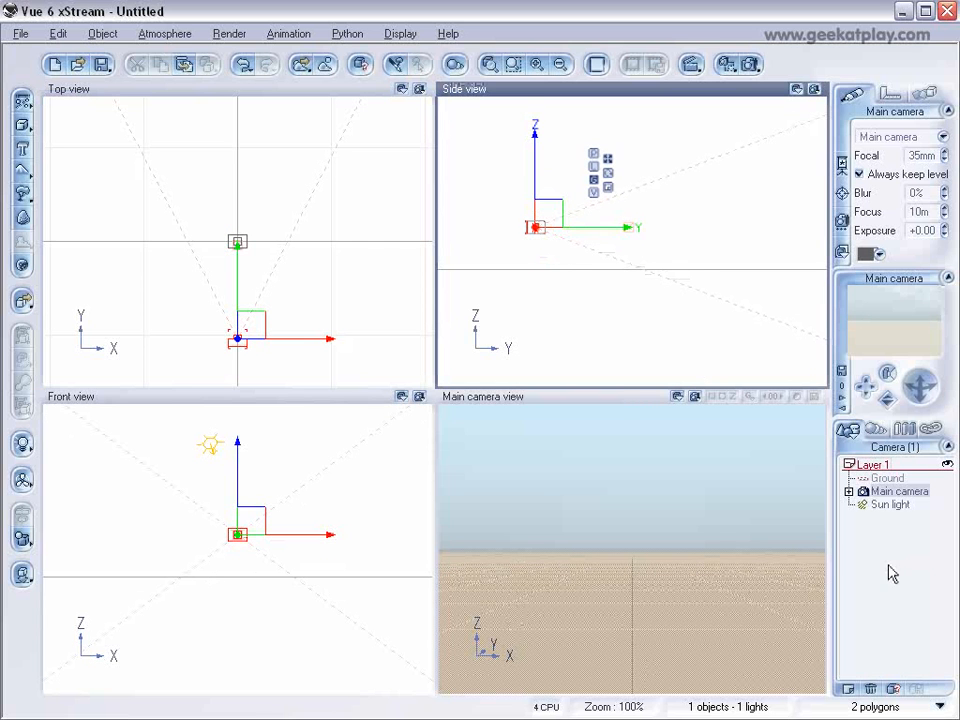
pyautogui.click(24, 176)
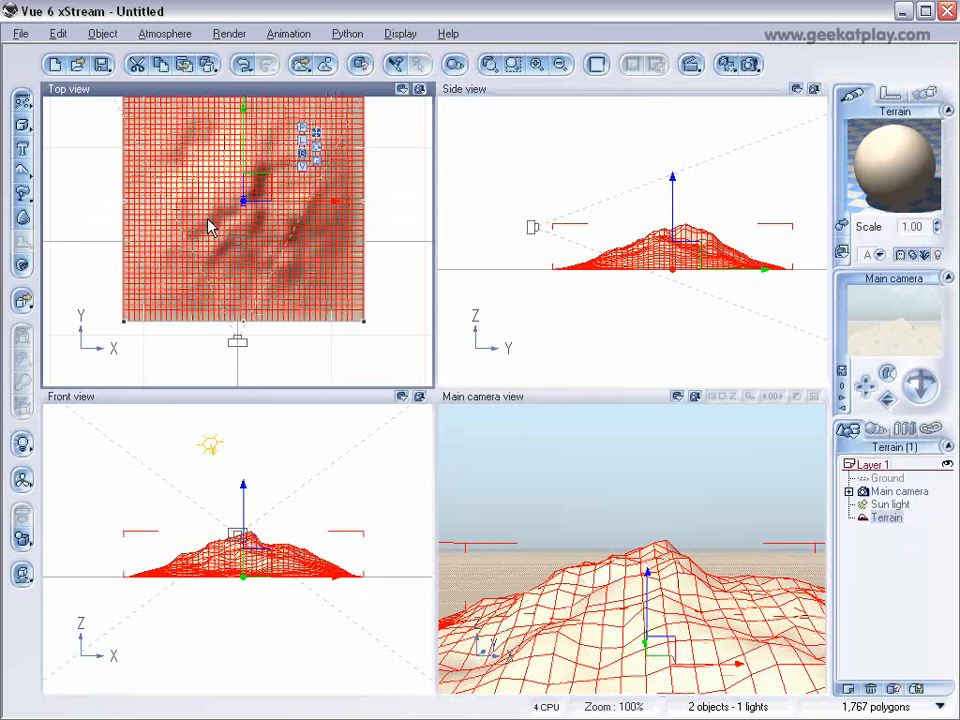
# Stretch the terrain in the top view to both sides and away from the camera so it spans a much larger area.
pyautogui.scroll(-4, 207, 216)
pyautogui.moveTo(199, 189); pyautogui.dragTo(86, 193)
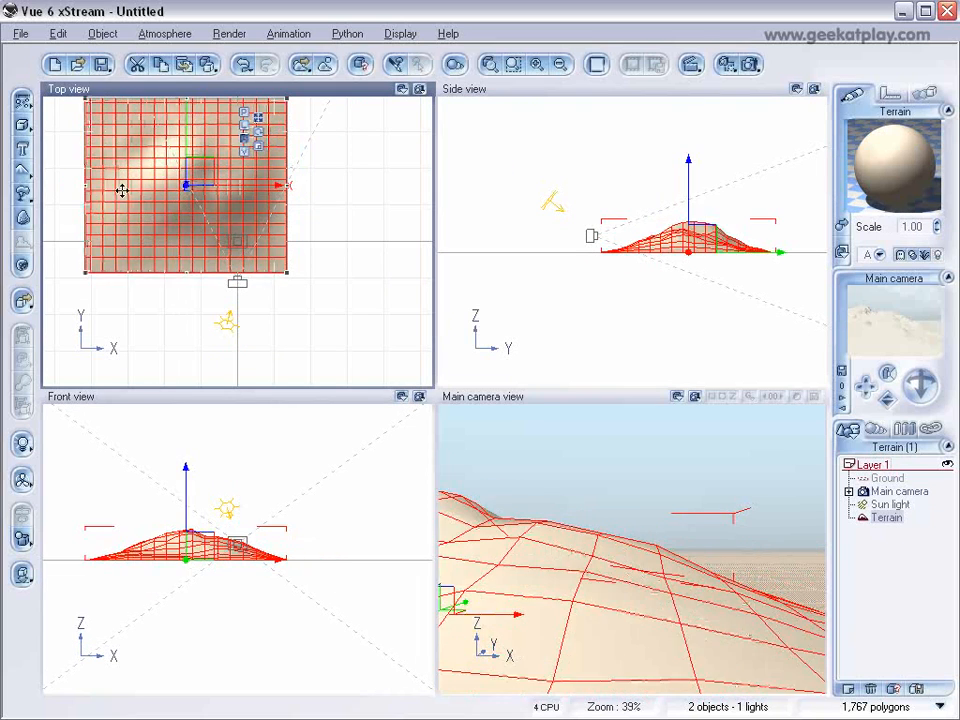
pyautogui.moveTo(296, 187); pyautogui.dragTo(420, 200)
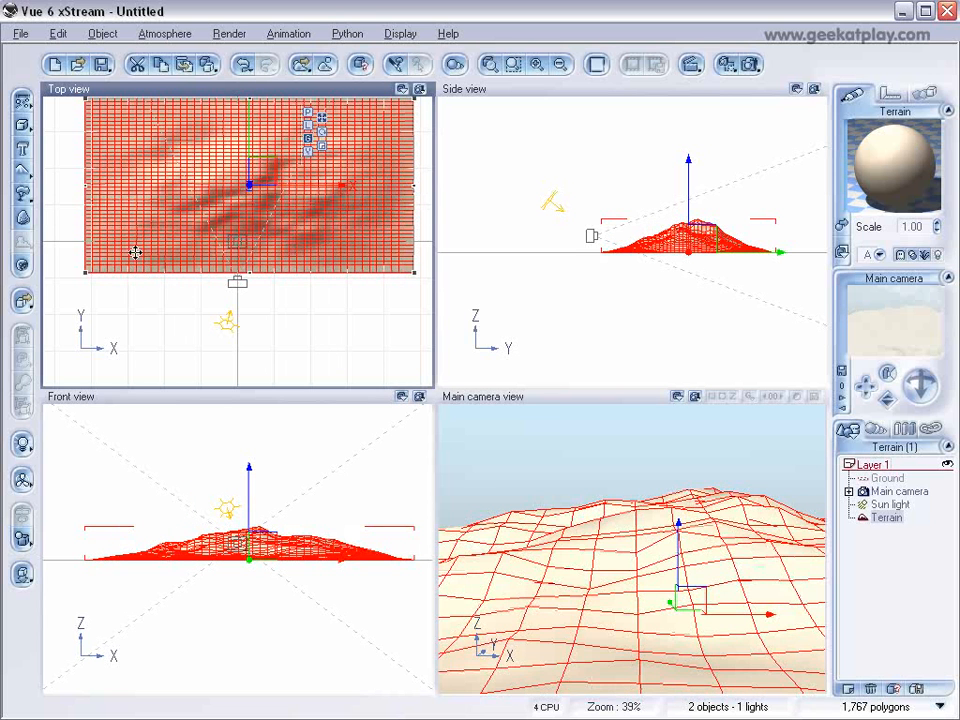
pyautogui.doubleClick(345, 244)
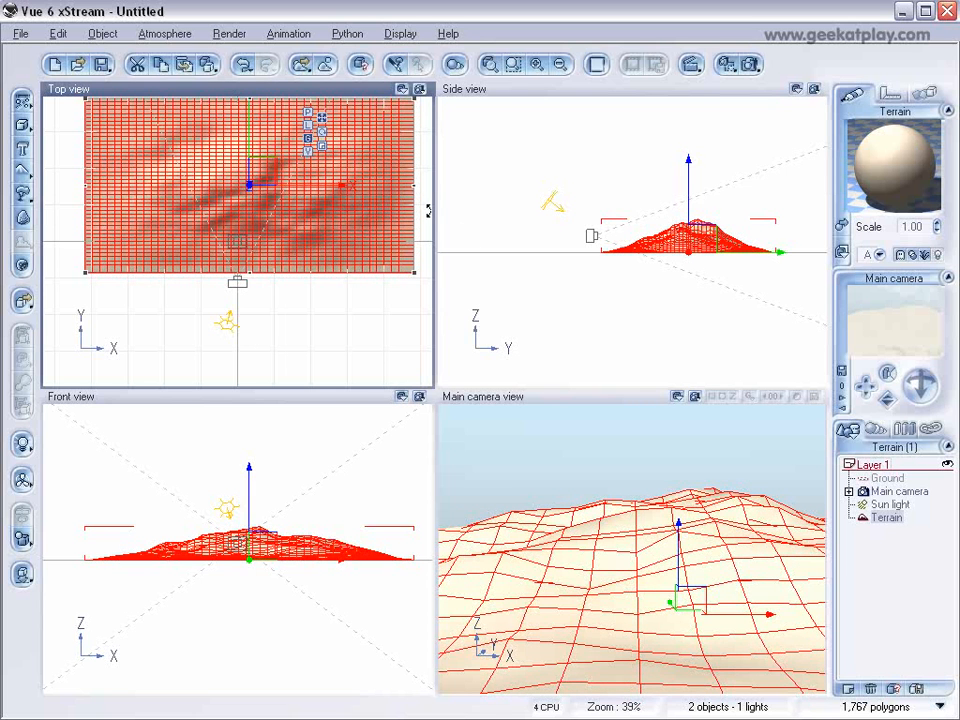
pyautogui.scroll(-4, 382, 211)
pyautogui.moveTo(241, 185); pyautogui.dragTo(242, 128)
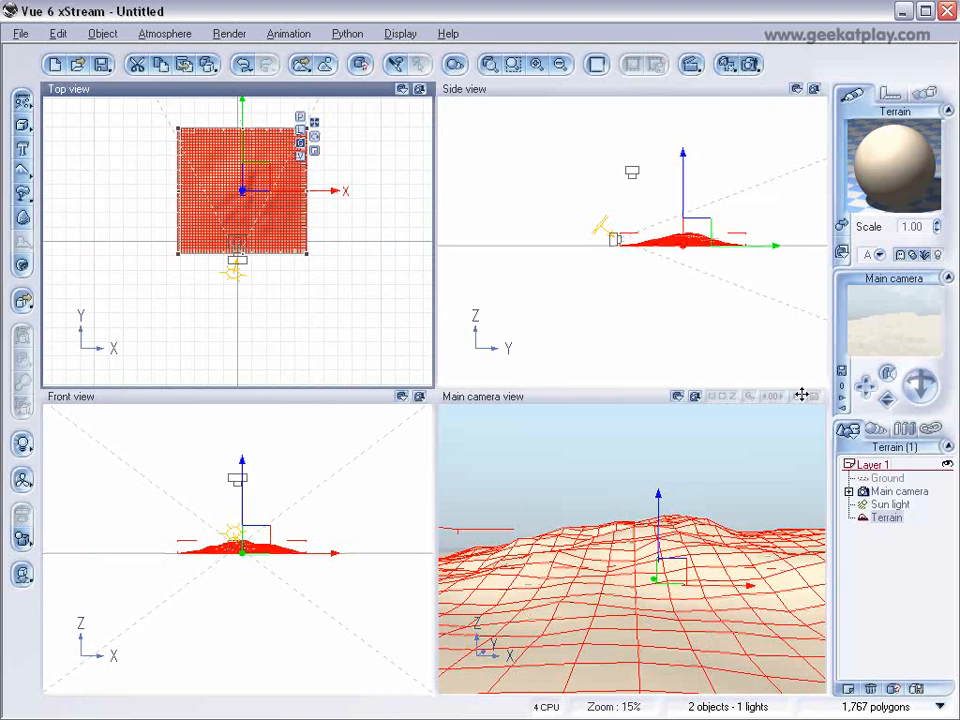
# Open the terrain in the Terrain Editor and reset it to flat ground, clearing a trial Raise brush stroke.
pyautogui.rightClick(284, 218)
pyautogui.click(386, 529)
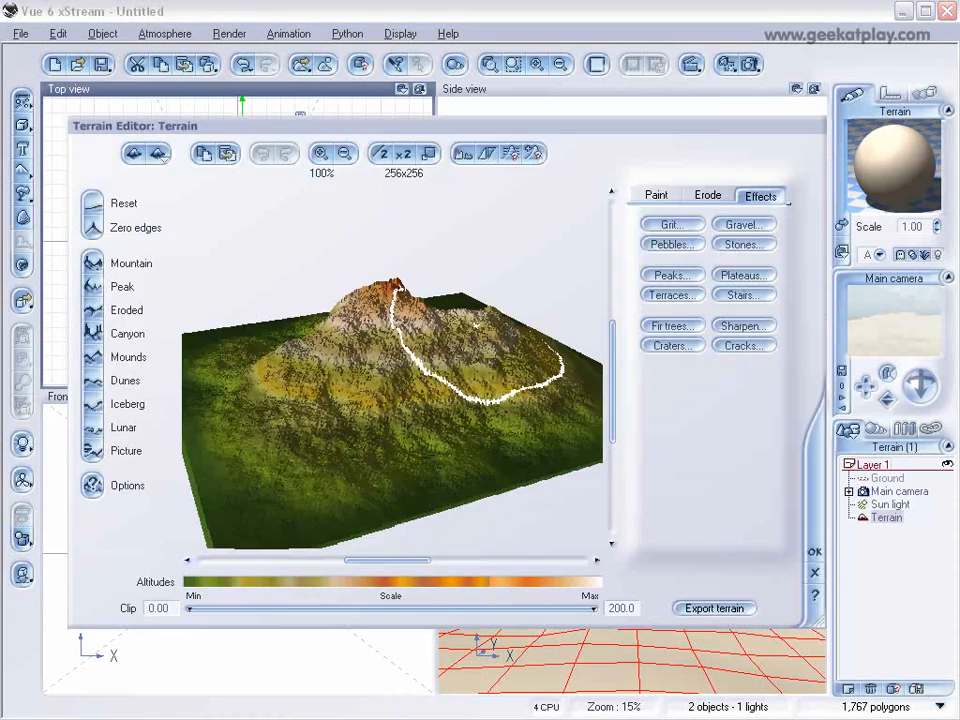
pyautogui.click(94, 204)
pyautogui.moveTo(468, 343)
pyautogui.mouseDown(button='right')
pyautogui.moveTo(464, 376)
pyautogui.moveTo(480, 408)
pyautogui.mouseUp(button='right')
pyautogui.click(656, 196)
pyautogui.moveTo(564, 308); pyautogui.dragTo(540, 330)
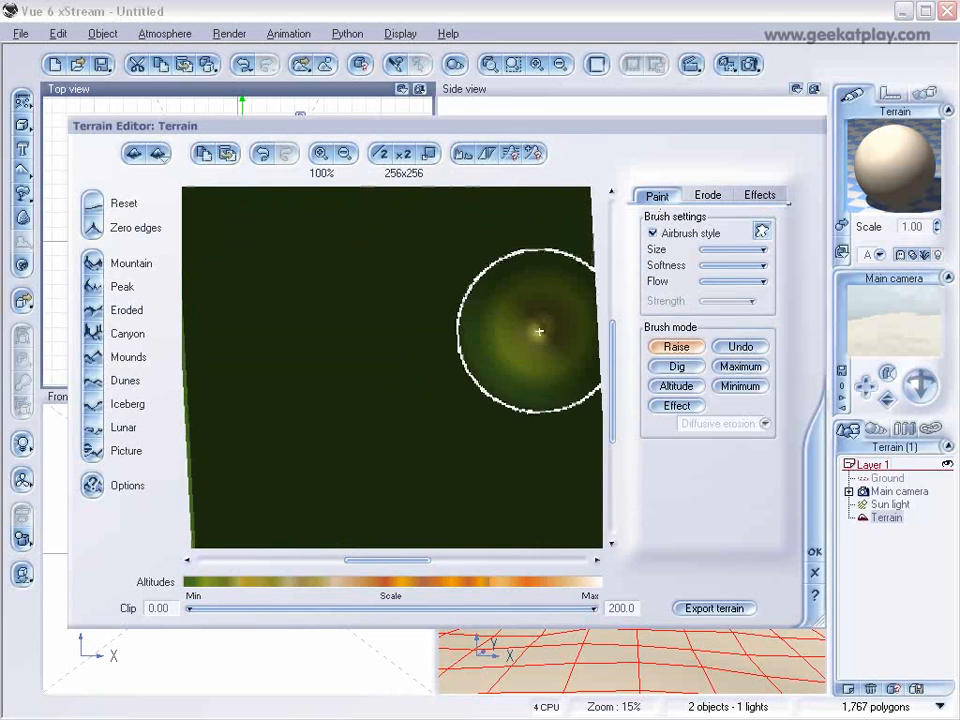
pyautogui.click(94, 204)
# Paint low scattered bumps across the flat terrain with the Raise brush.
pyautogui.moveTo(390, 297)
pyautogui.mouseDown(button='right')
pyautogui.moveTo(452, 326)
pyautogui.moveTo(456, 336)
pyautogui.moveTo(443, 336)
pyautogui.mouseUp(button='right')
pyautogui.click(254, 254)
pyautogui.click(246, 405)
pyautogui.click(373, 330)
pyautogui.click(339, 270)
pyautogui.click(361, 458)
pyautogui.click(538, 455)
pyautogui.click(546, 253)
pyautogui.click(396, 257)
# Roughen the terrain with the Stones, Gravel and Pebbles effects and accept the edited shape.
pyautogui.click(762, 197)
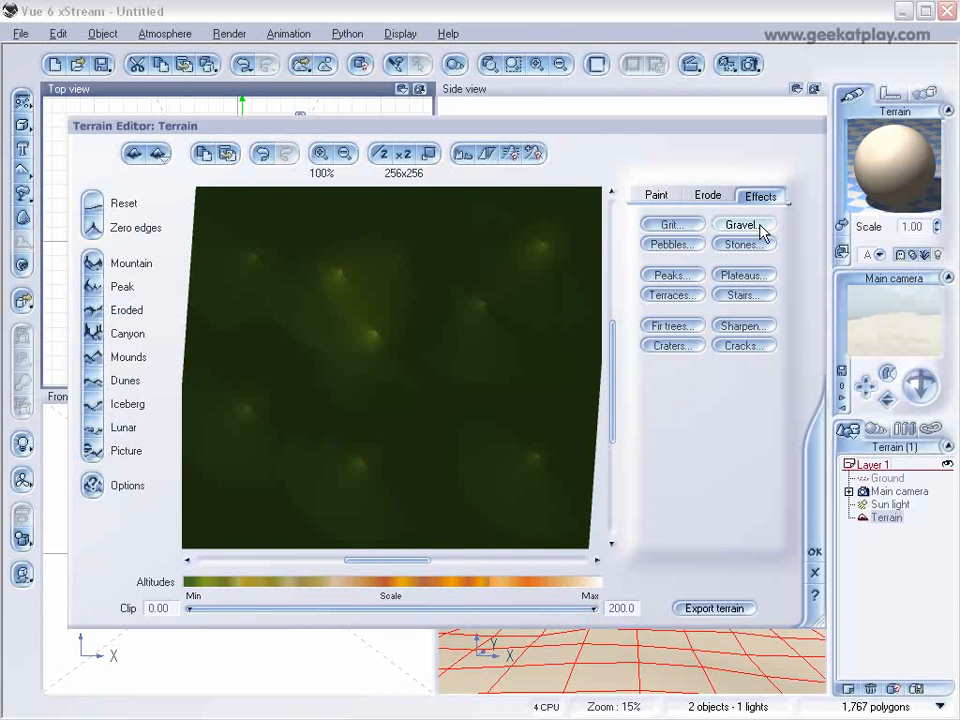
pyautogui.click(750, 243)
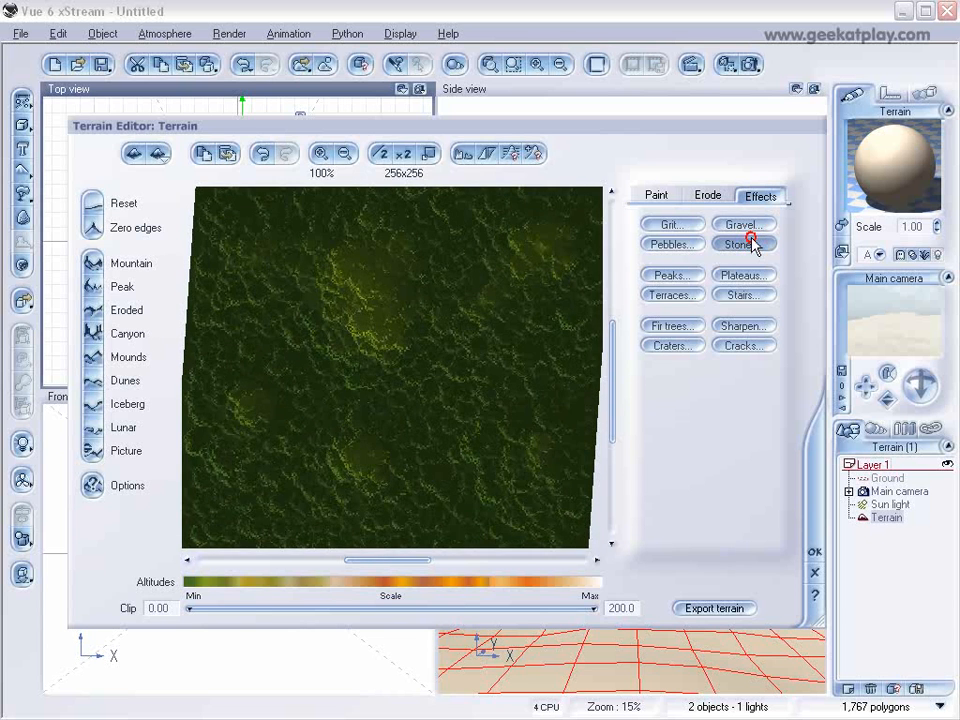
pyautogui.click(745, 224)
pyautogui.click(686, 244)
pyautogui.click(815, 551)
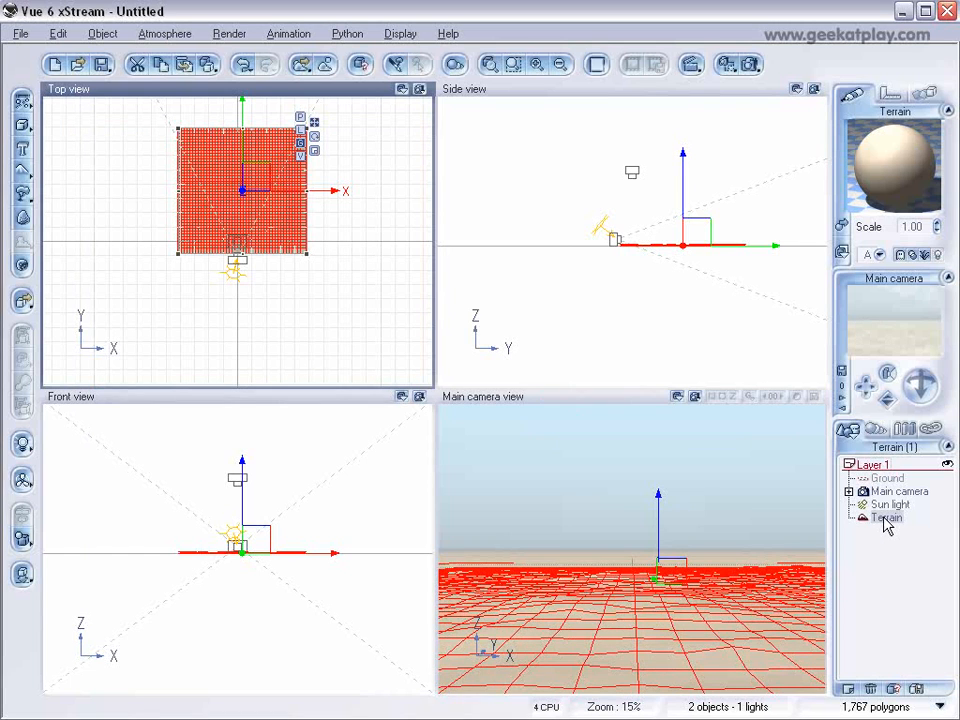
# Duplicate the terrain in place and delete the Ground plane from the scene.
pyautogui.hotkey('ctrl', 'd')
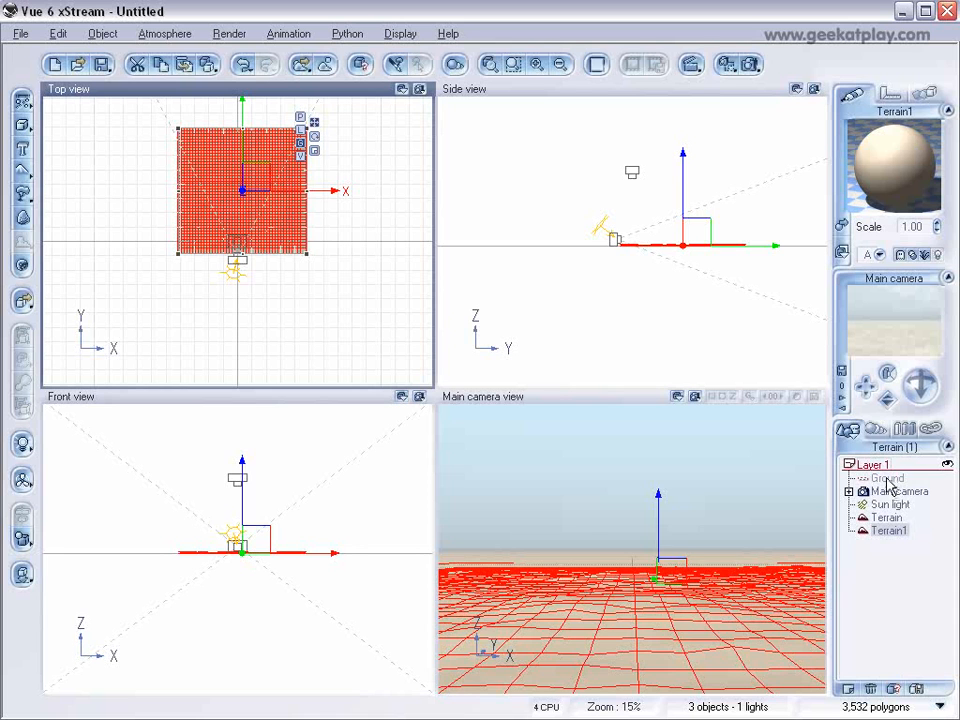
pyautogui.click(886, 479)
pyautogui.press('Delete')
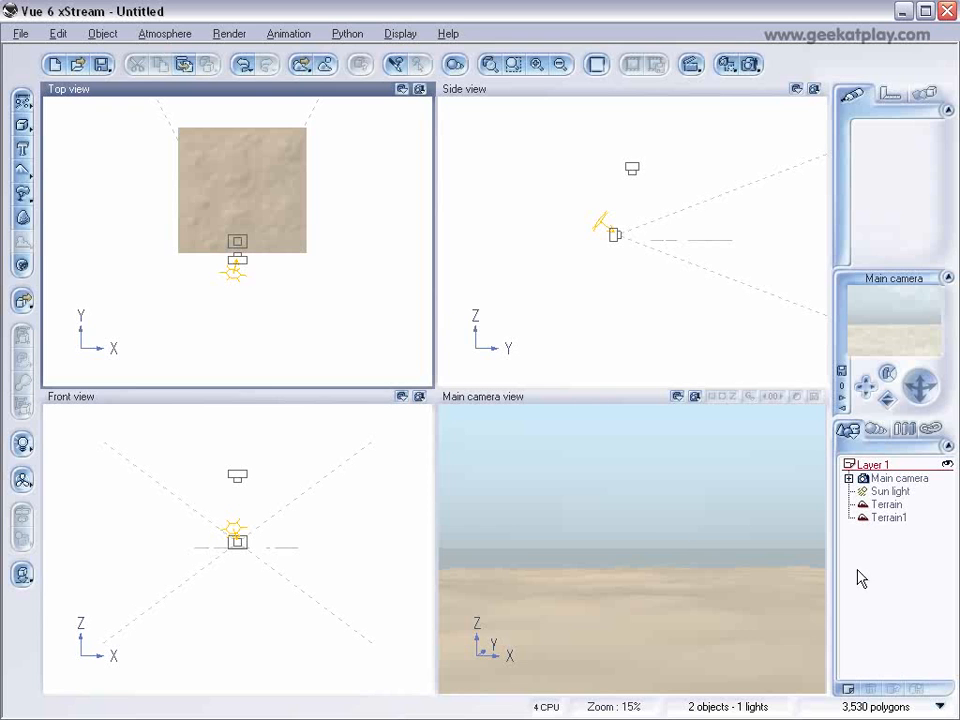
# Create a second layer and move the duplicate terrain, Terrain1, into it.
pyautogui.click(846, 690)
pyautogui.click(889, 518)
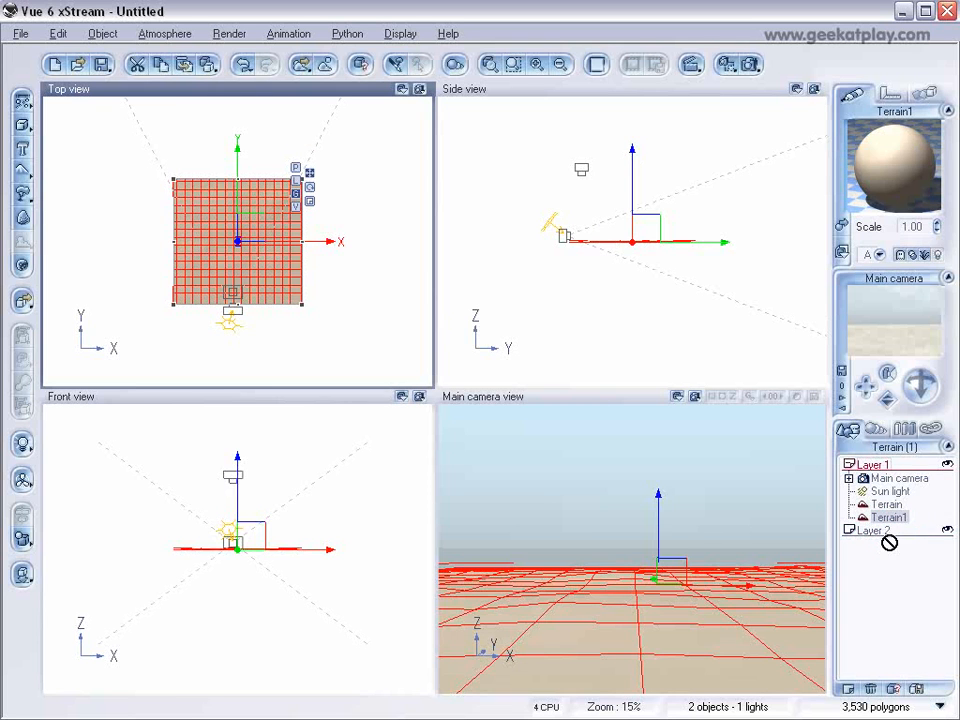
pyautogui.moveTo(891, 537); pyautogui.dragTo(945, 545)
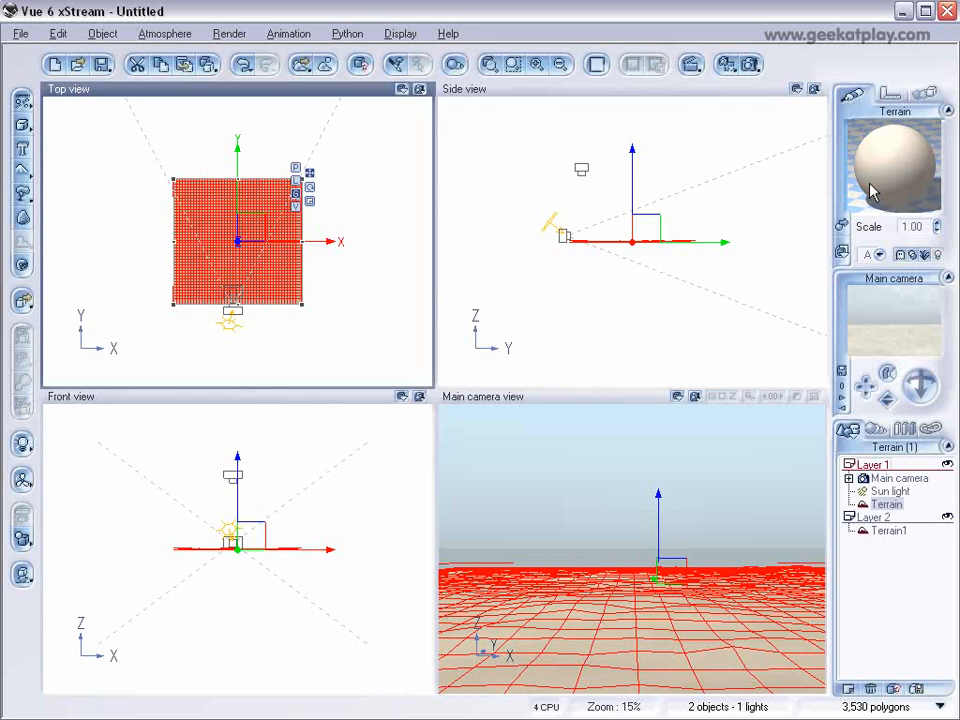
# Apply the Vegetation & Orange Rocks material from the Landscapes collection to the original terrain in Layer 1.
pyautogui.click(841, 225)
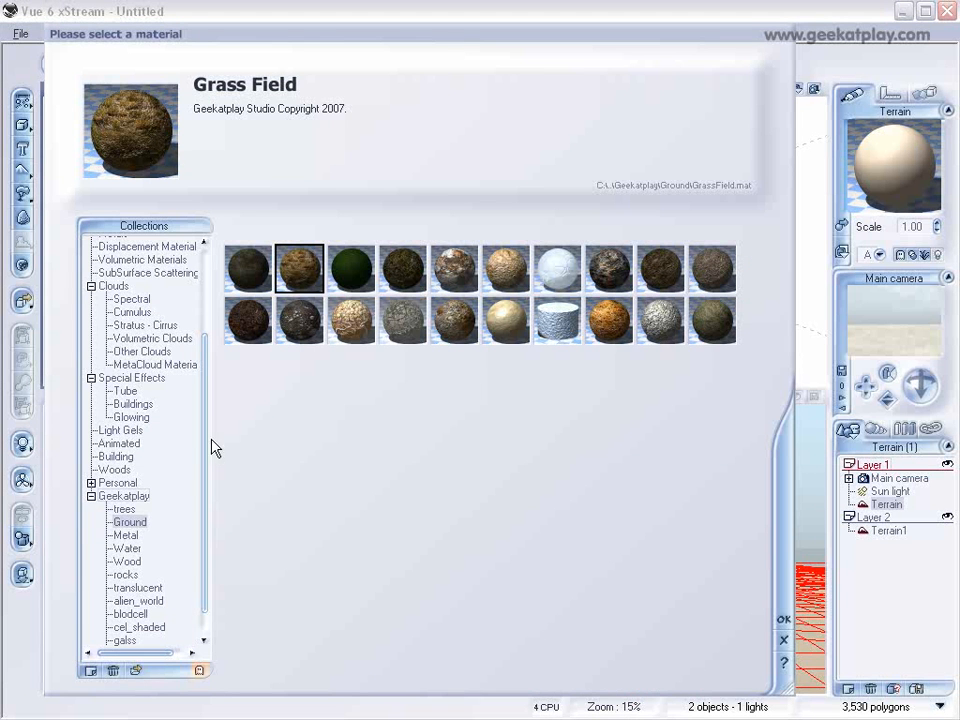
pyautogui.moveTo(208, 450); pyautogui.dragTo(204, 360)
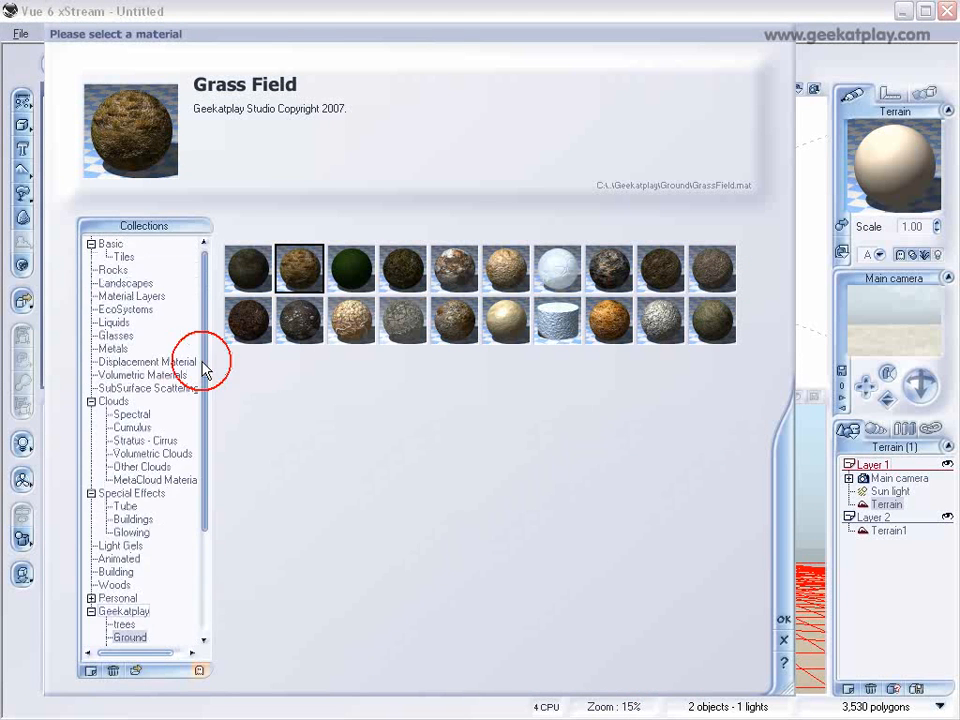
pyautogui.click(118, 282)
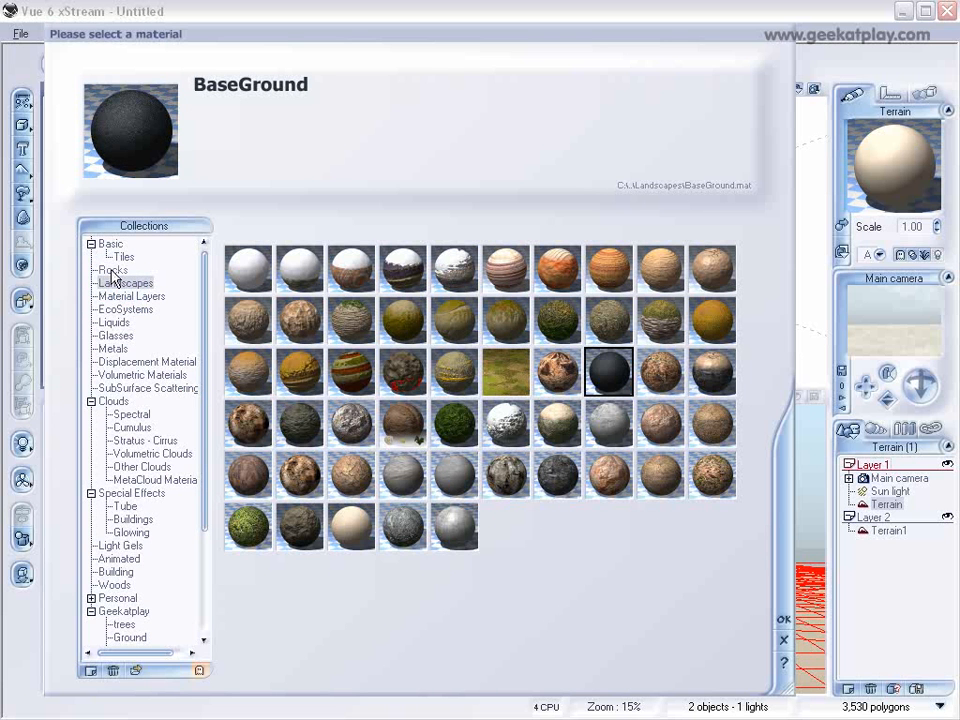
pyautogui.click(712, 474)
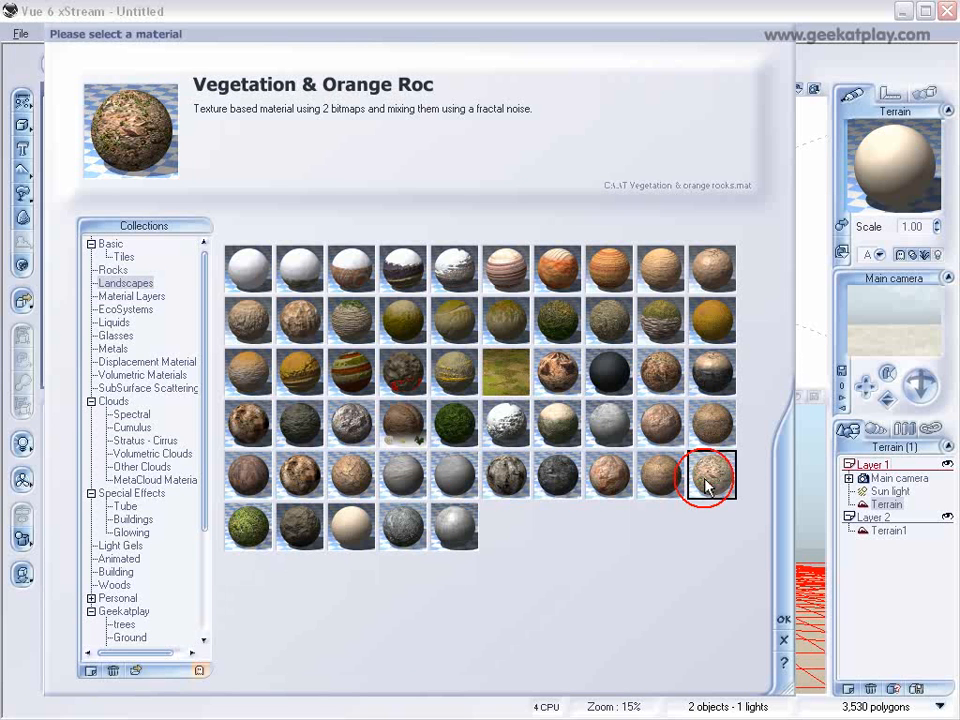
pyautogui.click(785, 621)
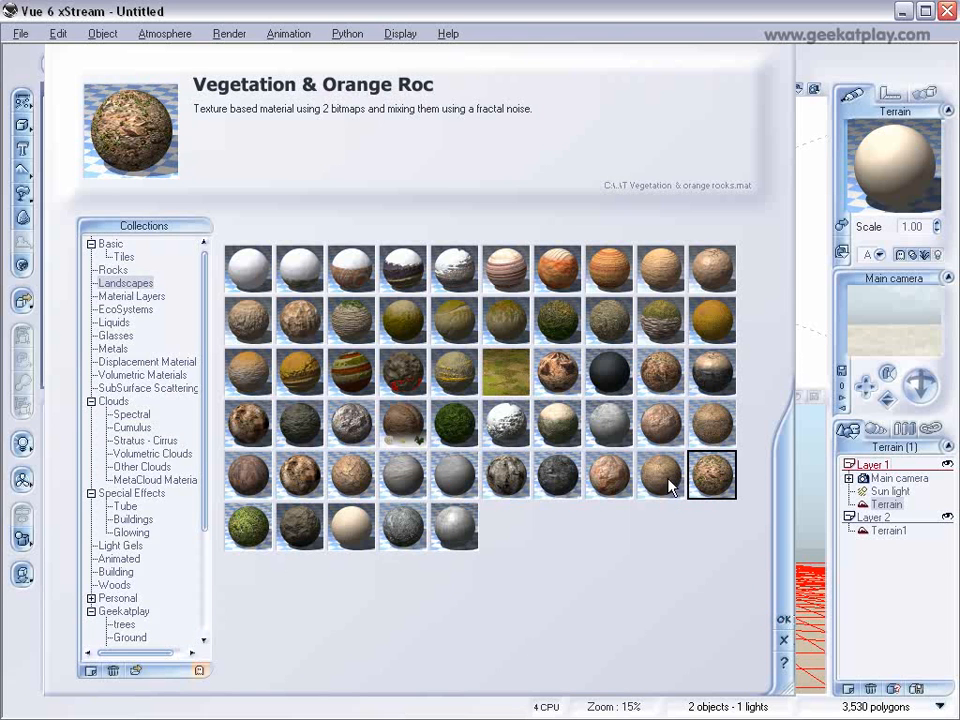
# Apply the same Vegetation & Orange Rocks material to Terrain1 in Layer 2.
pyautogui.click(888, 532)
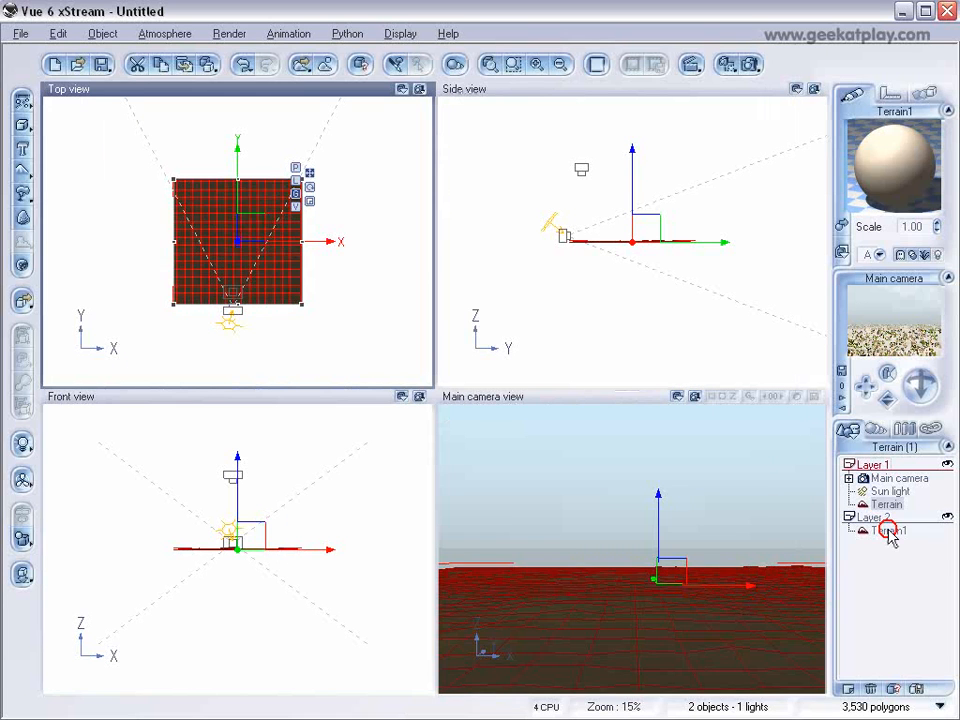
pyautogui.click(840, 222)
pyautogui.click(785, 622)
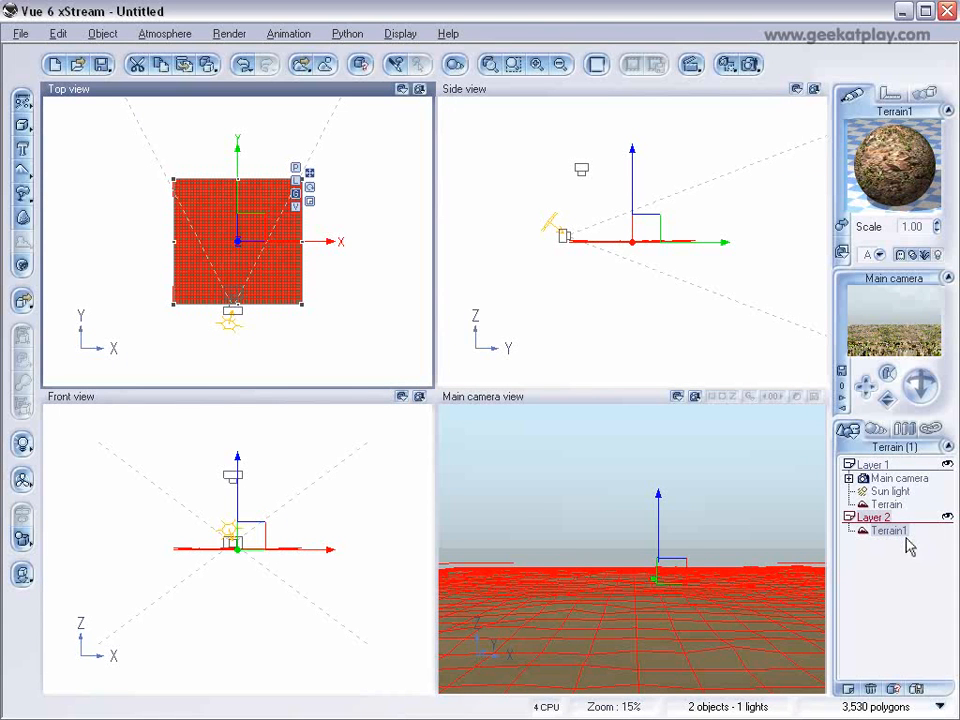
# Move the main camera sideways in the negative X direction along the terrain's near edge in the top view.
pyautogui.click(884, 504)
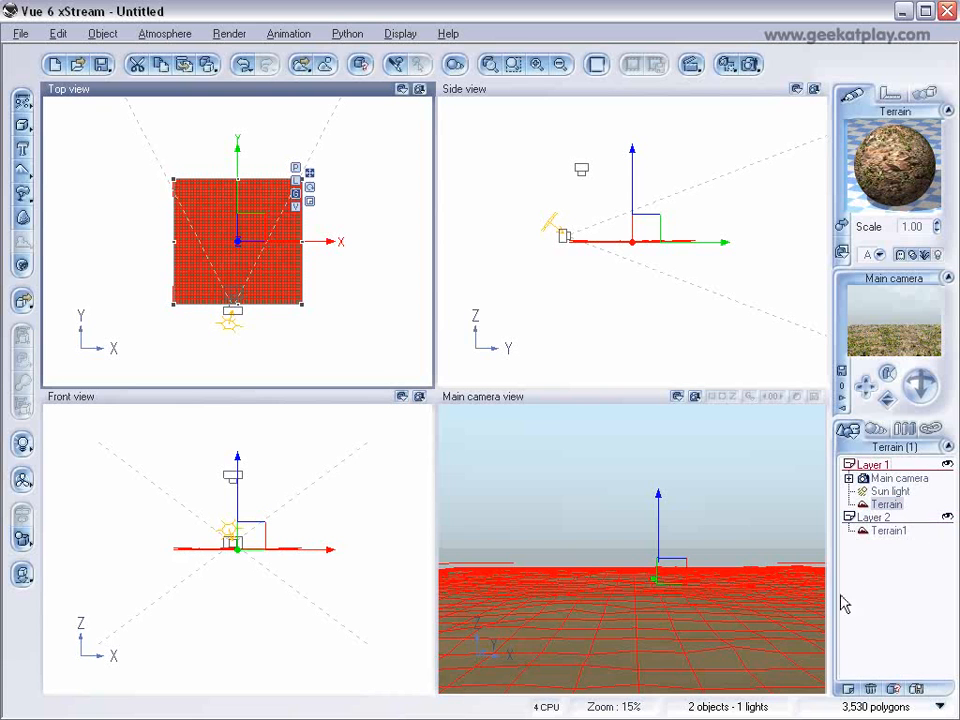
pyautogui.scroll(2, 240, 334)
pyautogui.moveTo(255, 332); pyautogui.dragTo(264, 209, button='right')
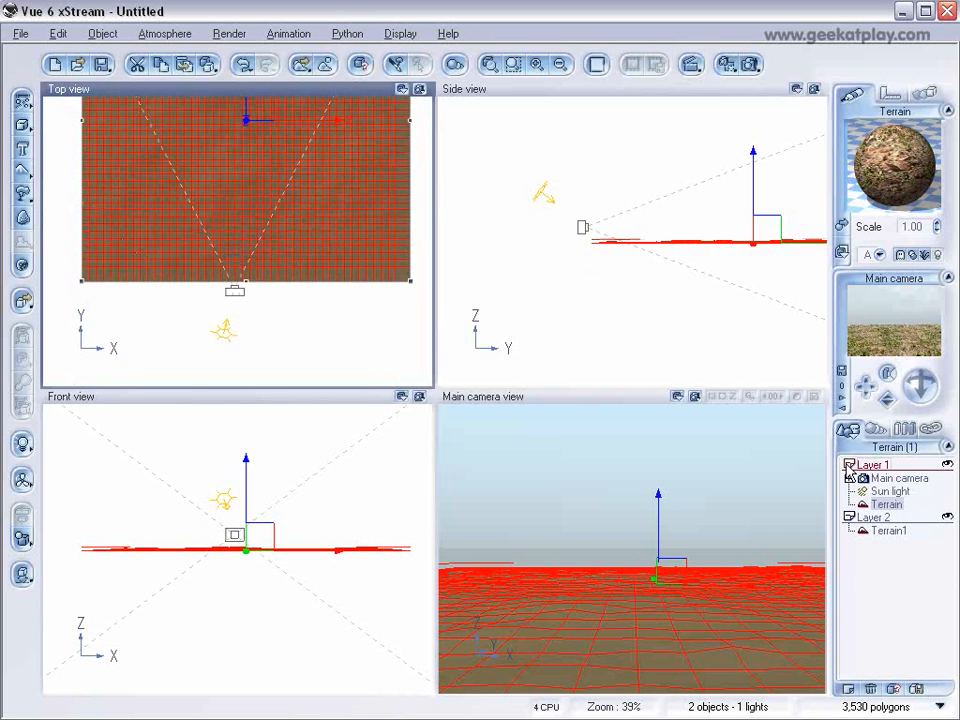
pyautogui.click(899, 479)
pyautogui.moveTo(250, 232); pyautogui.dragTo(181, 234)
pyautogui.scroll(3, 246, 289)
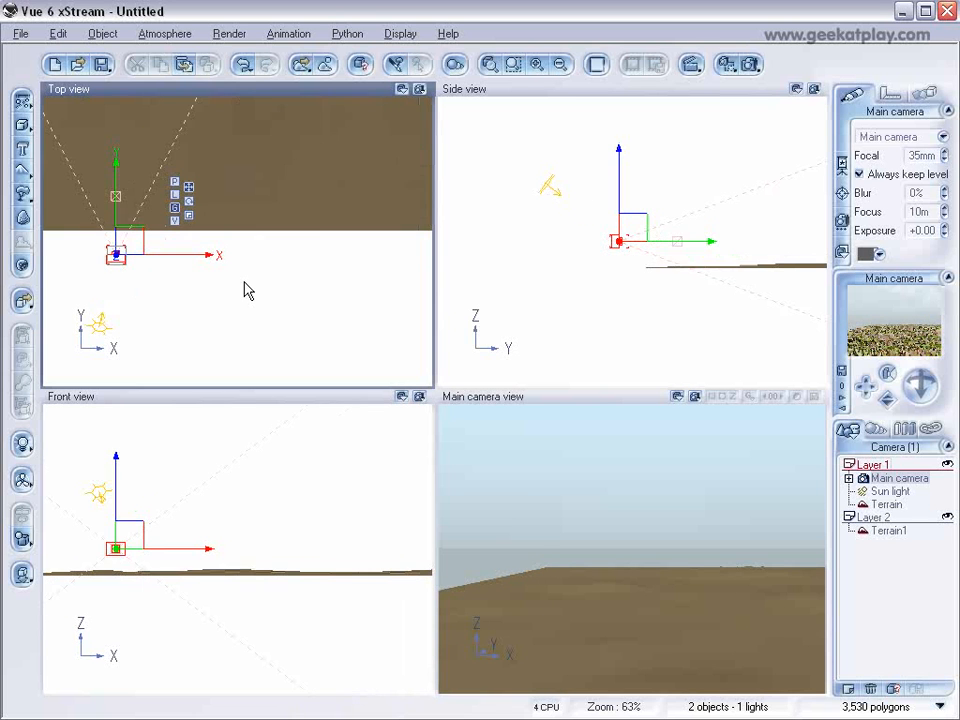
# Convert the Vegetation & Orange Rocks material of the Layer 1 terrain to an EcoSystem material.
pyautogui.click(901, 506)
pyautogui.moveTo(357, 276); pyautogui.dragTo(528, 101, button='right')
pyautogui.scroll(2, 353, 284)
pyautogui.moveTo(353, 293); pyautogui.dragTo(274, 212, button='right')
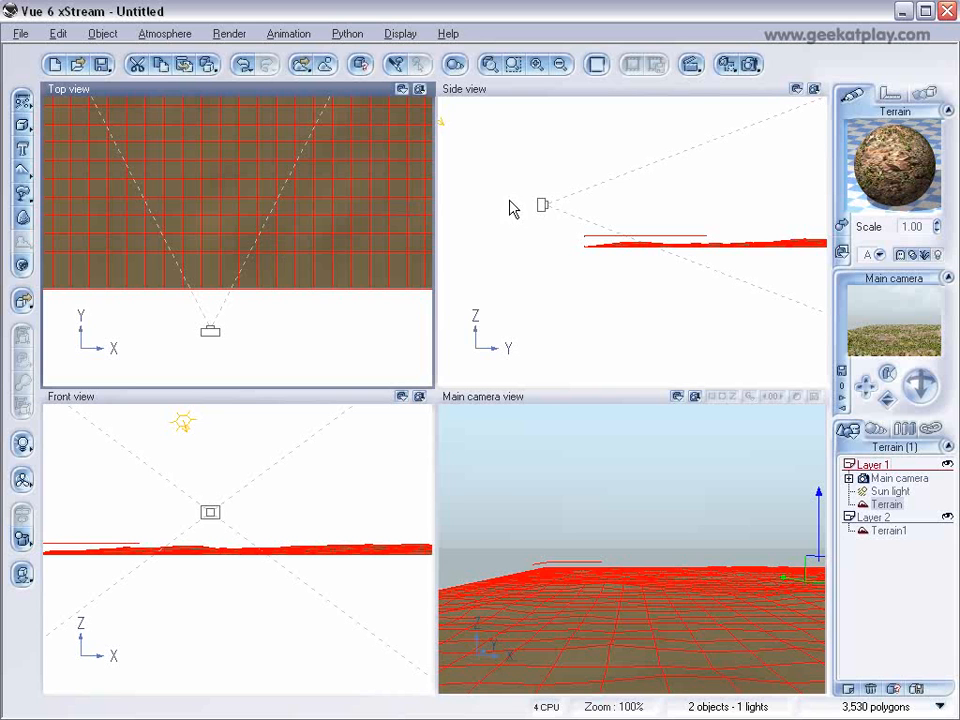
pyautogui.doubleClick(897, 190)
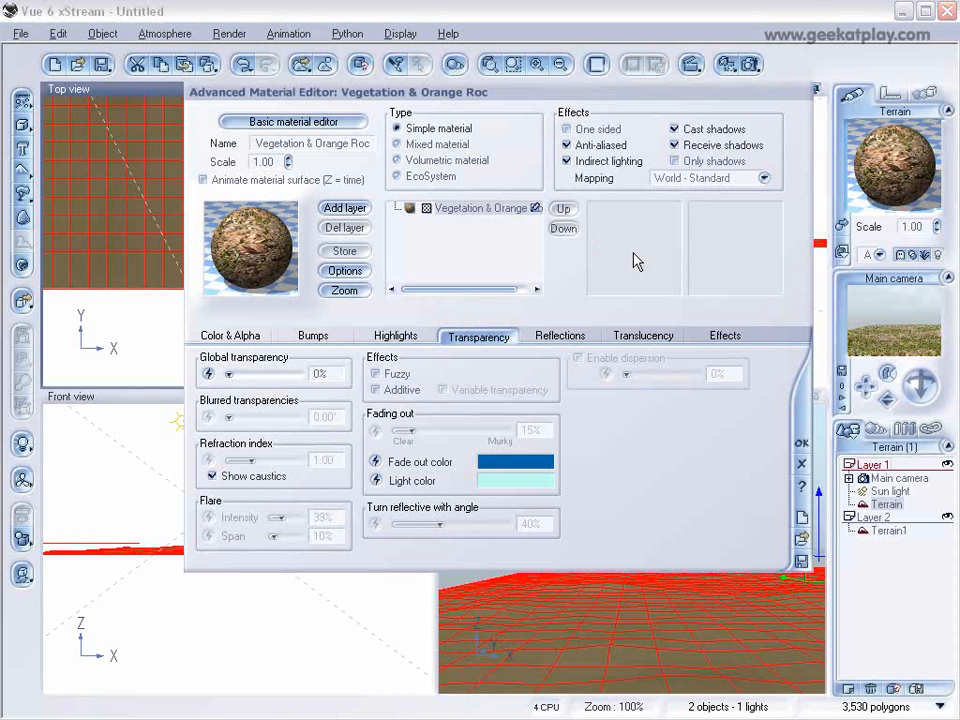
pyautogui.click(411, 176)
pyautogui.moveTo(486, 100); pyautogui.dragTo(641, 97)
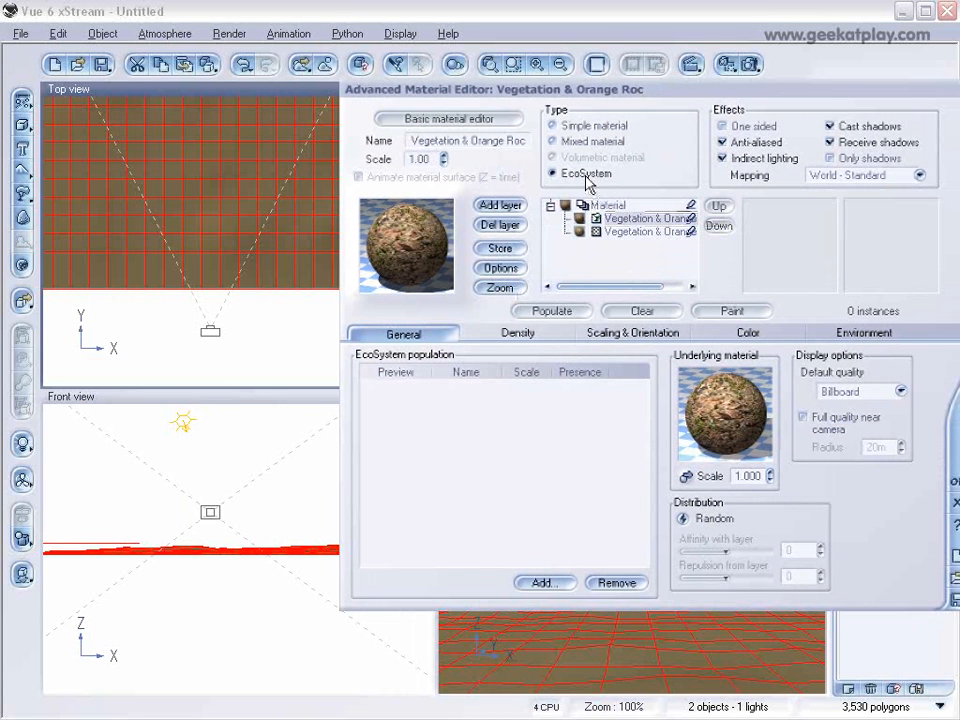
# Add a rock to the EcoSystem population and start the EcoSystem Painter for the terrain.
pyautogui.click(545, 583)
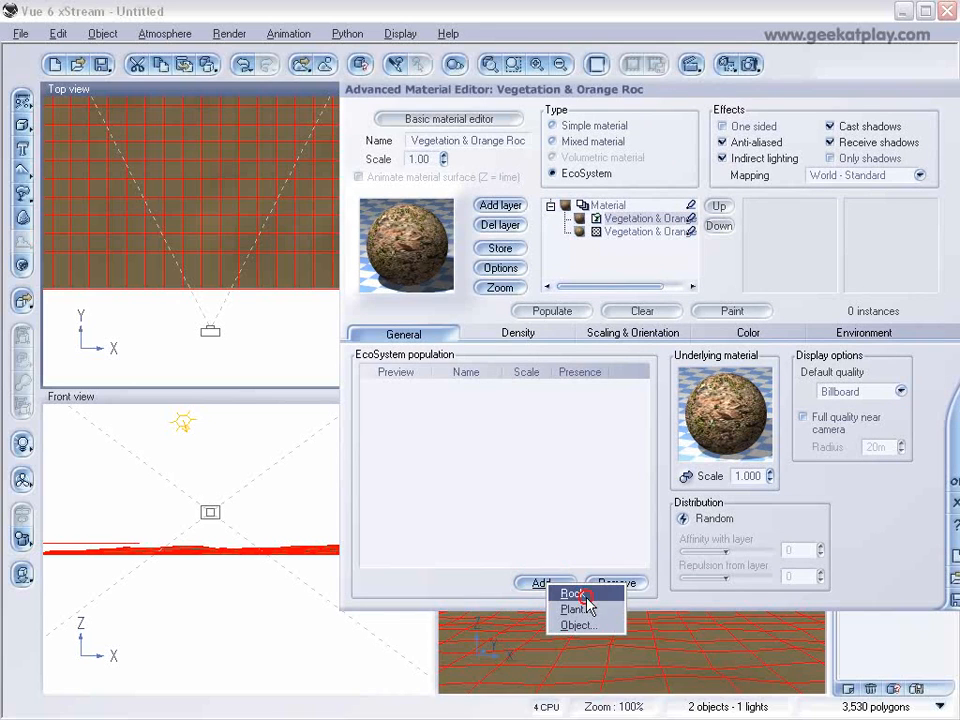
pyautogui.click(587, 597)
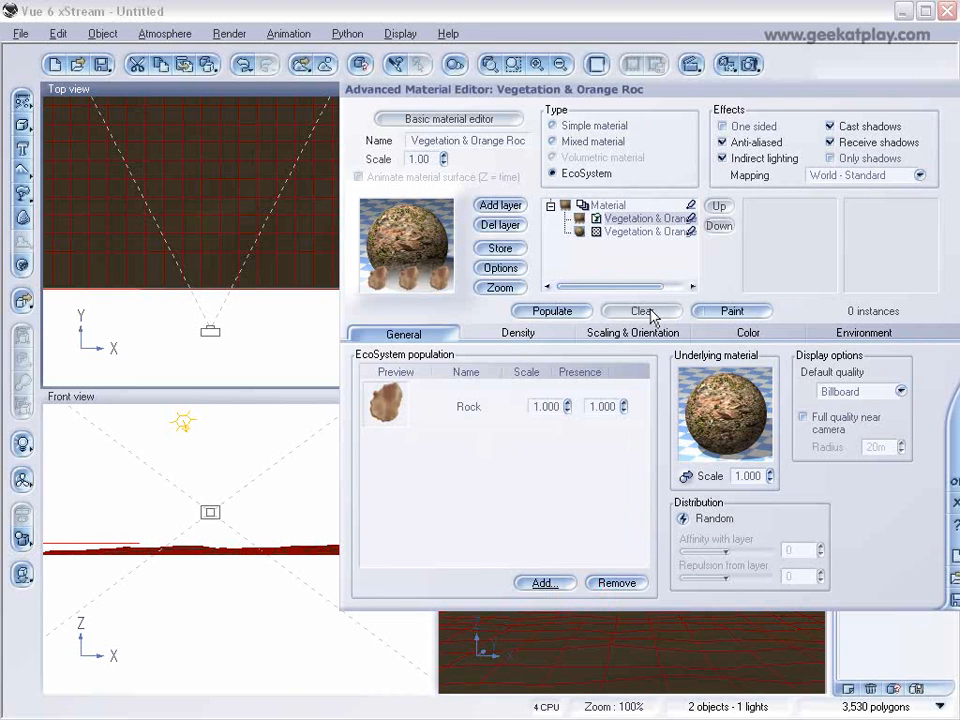
pyautogui.click(732, 312)
pyautogui.moveTo(413, 60); pyautogui.dragTo(461, 57)
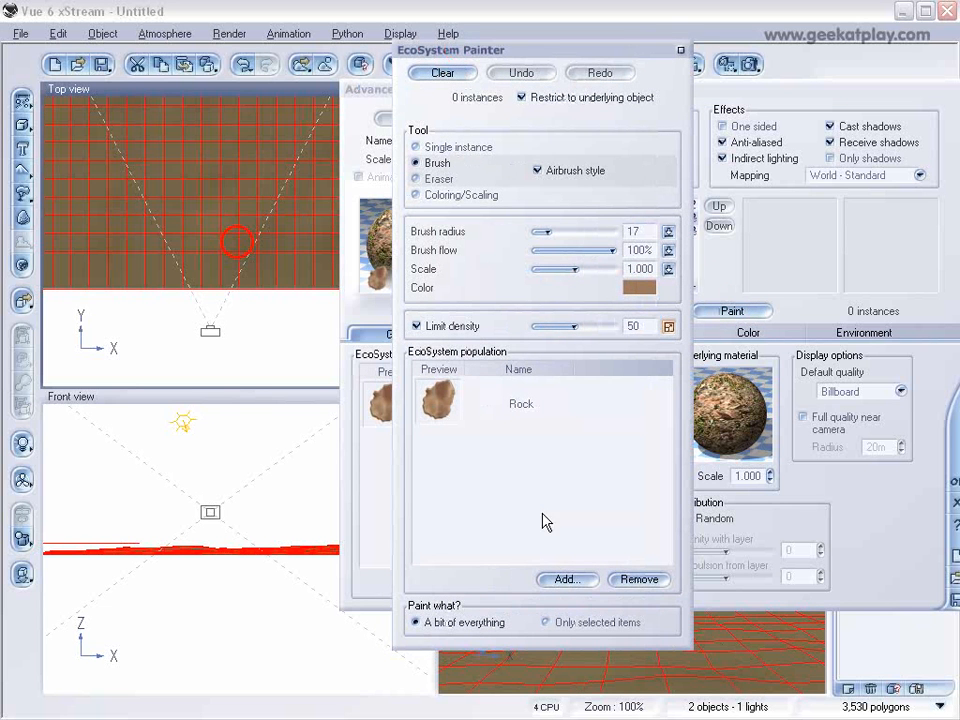
# Add the Coconut Tree from the Trees collection to the painter's EcoSystem population.
pyautogui.click(566, 581)
pyautogui.click(617, 610)
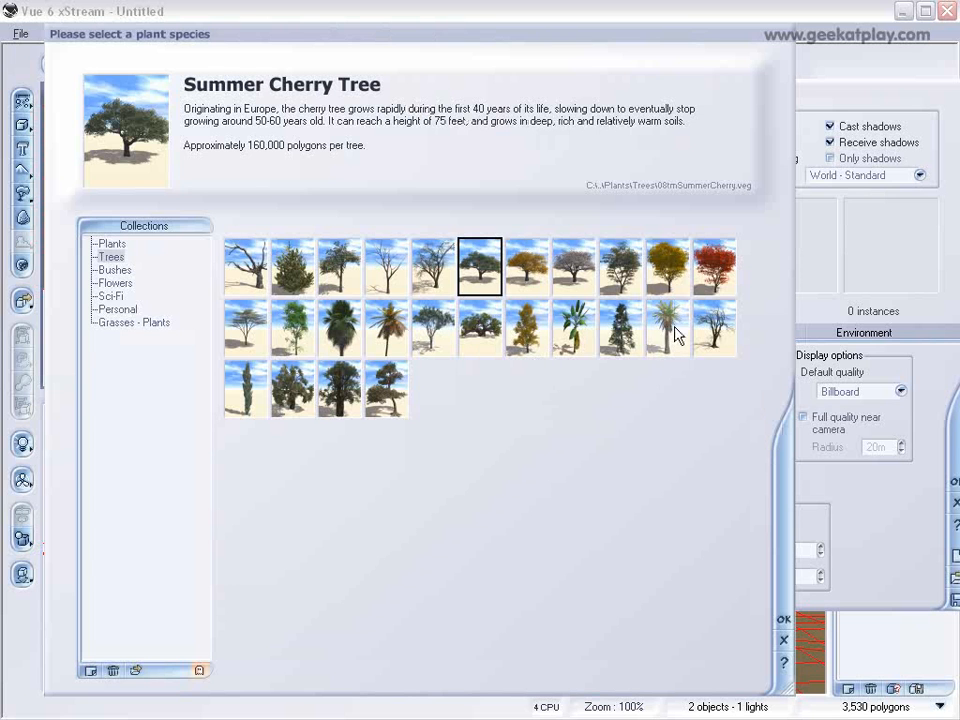
pyautogui.click(386, 327)
pyautogui.click(783, 619)
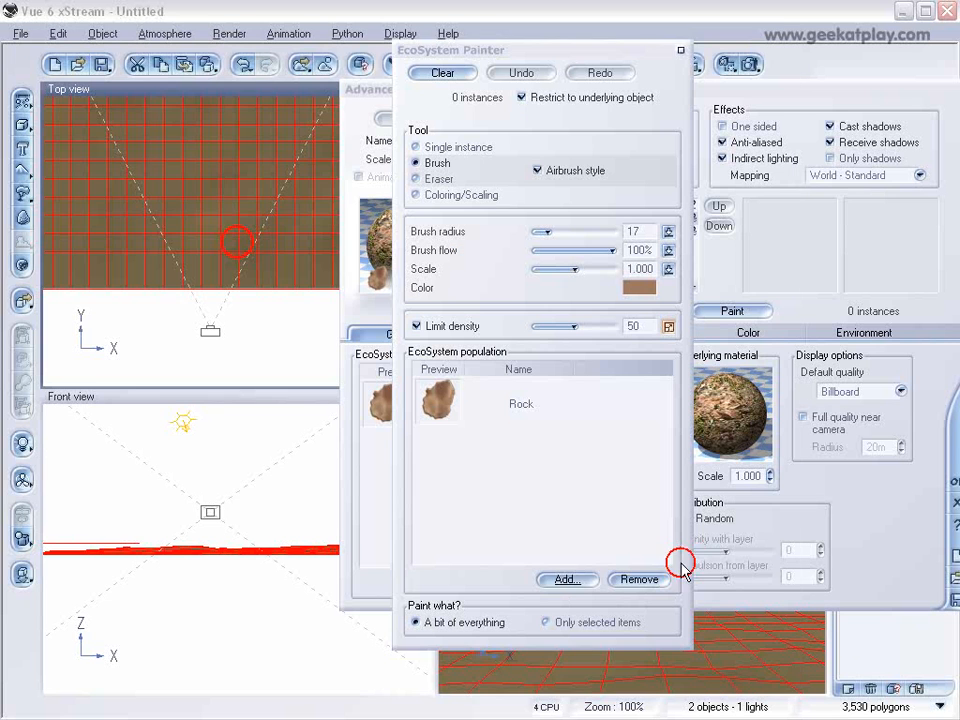
# Add the Middle Size Palm from the Plants collection to the painter's EcoSystem population.
pyautogui.click(566, 580)
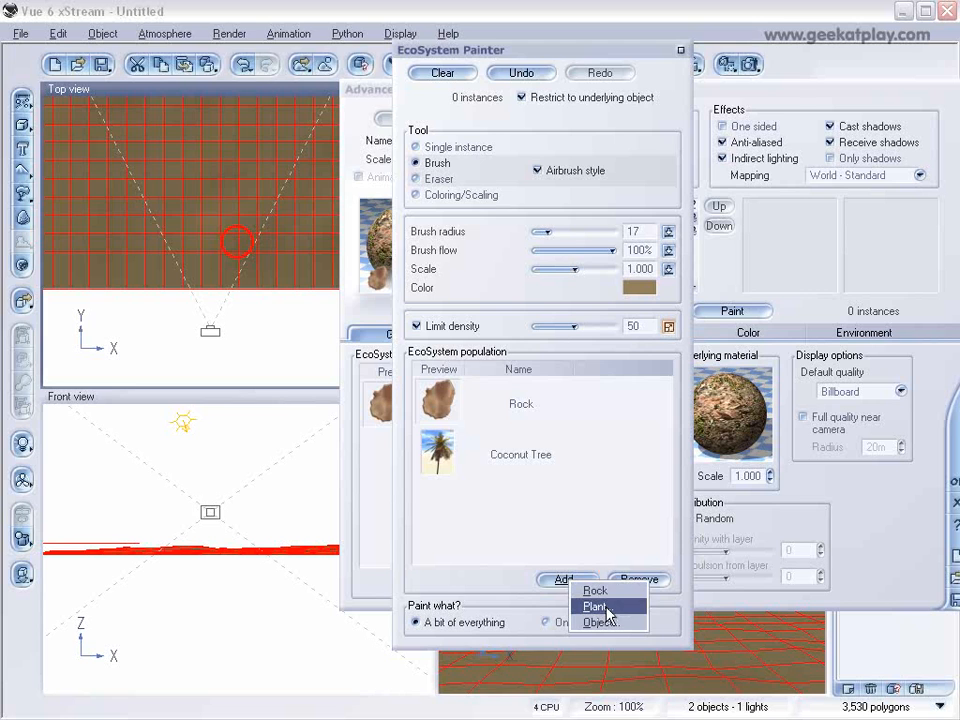
pyautogui.click(598, 606)
pyautogui.click(111, 244)
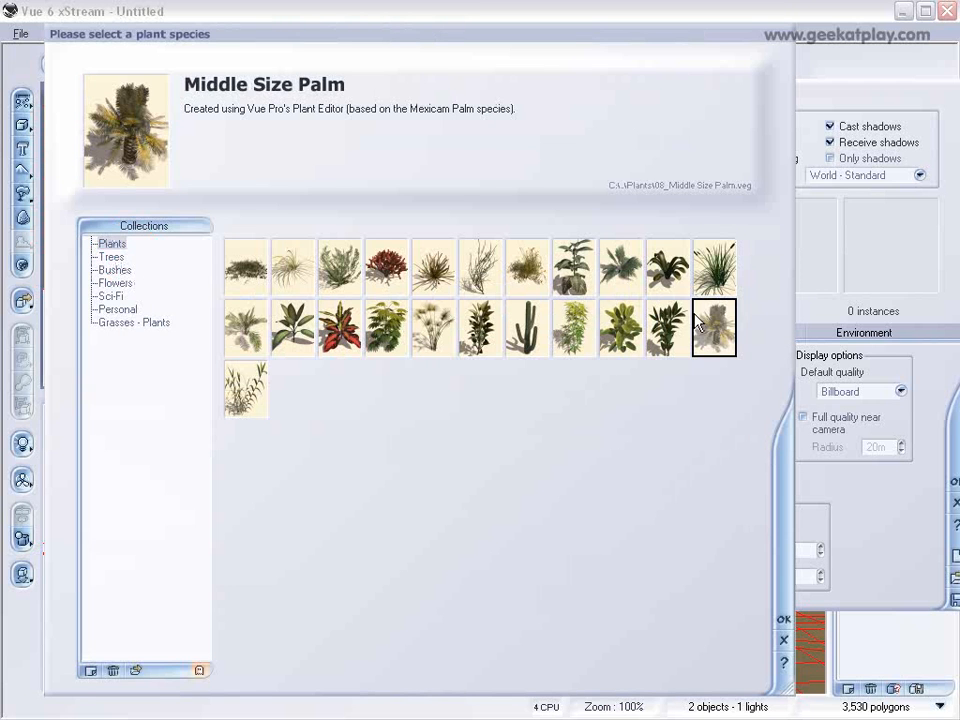
pyautogui.click(783, 619)
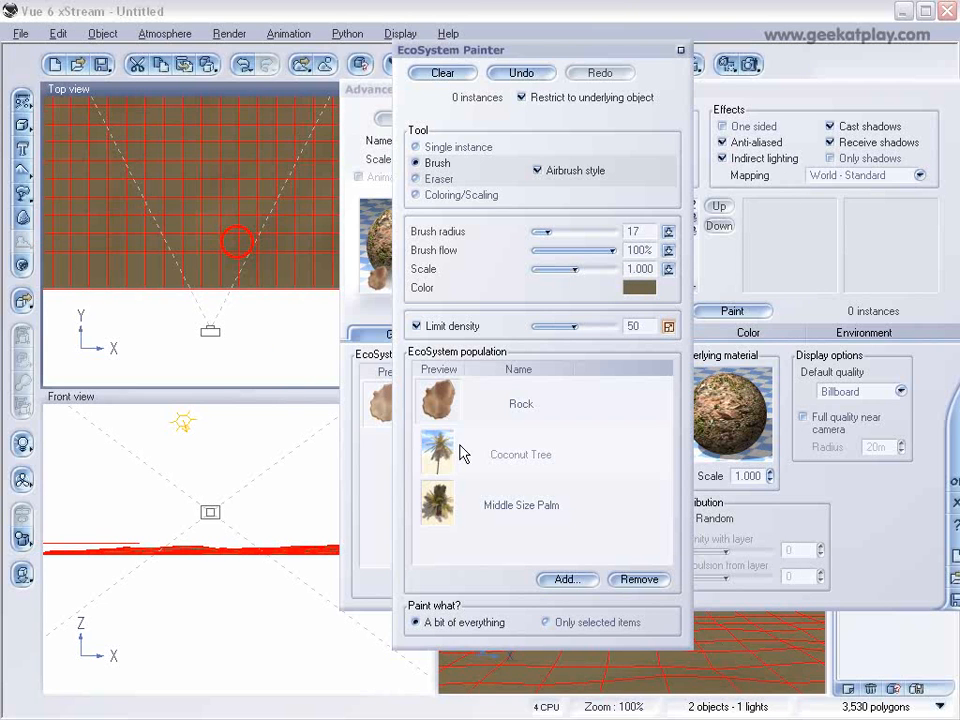
# Add the Aralia plant from the Plants collection to the painter's EcoSystem population.
pyautogui.click(566, 580)
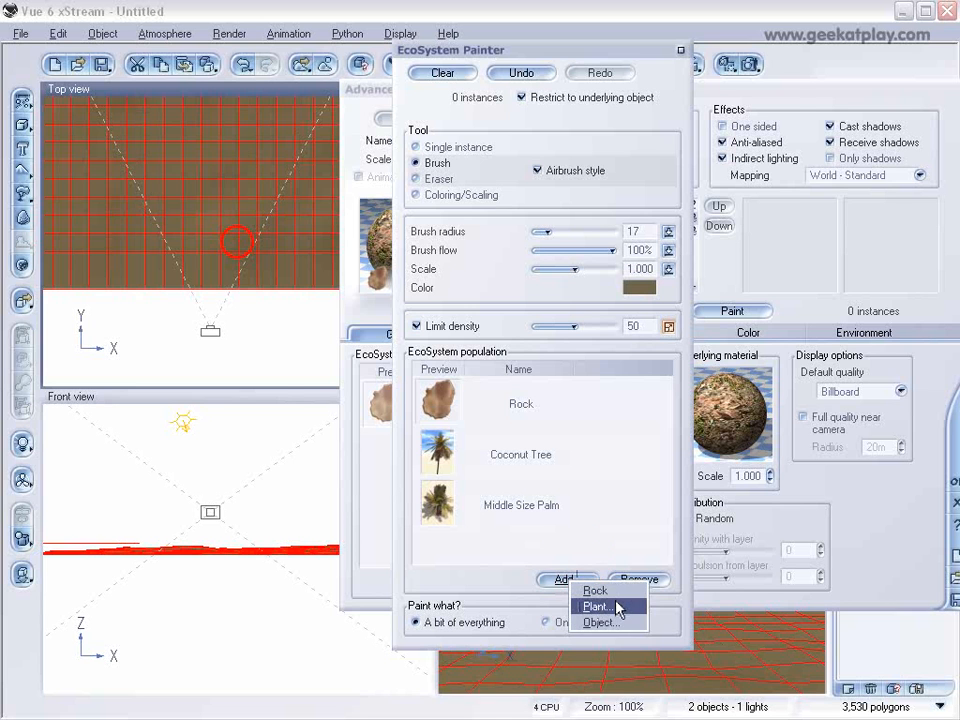
pyautogui.click(617, 608)
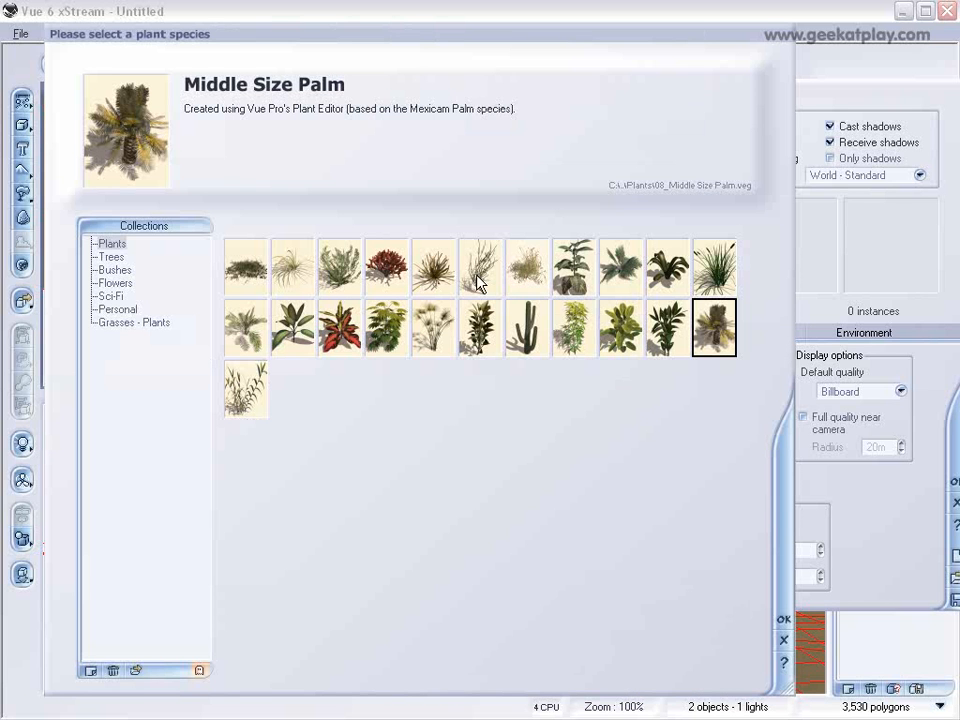
pyautogui.click(392, 330)
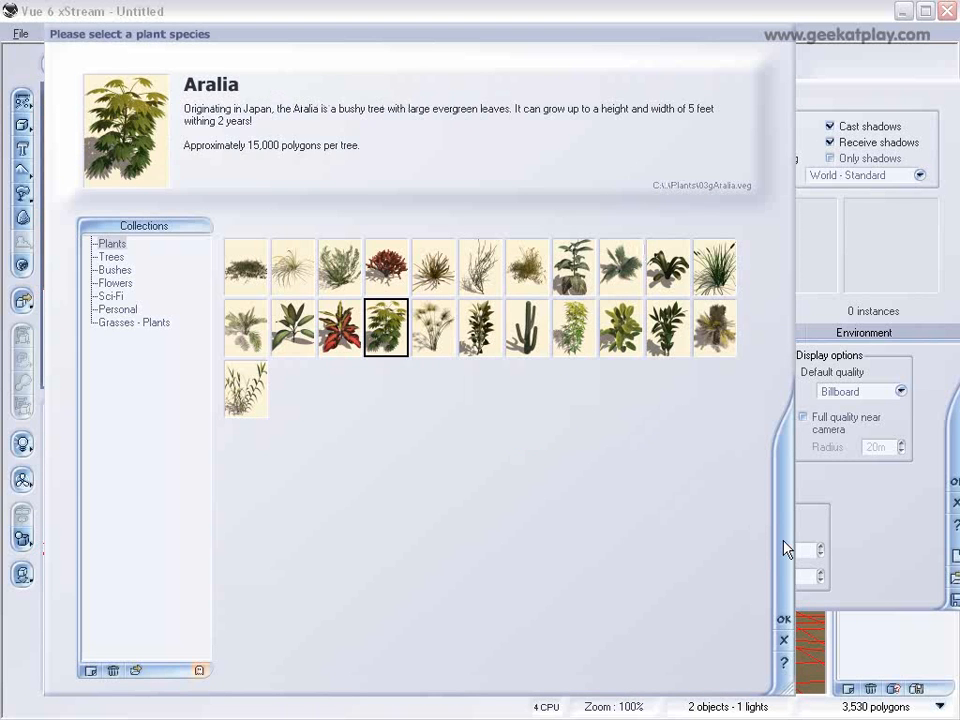
pyautogui.click(782, 617)
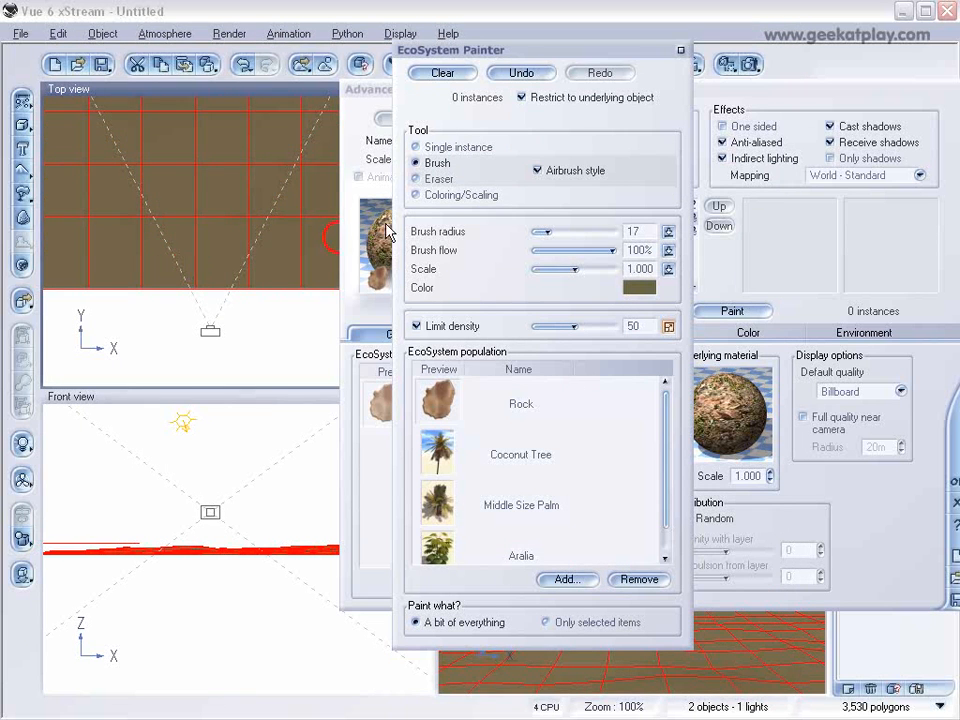
# Set the EcoSystem brush radius to 24 for painting along the terrain edge in front of the camera.
pyautogui.moveTo(190, 260); pyautogui.dragTo(220, 258, button='right')
pyautogui.scroll(3, 225, 272)
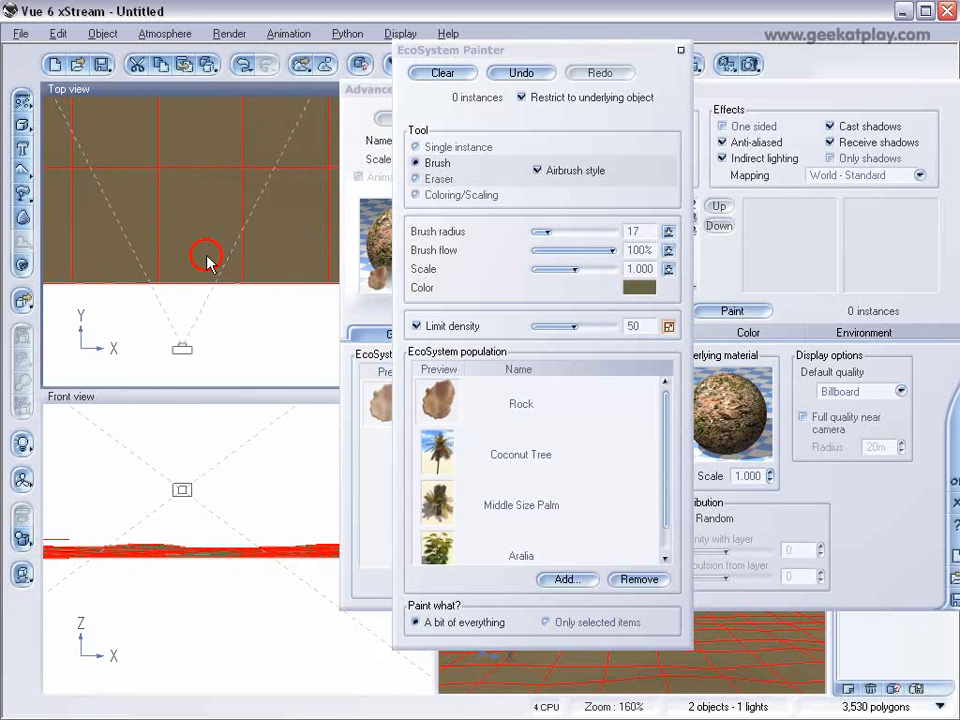
pyautogui.moveTo(208, 261); pyautogui.dragTo(235, 241, button='right')
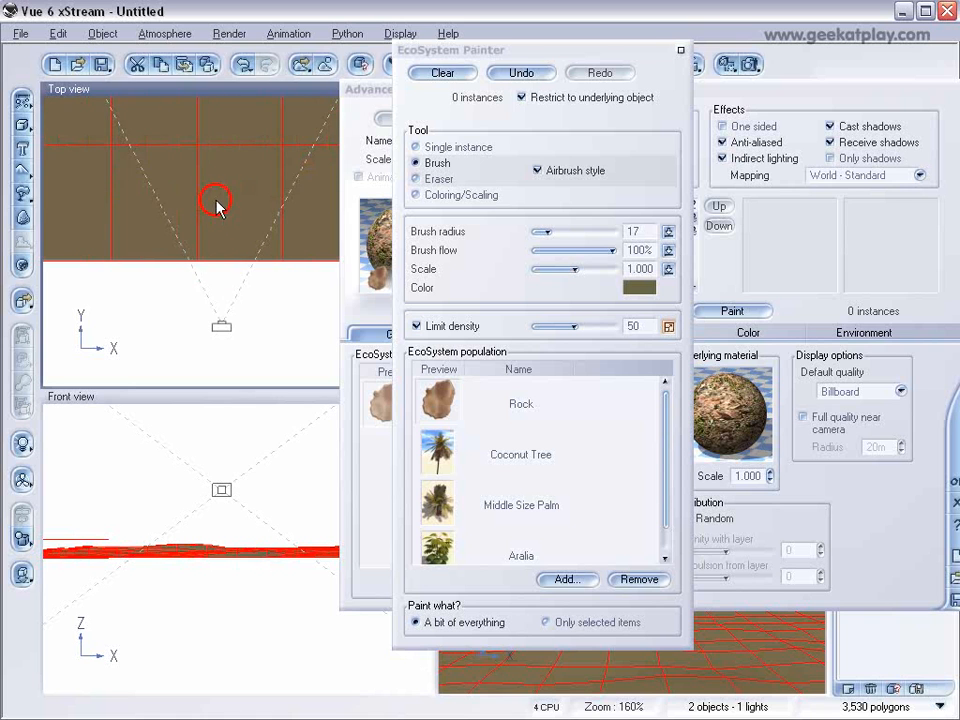
pyautogui.scroll(5, 229, 230)
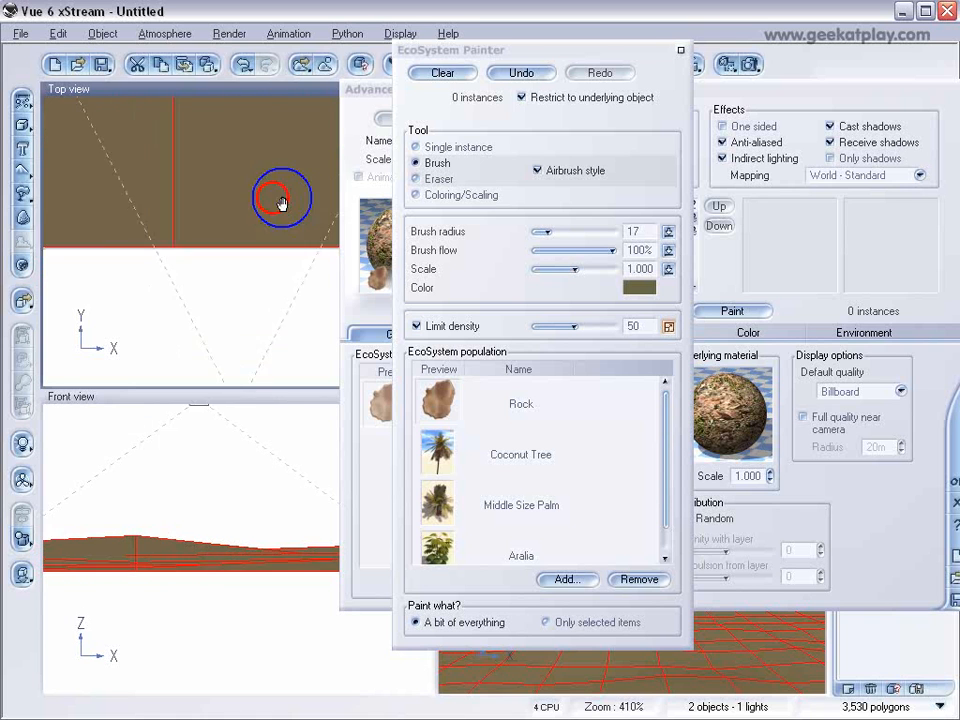
pyautogui.moveTo(275, 213); pyautogui.dragTo(251, 230, button='right')
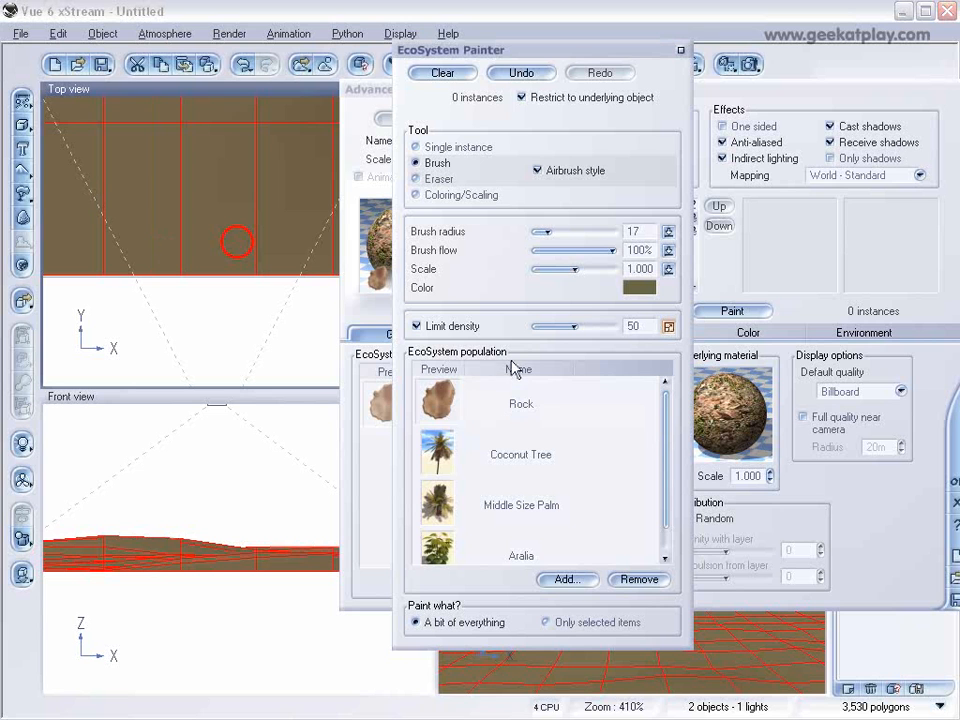
pyautogui.click(249, 247)
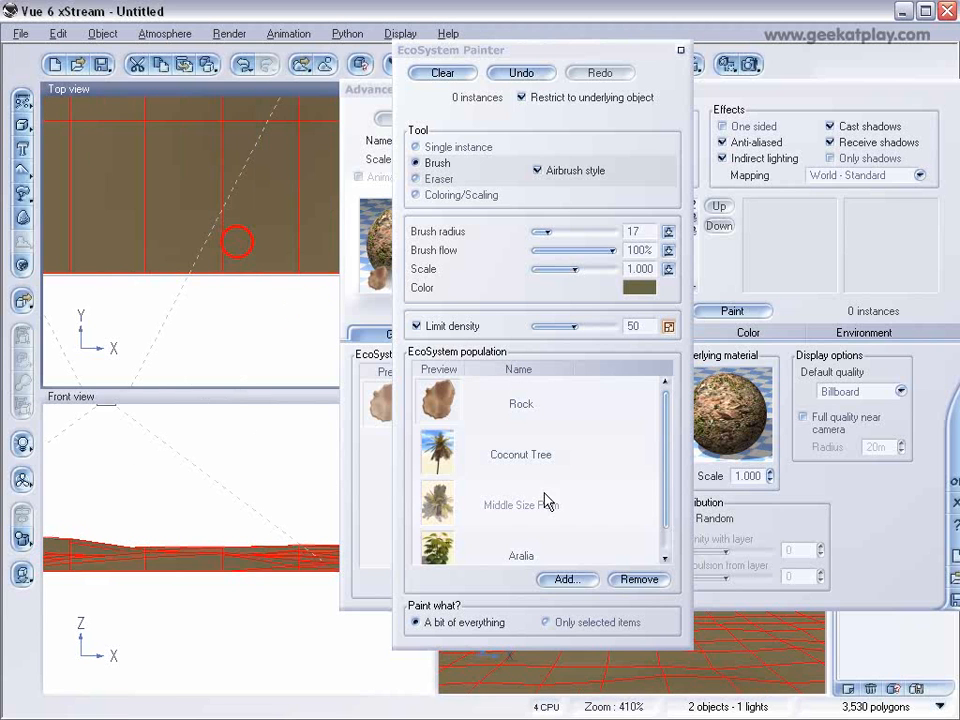
pyautogui.moveTo(665, 446); pyautogui.dragTo(668, 462)
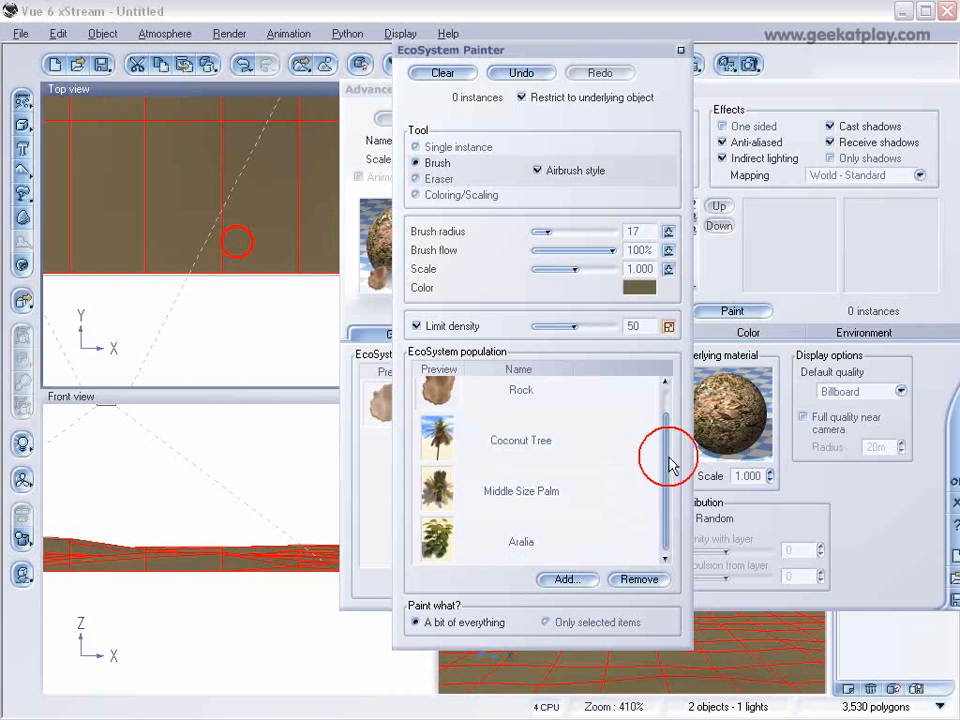
pyautogui.moveTo(165, 255); pyautogui.dragTo(287, 265, button='right')
pyautogui.moveTo(547, 232); pyautogui.dragTo(555, 232)
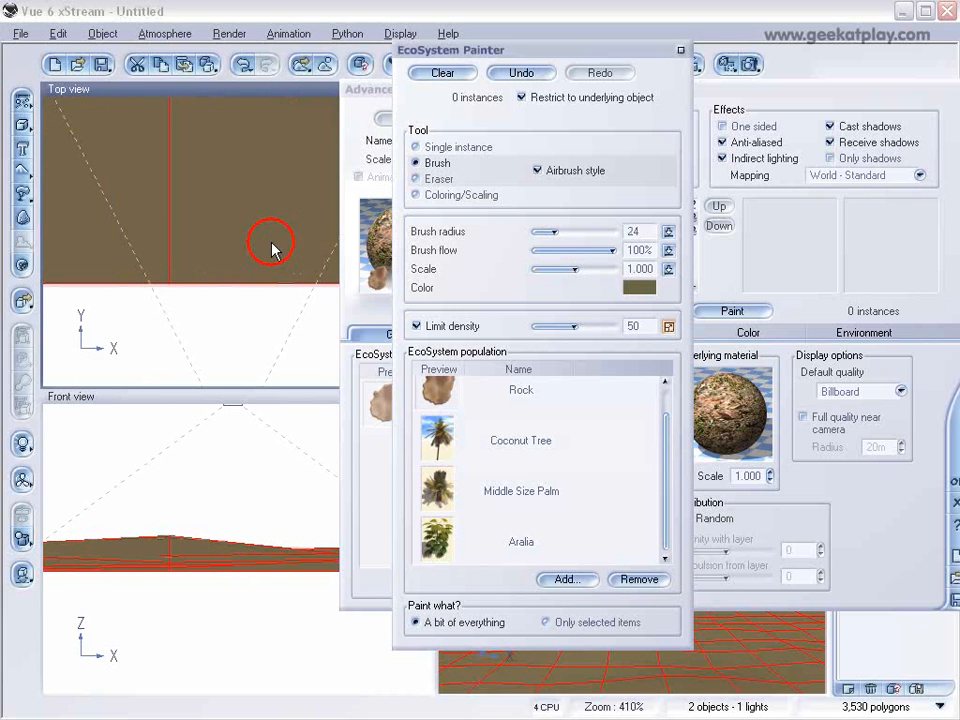
# Paint a mix of rocks, coconut trees, palms and Aralia along the terrain's near edge in the top view, and accept the material.
pyautogui.moveTo(167, 257)
pyautogui.mouseDown()
pyautogui.moveTo(175, 188)
pyautogui.moveTo(115, 200)
pyautogui.moveTo(274, 266)
pyautogui.moveTo(299, 261)
pyautogui.mouseUp()
pyautogui.moveTo(299, 261); pyautogui.dragTo(158, 245, button='right')
pyautogui.moveTo(158, 245); pyautogui.dragTo(258, 260)
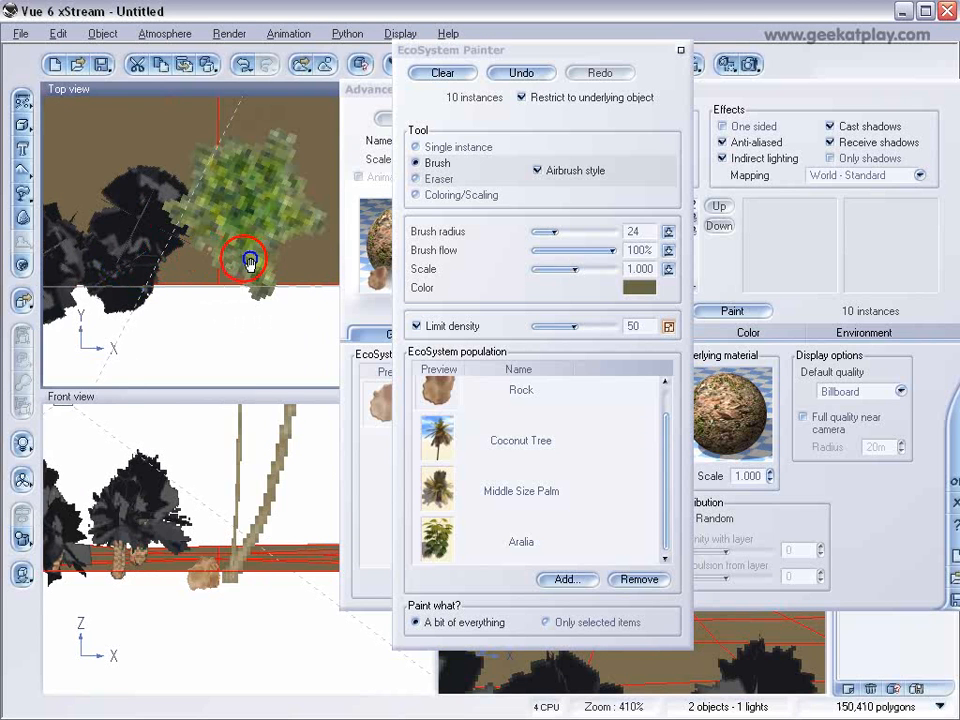
pyautogui.moveTo(258, 260); pyautogui.dragTo(119, 259, button='right')
pyautogui.moveTo(203, 253)
pyautogui.mouseDown()
pyautogui.moveTo(259, 201)
pyautogui.moveTo(268, 210)
pyautogui.mouseUp()
pyautogui.moveTo(278, 237); pyautogui.dragTo(119, 245, button='right')
pyautogui.moveTo(166, 228); pyautogui.dragTo(204, 256)
pyautogui.click(253, 266)
pyautogui.moveTo(304, 243); pyautogui.dragTo(64, 275, button='right')
pyautogui.moveTo(60, 296); pyautogui.dragTo(136, 238)
pyautogui.moveTo(198, 291); pyautogui.dragTo(300, 290, button='right')
pyautogui.click(216, 252)
pyautogui.moveTo(236, 303); pyautogui.dragTo(199, 279)
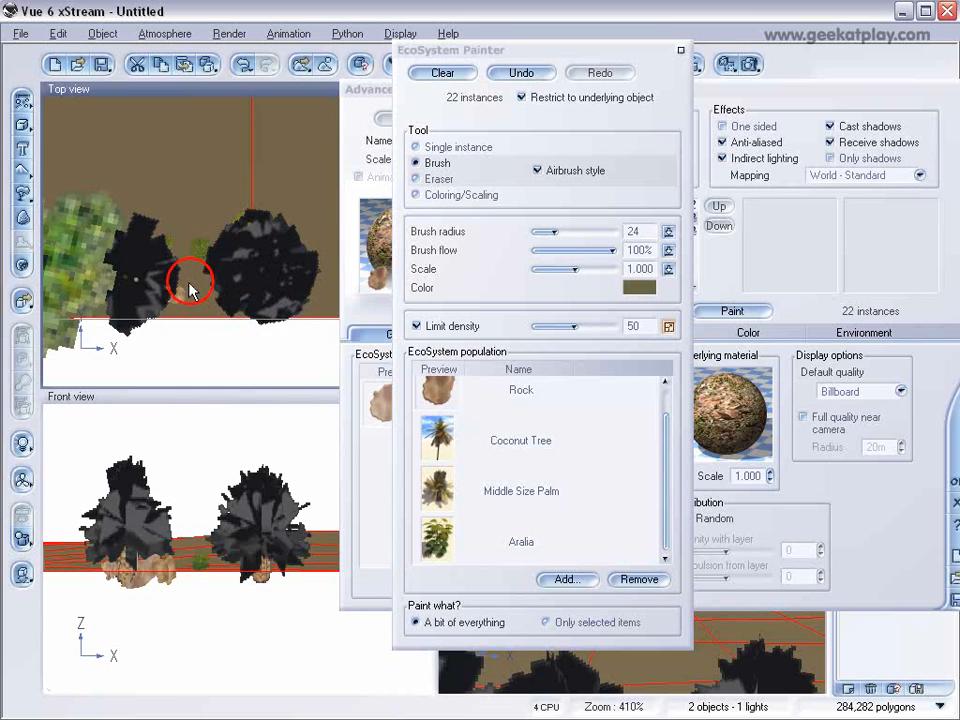
pyautogui.moveTo(264, 294); pyautogui.dragTo(97, 300, button='right')
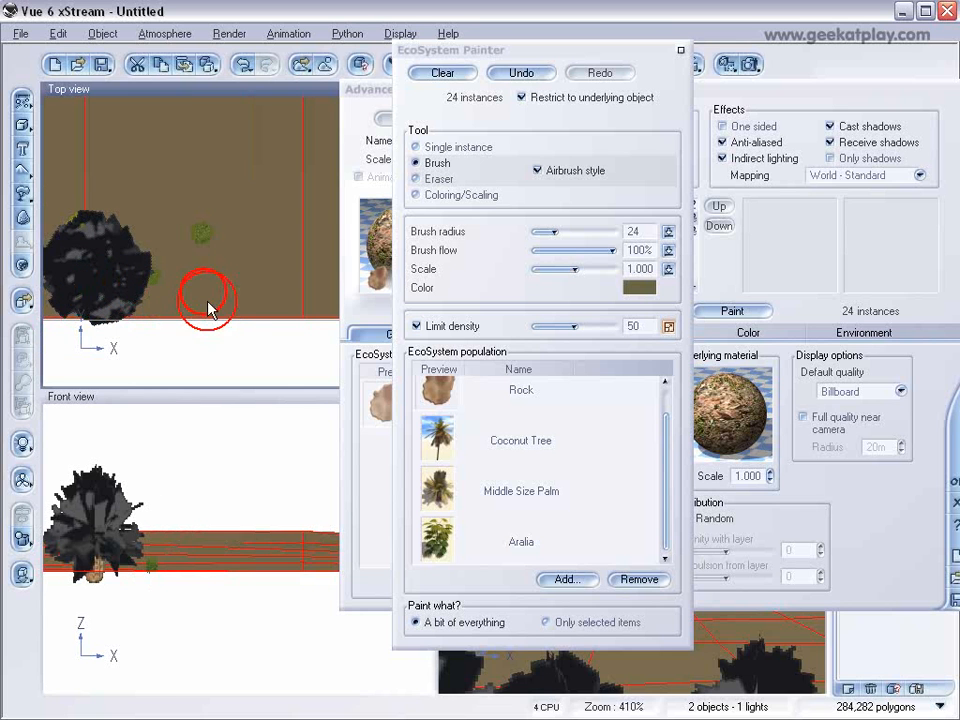
pyautogui.click(270, 262)
pyautogui.moveTo(279, 261); pyautogui.dragTo(111, 264, button='right')
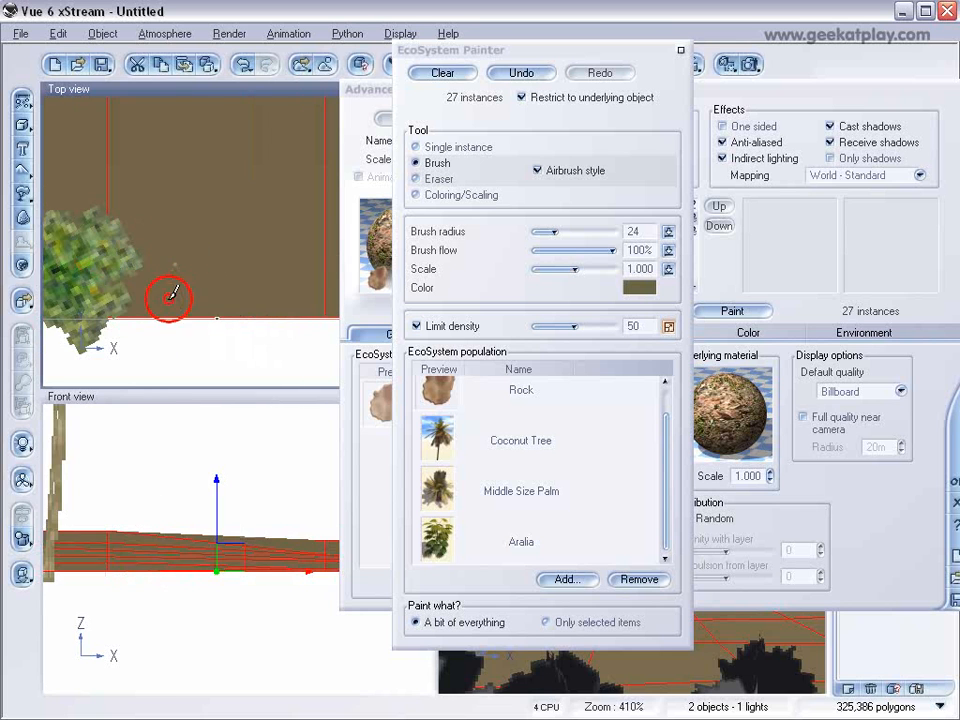
pyautogui.moveTo(253, 252); pyautogui.dragTo(140, 268, button='right')
pyautogui.moveTo(138, 270)
pyautogui.mouseDown()
pyautogui.moveTo(118, 281)
pyautogui.moveTo(304, 282)
pyautogui.mouseUp()
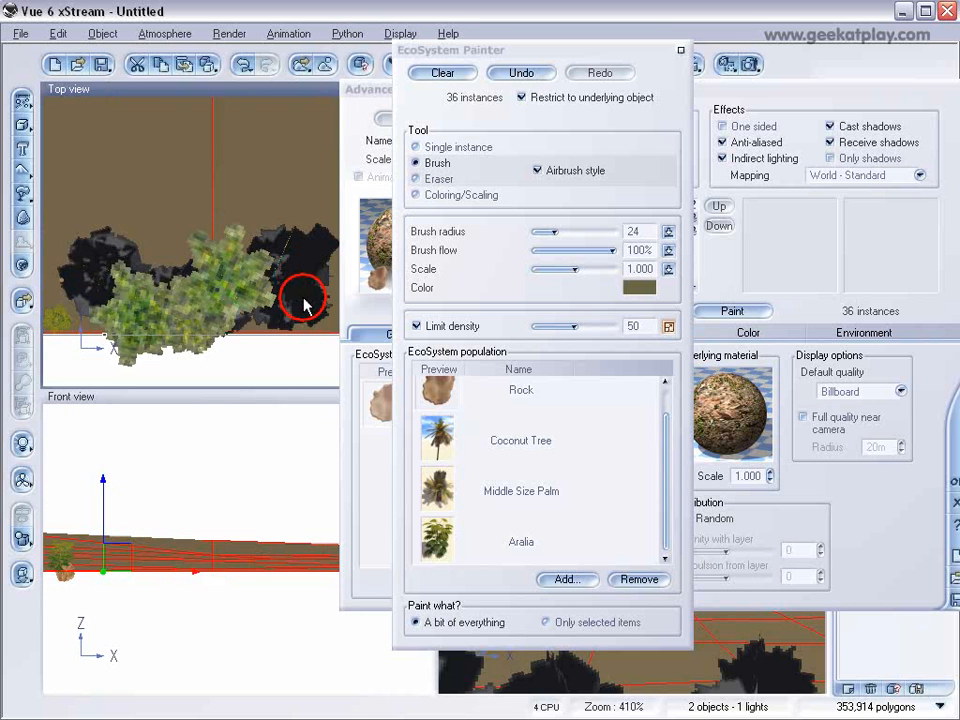
pyautogui.moveTo(299, 300); pyautogui.dragTo(70, 304, button='right')
pyautogui.moveTo(185, 285); pyautogui.dragTo(306, 283)
pyautogui.moveTo(300, 292); pyautogui.dragTo(100, 299, button='right')
pyautogui.moveTo(234, 240); pyautogui.dragTo(11, 306, button='right')
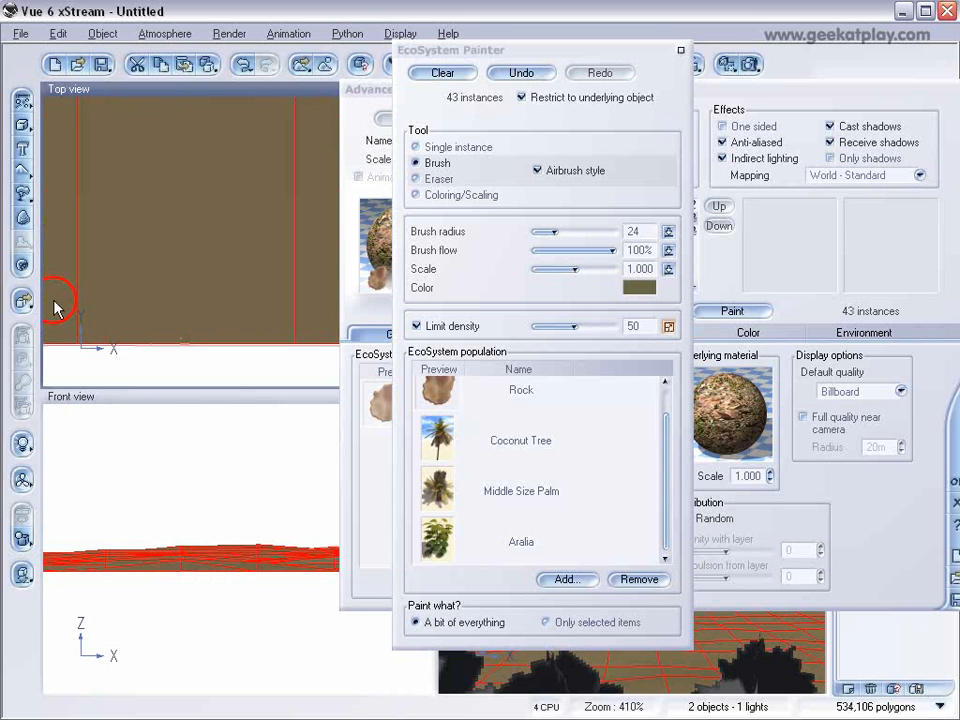
pyautogui.scroll(-1, 101, 296)
pyautogui.moveTo(101, 296); pyautogui.dragTo(230, 270)
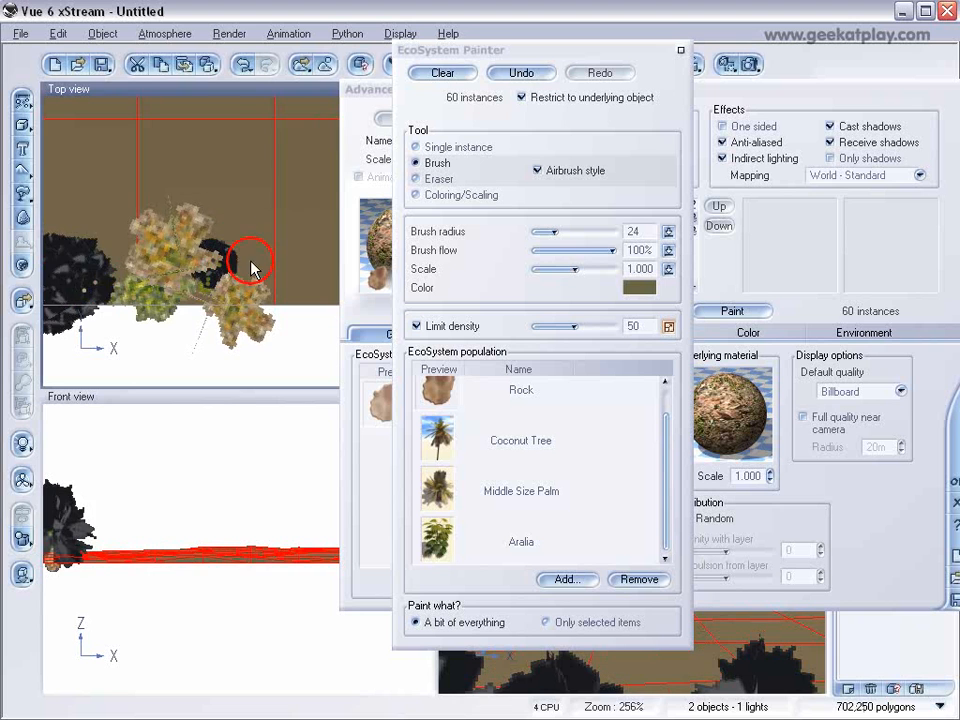
pyautogui.moveTo(160, 288); pyautogui.dragTo(75, 282, button='right')
pyautogui.moveTo(81, 279); pyautogui.dragTo(244, 274)
pyautogui.moveTo(244, 275); pyautogui.dragTo(123, 280, button='right')
pyautogui.moveTo(132, 291); pyautogui.dragTo(302, 286)
pyautogui.moveTo(302, 288); pyautogui.dragTo(84, 312, button='right')
pyautogui.moveTo(84, 312); pyautogui.dragTo(313, 300)
pyautogui.moveTo(307, 302)
pyautogui.mouseDown(button='right')
pyautogui.moveTo(106, 312)
pyautogui.moveTo(325, 291)
pyautogui.mouseUp(button='right')
pyautogui.moveTo(139, 291); pyautogui.dragTo(322, 283, button='right')
pyautogui.moveTo(124, 290); pyautogui.dragTo(308, 286, button='right')
pyautogui.moveTo(143, 282); pyautogui.dragTo(315, 277, button='right')
pyautogui.moveTo(109, 267); pyautogui.dragTo(298, 266, button='right')
pyautogui.moveTo(163, 269)
pyautogui.mouseDown(button='right')
pyautogui.moveTo(320, 266)
pyautogui.moveTo(310, 271)
pyautogui.mouseUp(button='right')
pyautogui.moveTo(201, 275); pyautogui.dragTo(316, 269)
pyautogui.moveTo(131, 276)
pyautogui.mouseDown(button='right')
pyautogui.moveTo(311, 268)
pyautogui.moveTo(214, 270)
pyautogui.mouseUp(button='right')
pyautogui.moveTo(138, 267); pyautogui.dragTo(347, 250)
pyautogui.moveTo(252, 254); pyautogui.dragTo(361, 277)
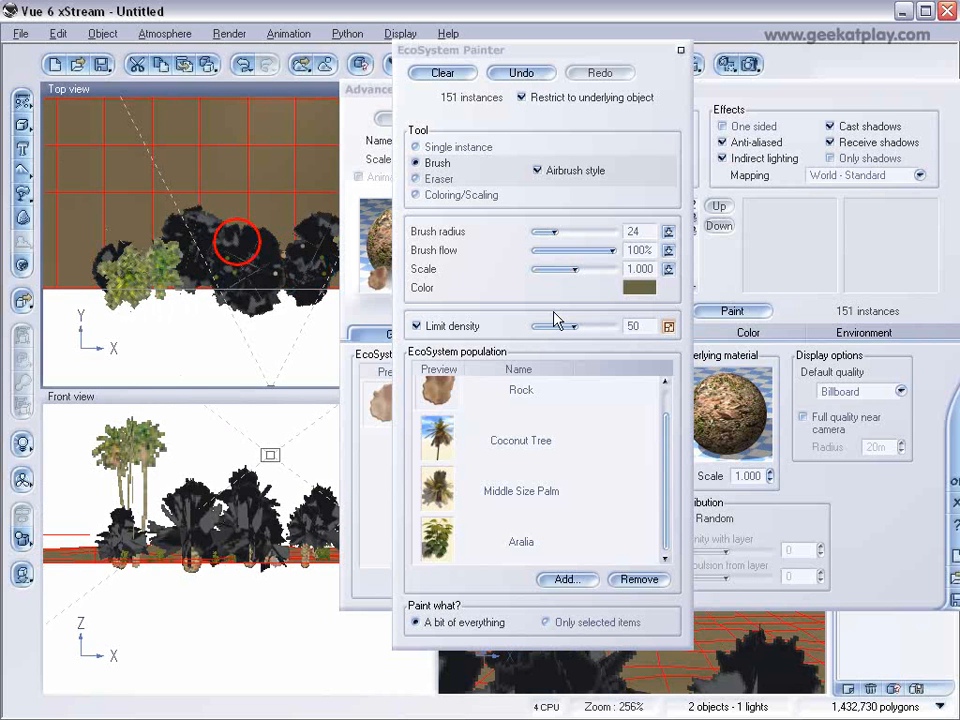
pyautogui.click(680, 50)
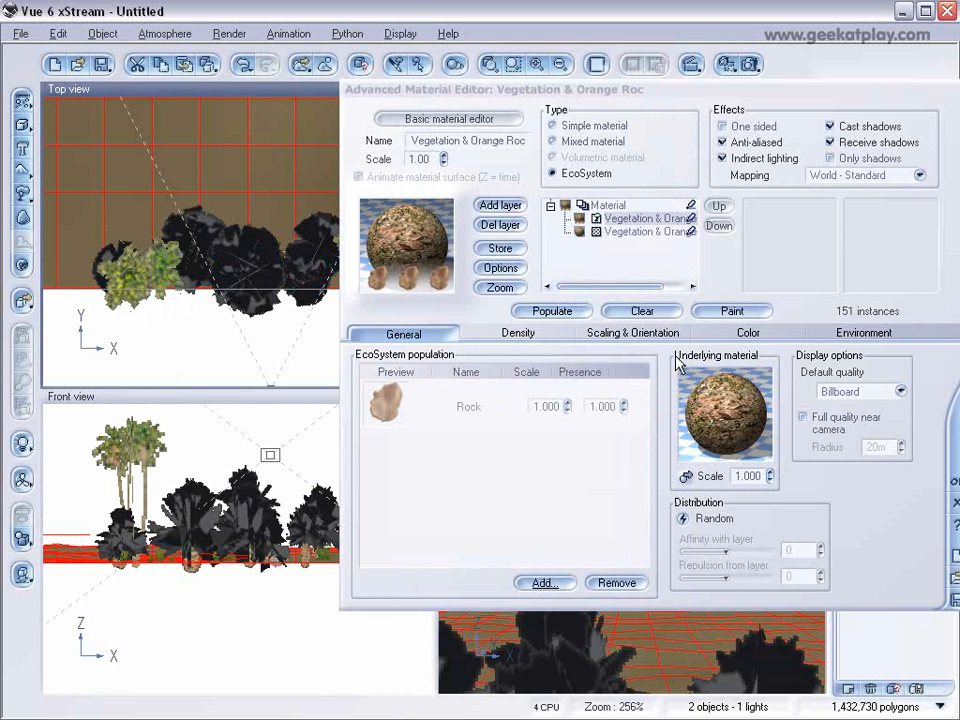
pyautogui.click(955, 481)
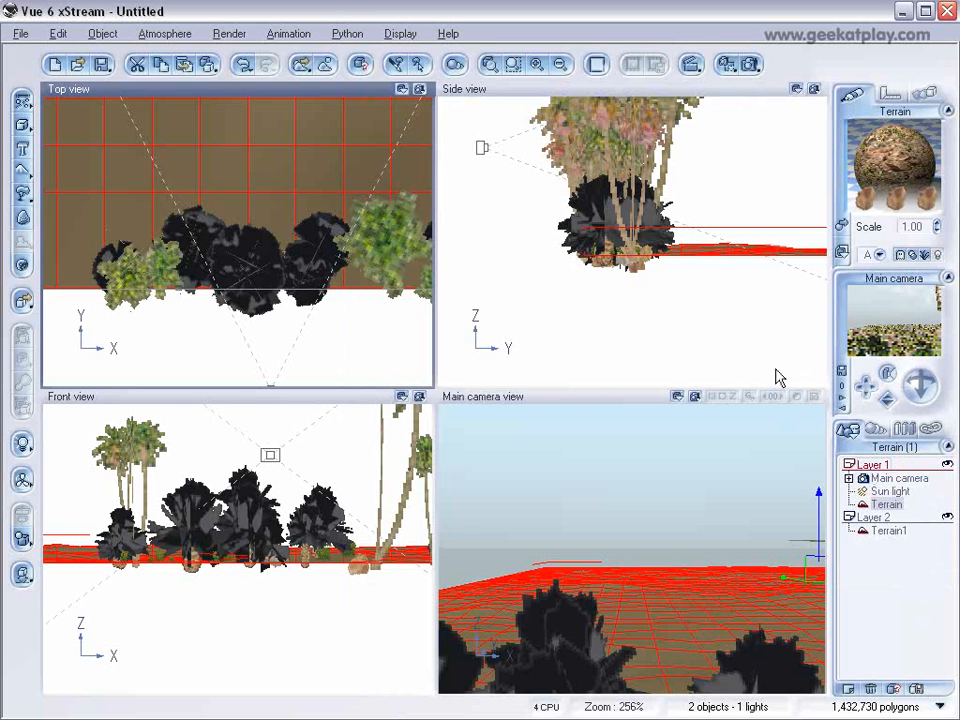
# Lower the main camera to plant height in the side view and render the main camera view.
pyautogui.click(899, 478)
pyautogui.moveTo(632, 238); pyautogui.dragTo(660, 284)
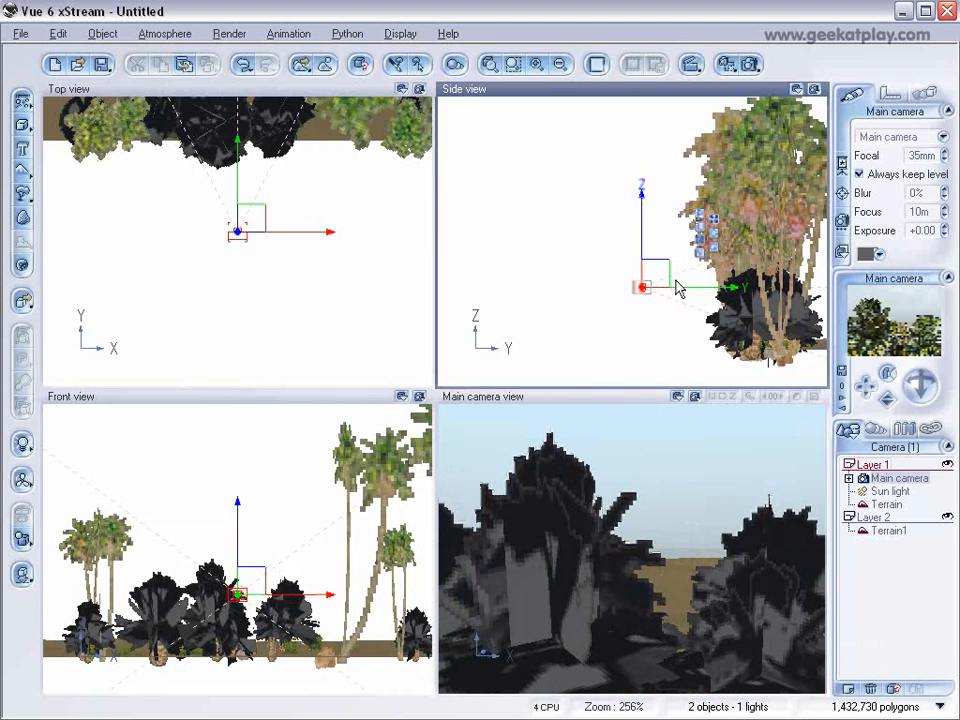
pyautogui.click(752, 63)
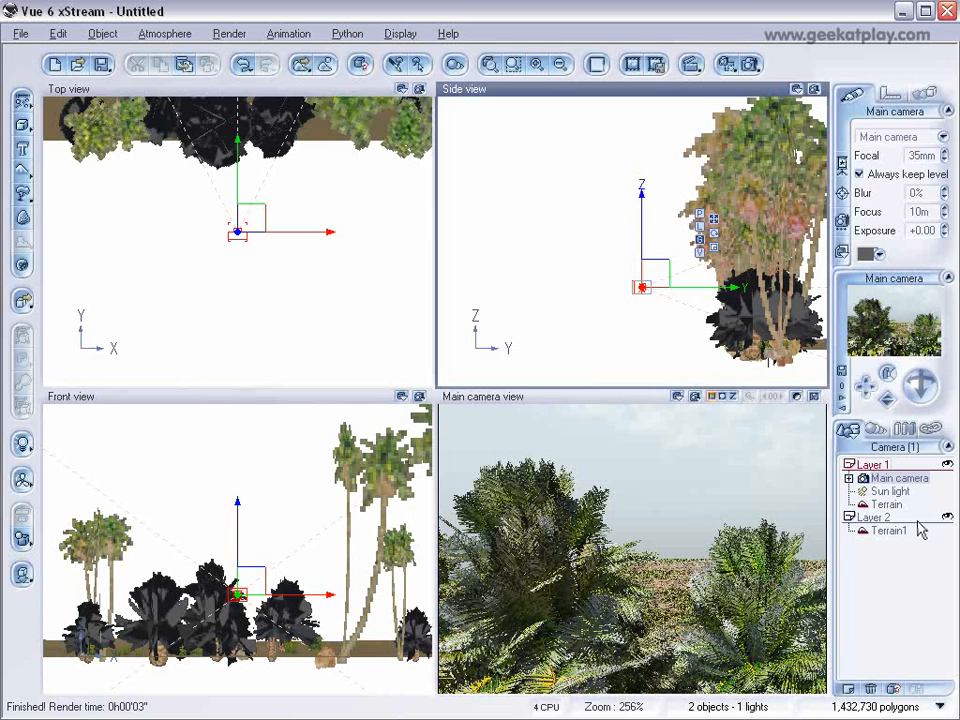
# Move the main camera sideways in the positive X direction in the top view, in front of the coconut trees.
pyautogui.moveTo(256, 216); pyautogui.dragTo(414, 222)
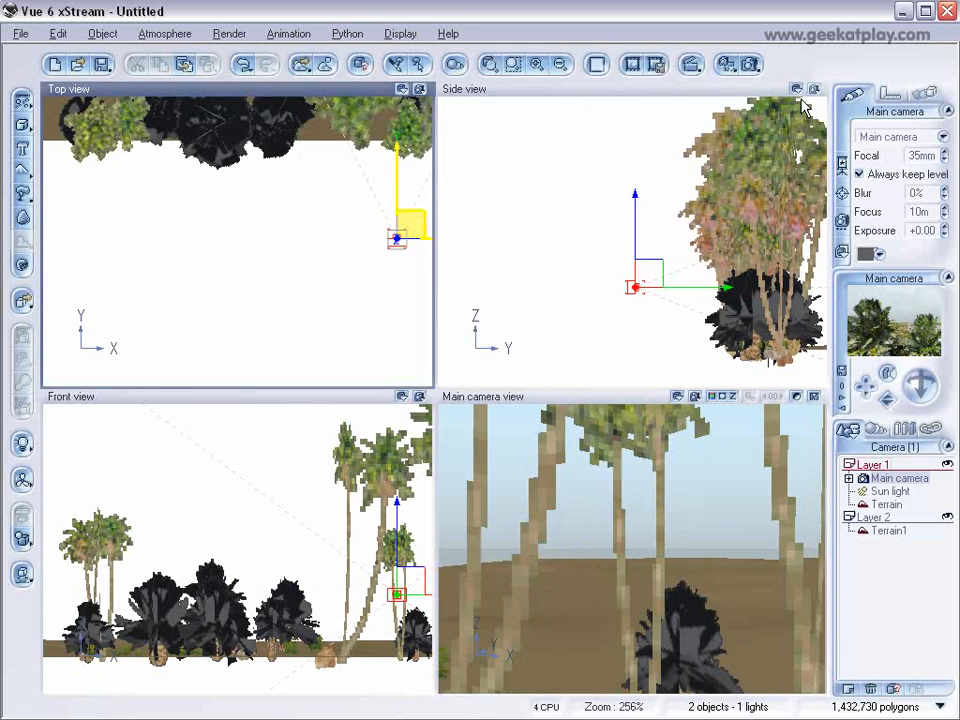
# Render the main camera view, then move the main camera closer to the plants, lower it and tilt it slightly upward.
pyautogui.click(750, 64)
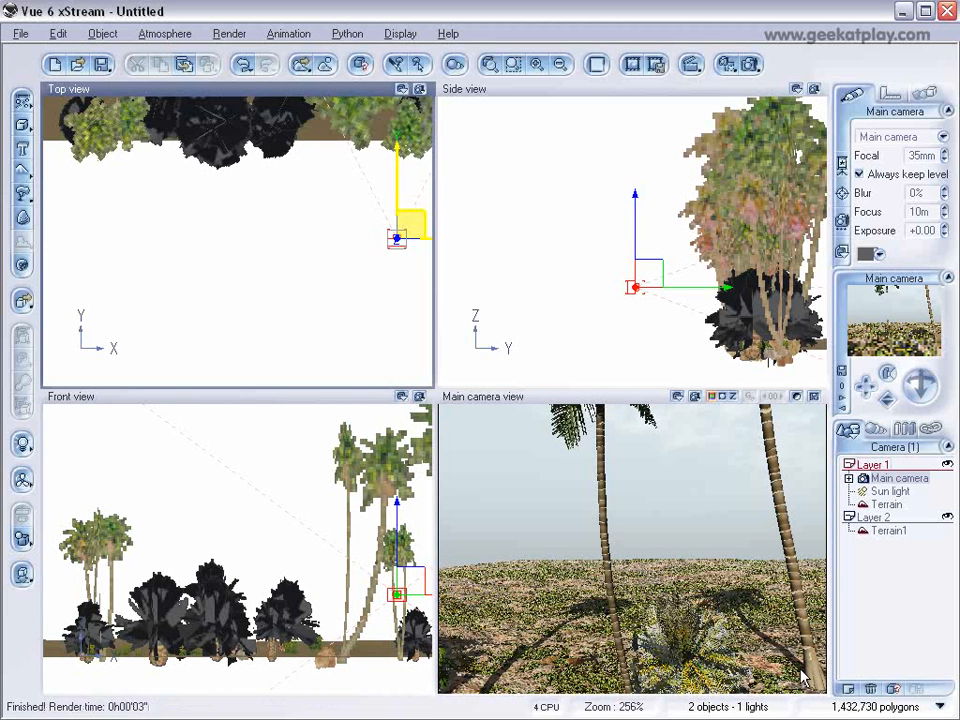
pyautogui.moveTo(645, 275)
pyautogui.mouseDown()
pyautogui.moveTo(647, 285)
pyautogui.moveTo(647, 243)
pyautogui.moveTo(640, 263)
pyautogui.mouseUp()
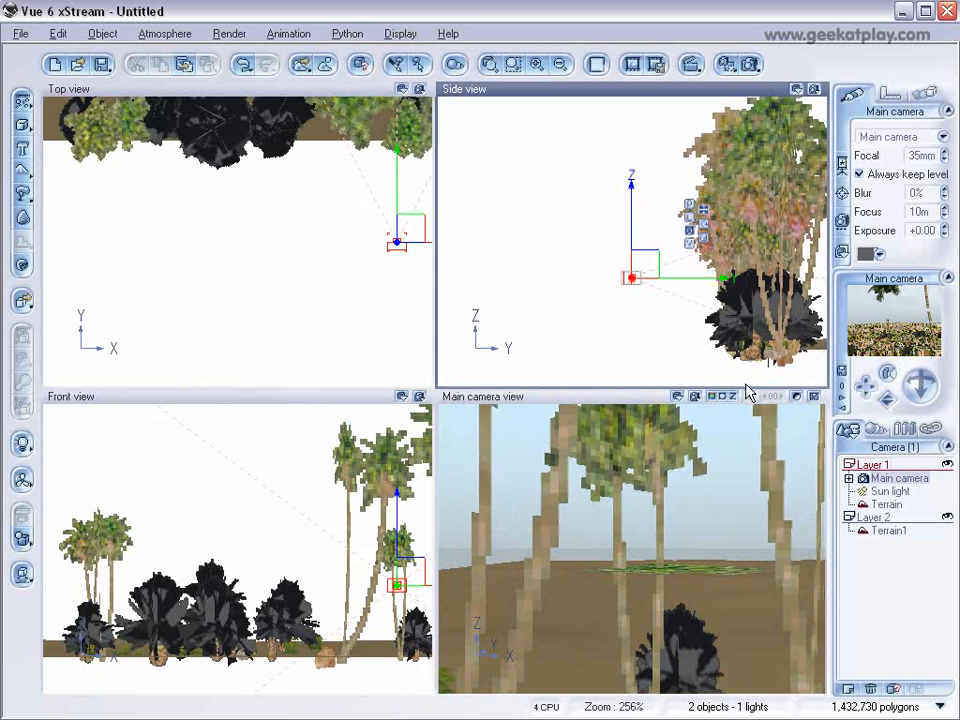
pyautogui.moveTo(636, 272); pyautogui.dragTo(664, 276)
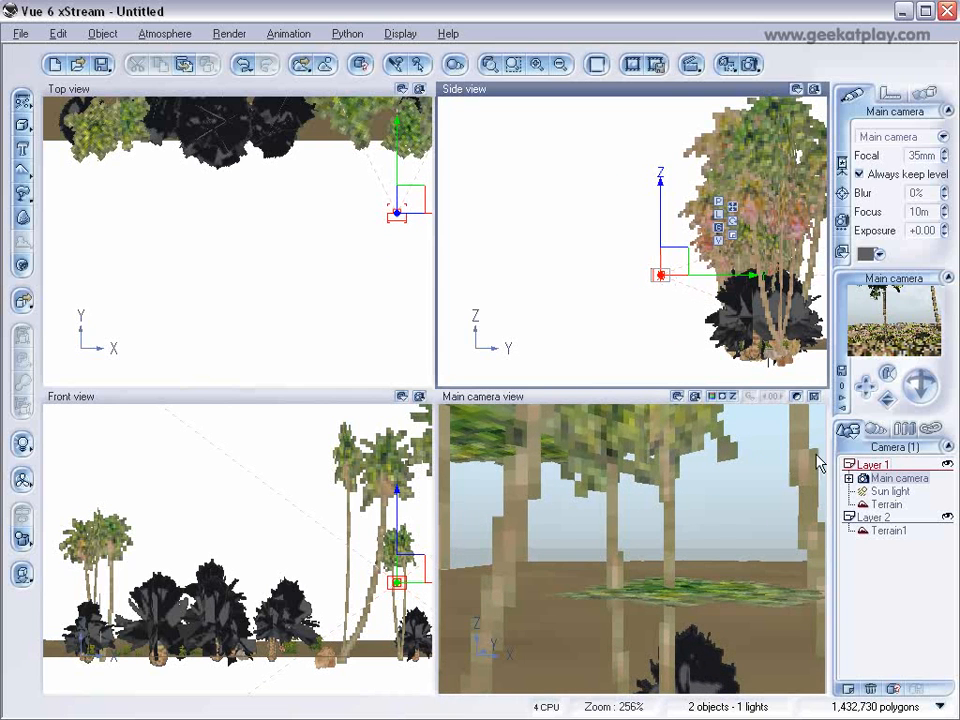
pyautogui.moveTo(660, 275); pyautogui.dragTo(660, 311)
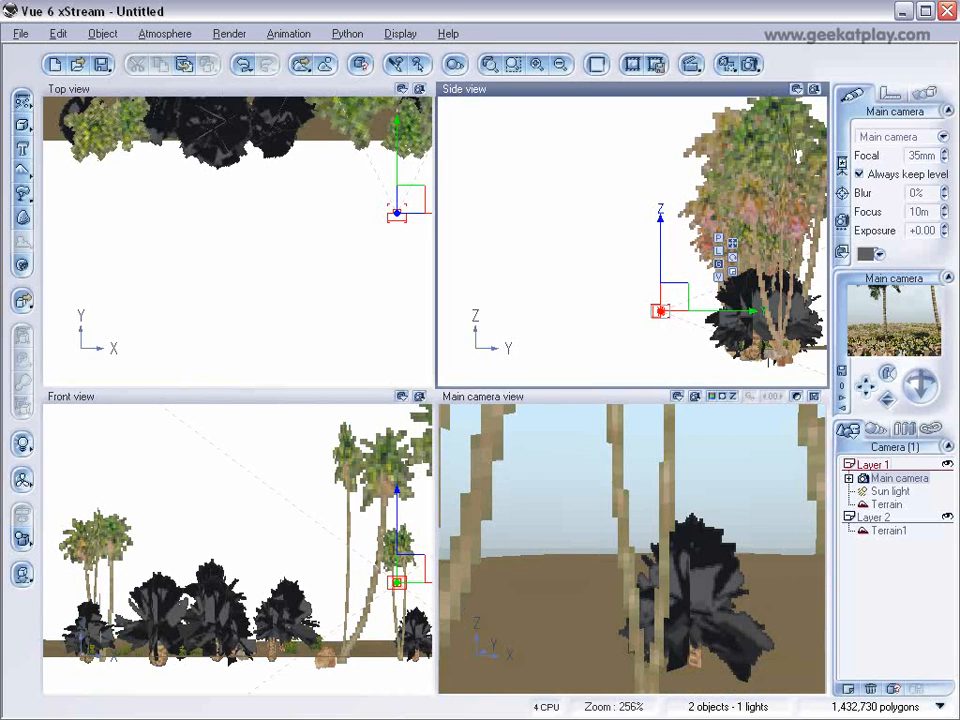
pyautogui.moveTo(921, 385); pyautogui.dragTo(928, 390)
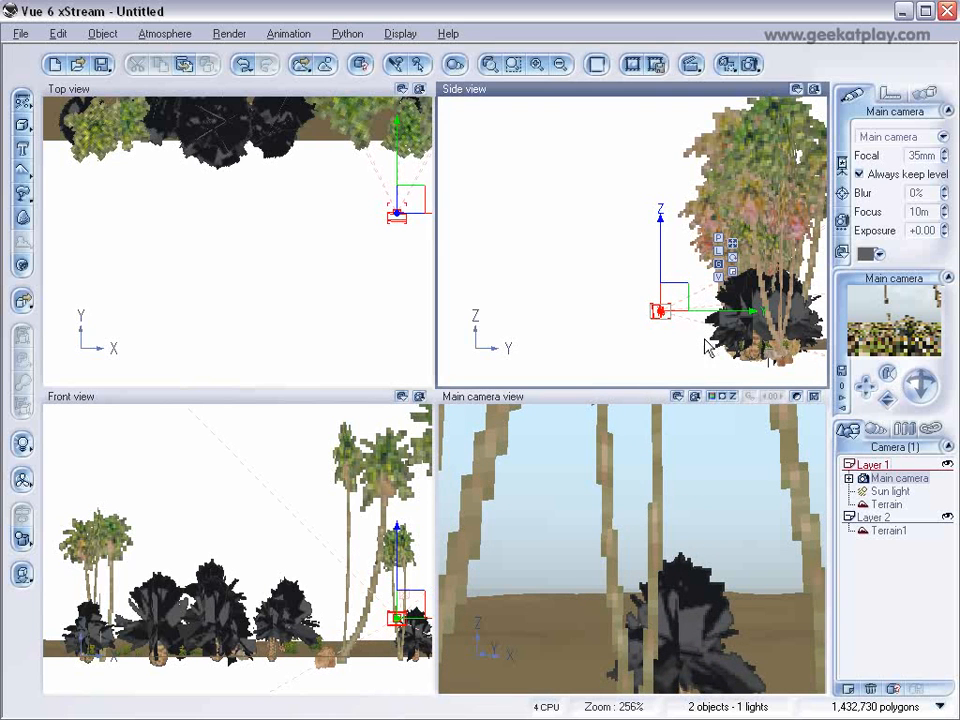
# Move the main camera in the negative X direction in the top view, in front of the cluster of dark palms.
pyautogui.moveTo(701, 343); pyautogui.dragTo(594, 332, button='right')
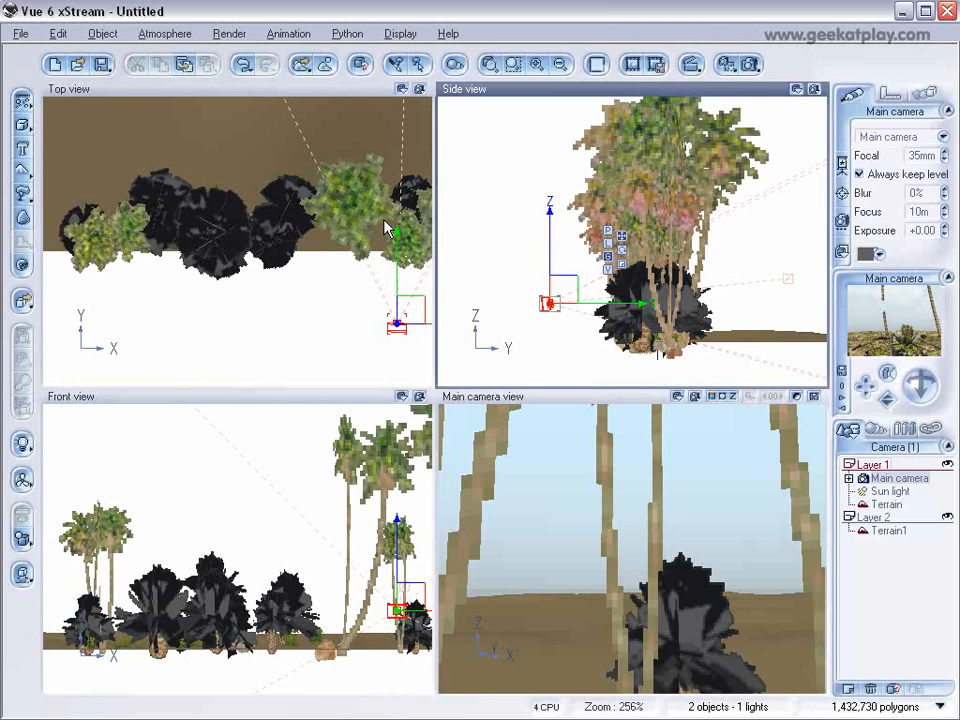
pyautogui.moveTo(308, 278); pyautogui.dragTo(77, 270, button='right')
pyautogui.moveTo(357, 274); pyautogui.dragTo(236, 275, button='right')
pyautogui.moveTo(262, 280); pyautogui.dragTo(355, 282, button='right')
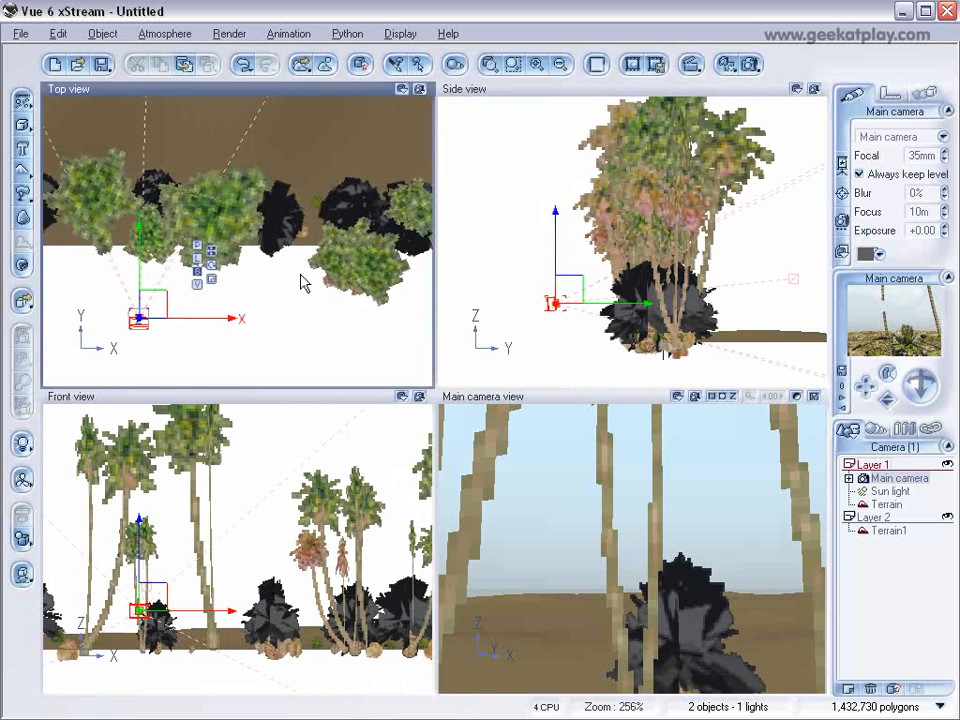
pyautogui.scroll(-3, 300, 294)
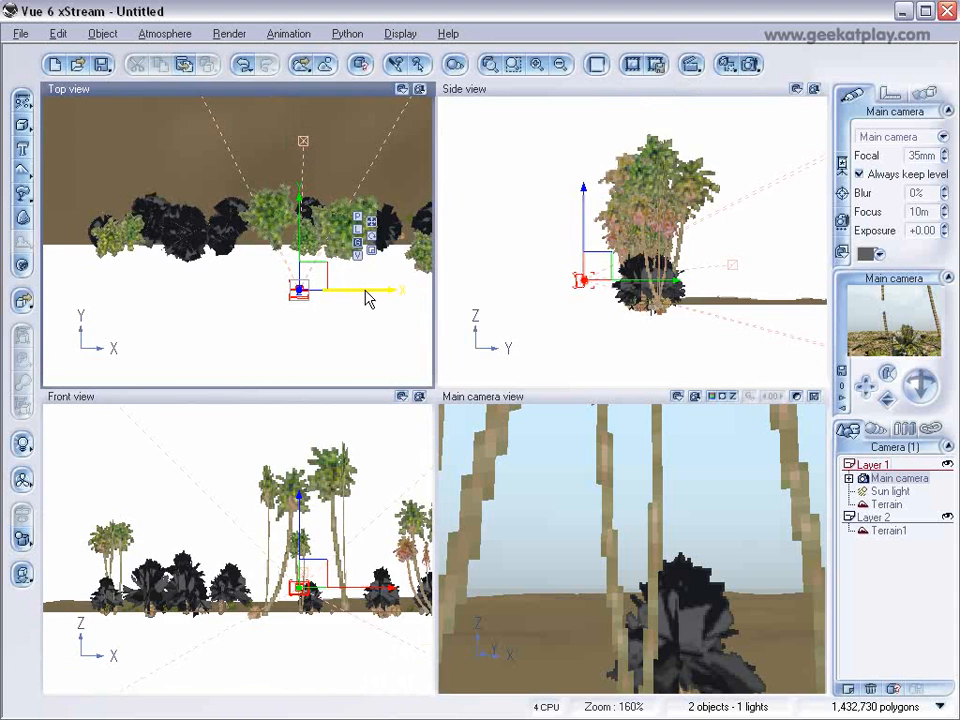
pyautogui.moveTo(305, 289); pyautogui.dragTo(197, 300)
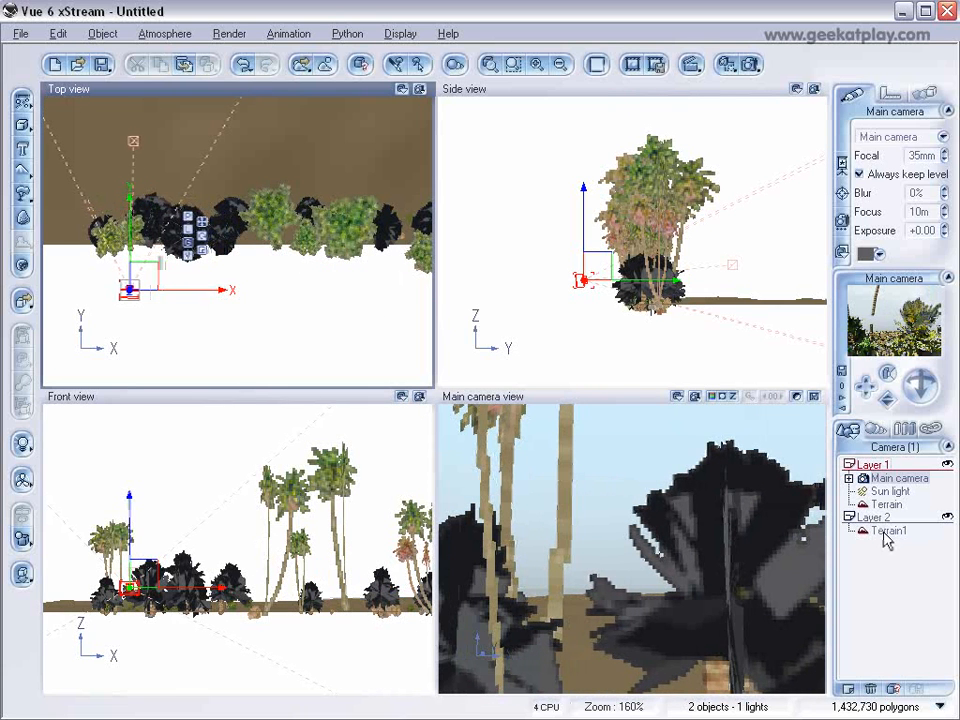
# Open the Vegetation & Orange Rock material of Terrain1 for editing and change its type to EcoSystem.
pyautogui.click(884, 535)
pyautogui.scroll(-3, 296, 285)
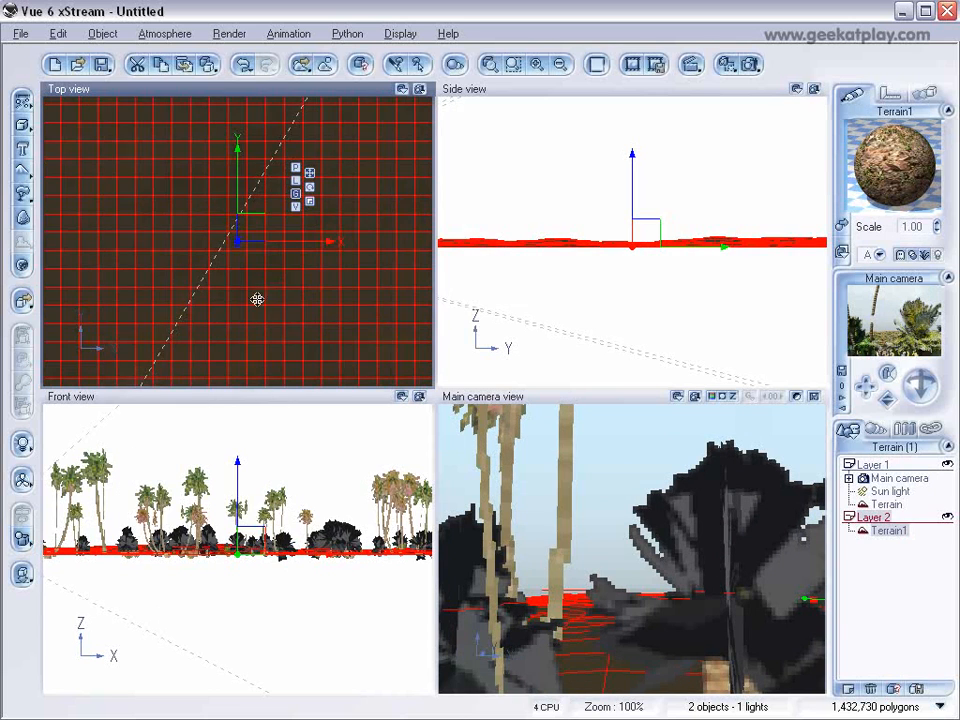
pyautogui.scroll(3, 258, 270)
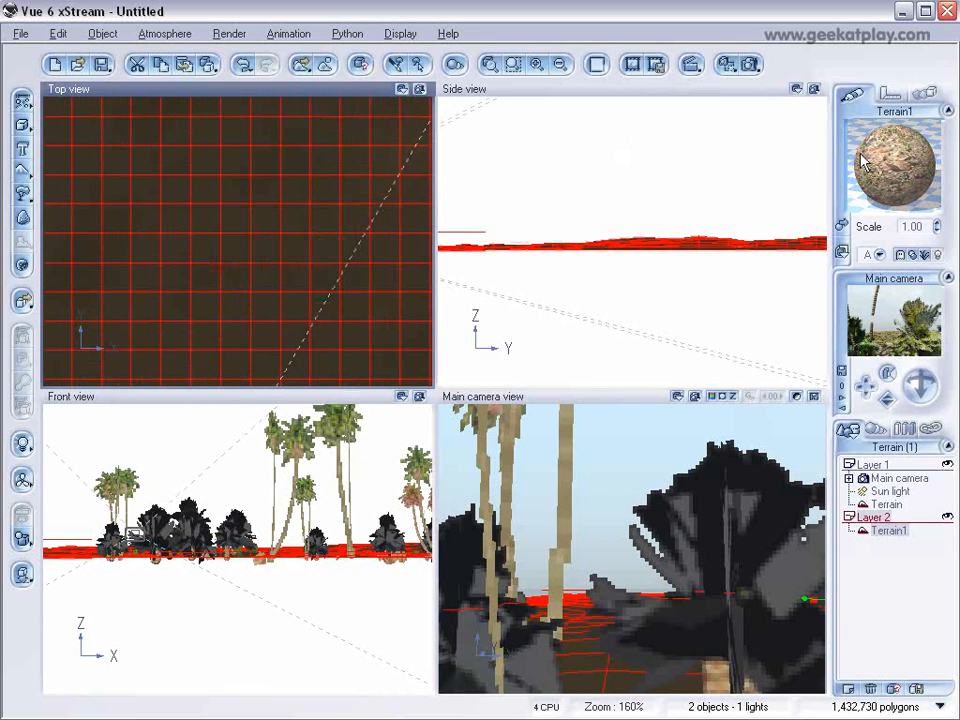
pyautogui.doubleClick(873, 160)
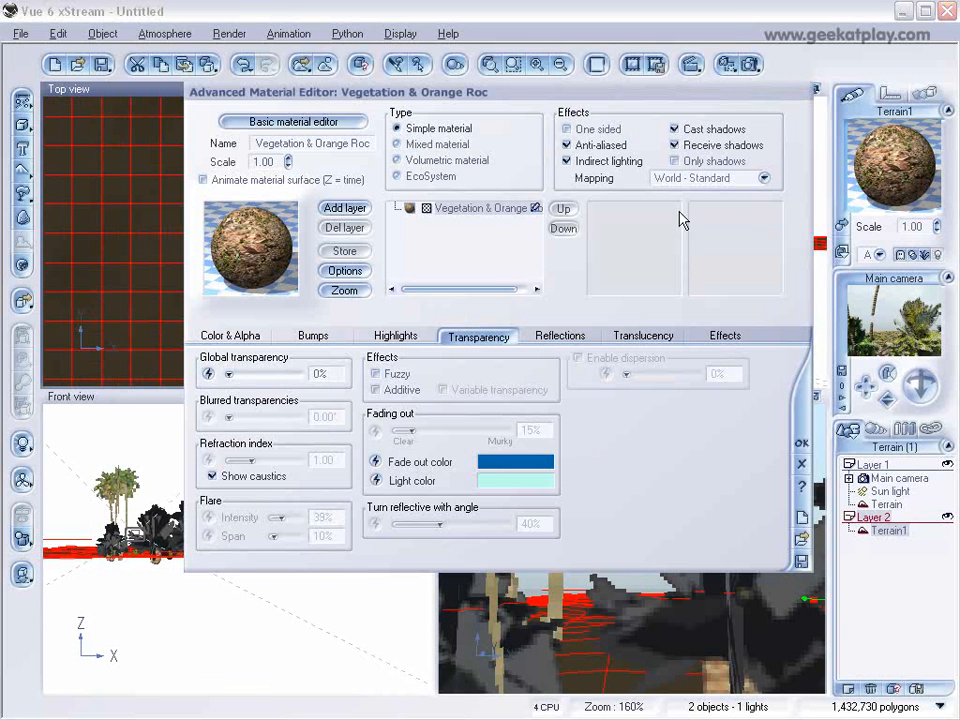
pyautogui.click(420, 178)
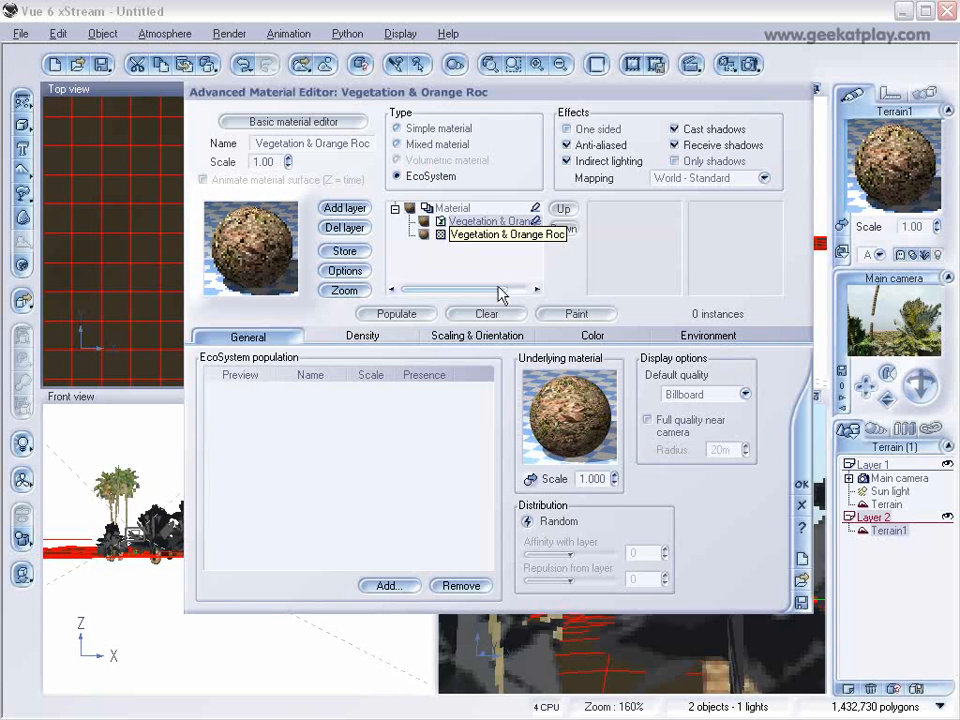
# Add a rock and the Aralia plant to the EcoSystem population of Terrain1's material.
pyautogui.click(388, 586)
pyautogui.click(446, 596)
pyautogui.click(398, 587)
pyautogui.click(424, 611)
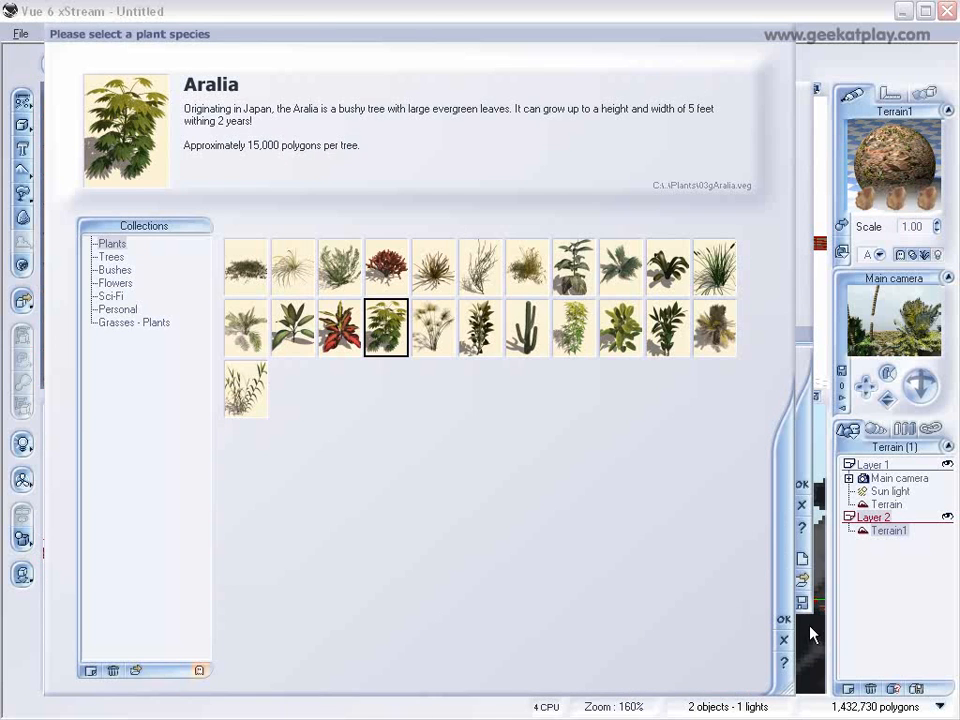
pyautogui.click(785, 622)
# Add the Middle Size Palm and the Coconut Tree to the EcoSystem population of Terrain1's material.
pyautogui.click(401, 589)
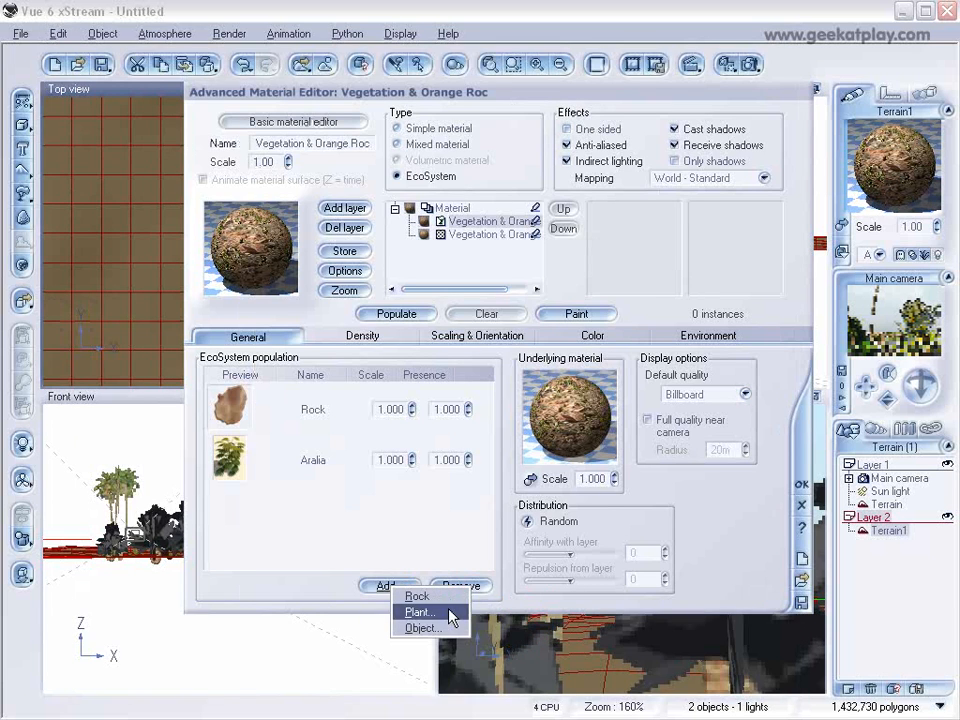
pyautogui.click(418, 612)
pyautogui.click(714, 327)
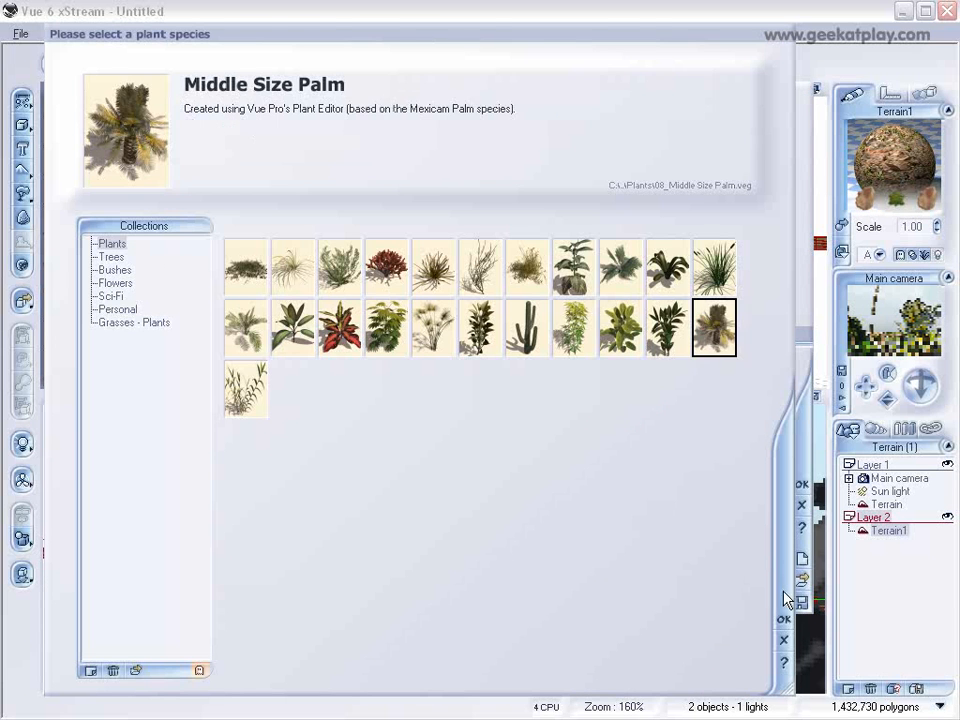
pyautogui.click(785, 622)
pyautogui.click(379, 583)
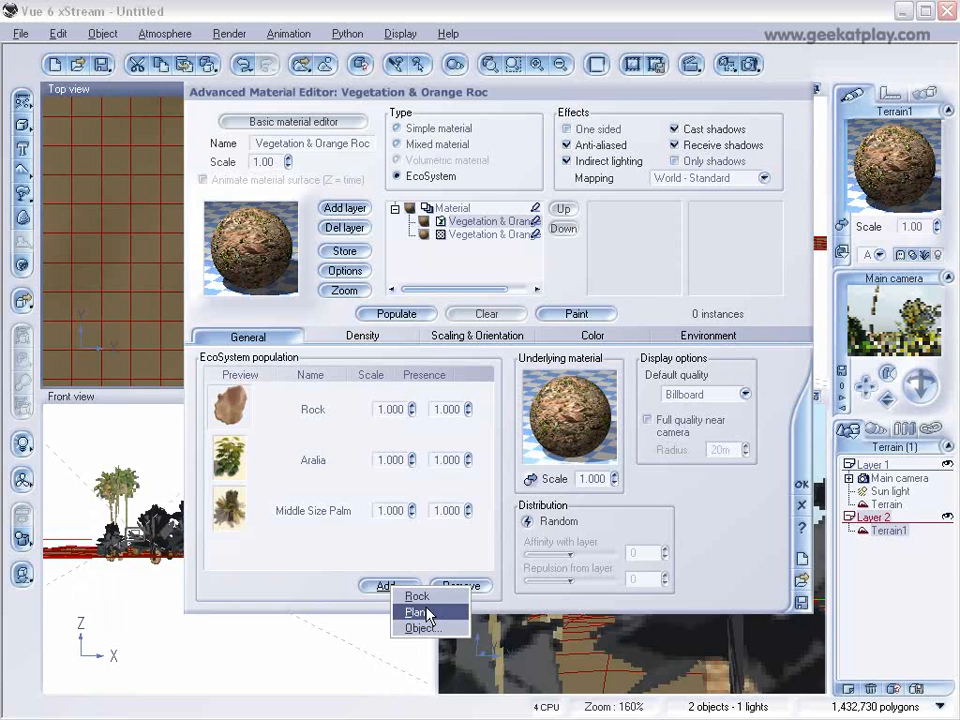
pyautogui.click(409, 611)
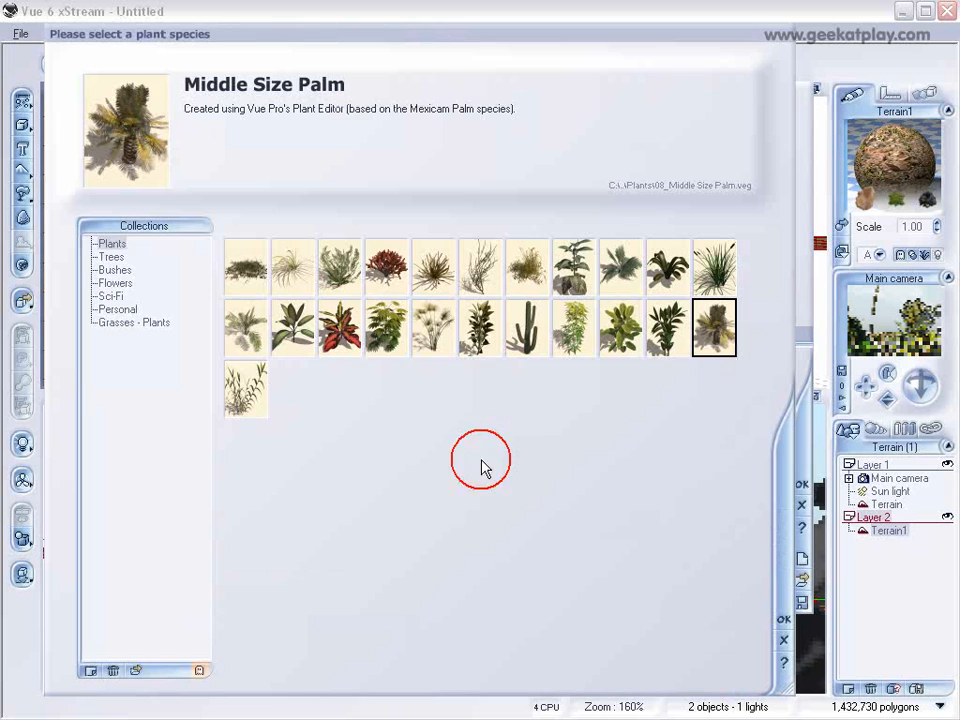
pyautogui.click(111, 257)
pyautogui.click(784, 620)
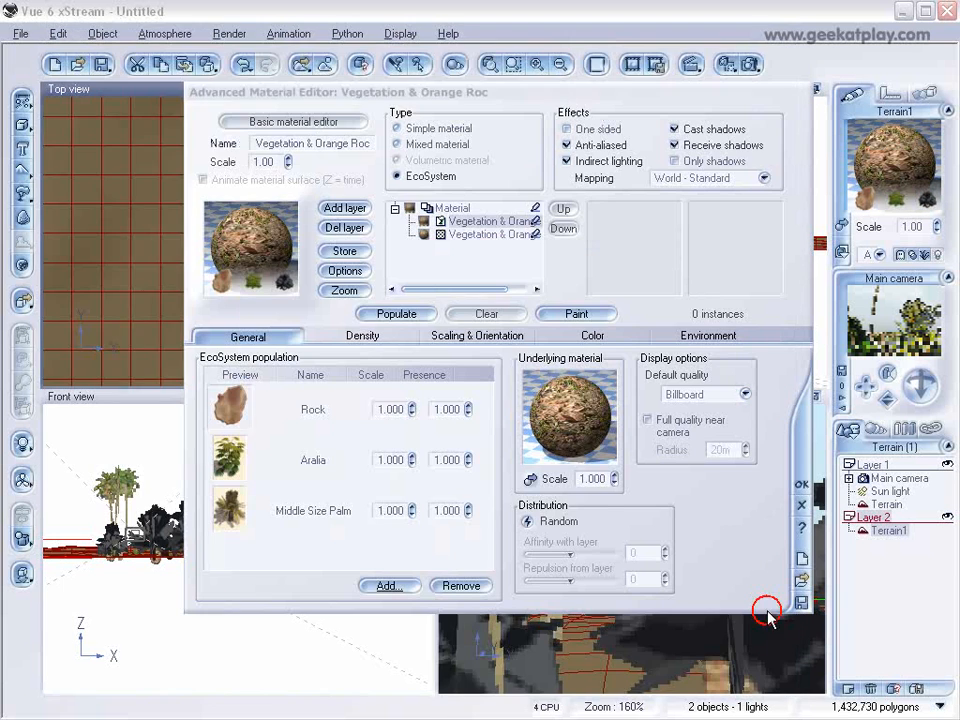
# Start painting the EcoSystem on Terrain1 and set the brush radius to 32, keeping the top view uncovered.
pyautogui.click(577, 313)
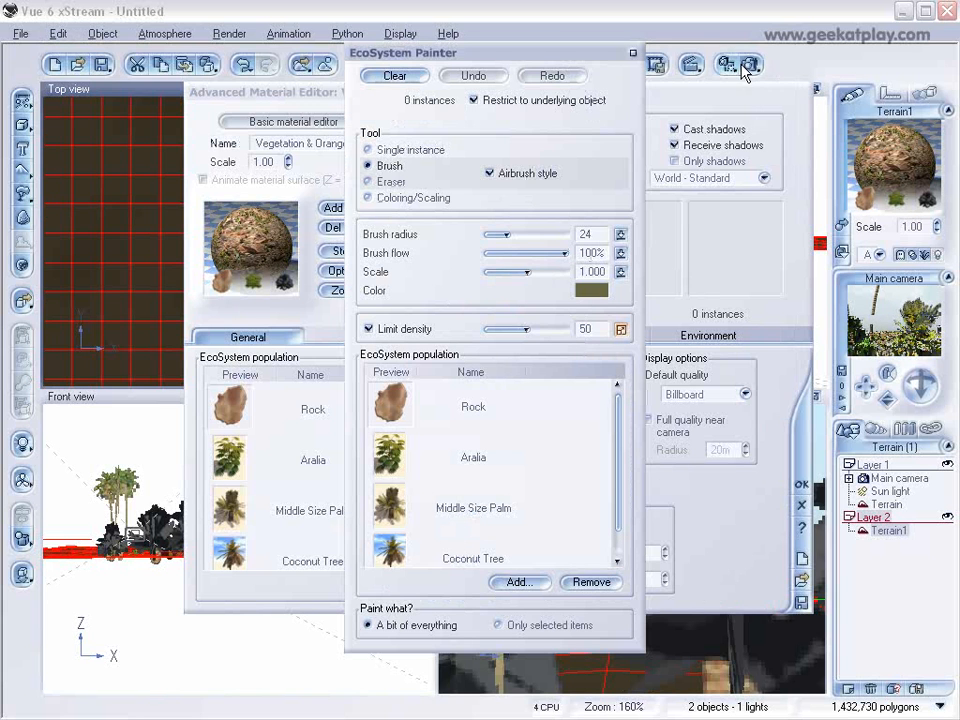
pyautogui.moveTo(706, 97); pyautogui.dragTo(830, 116)
pyautogui.moveTo(490, 45); pyautogui.dragTo(614, 45)
pyautogui.moveTo(225, 284); pyautogui.dragTo(296, 90, button='right')
pyautogui.moveTo(178, 229)
pyautogui.mouseDown(button='right')
pyautogui.moveTo(208, 215)
pyautogui.moveTo(195, 163)
pyautogui.moveTo(137, 190)
pyautogui.moveTo(64, 189)
pyautogui.moveTo(236, 180)
pyautogui.moveTo(79, 233)
pyautogui.moveTo(285, 268)
pyautogui.mouseUp(button='right')
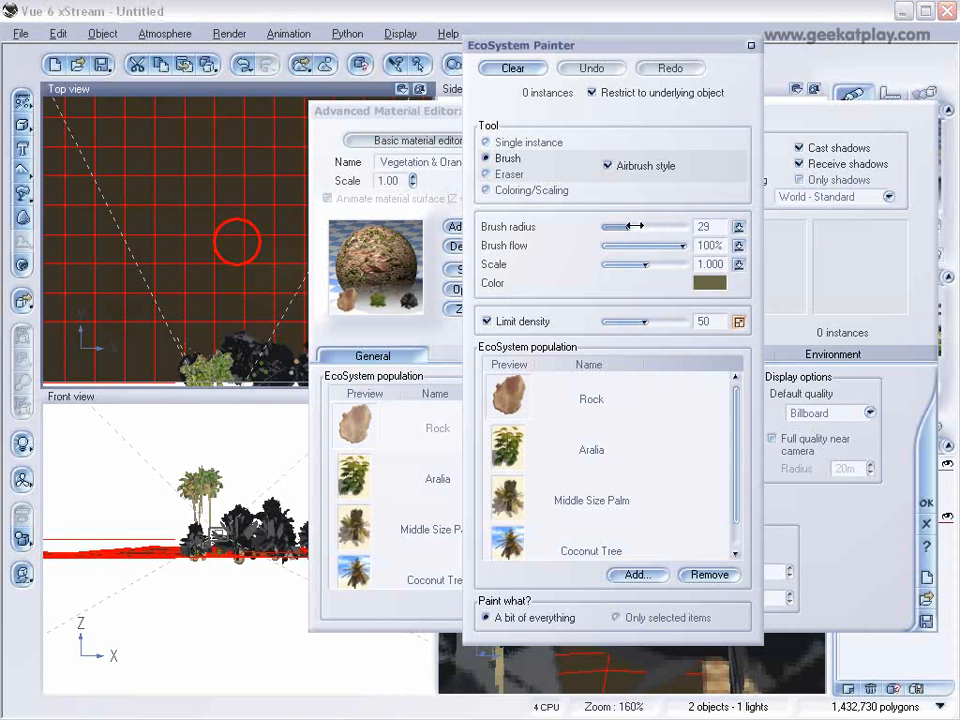
pyautogui.moveTo(635, 226); pyautogui.dragTo(638, 226)
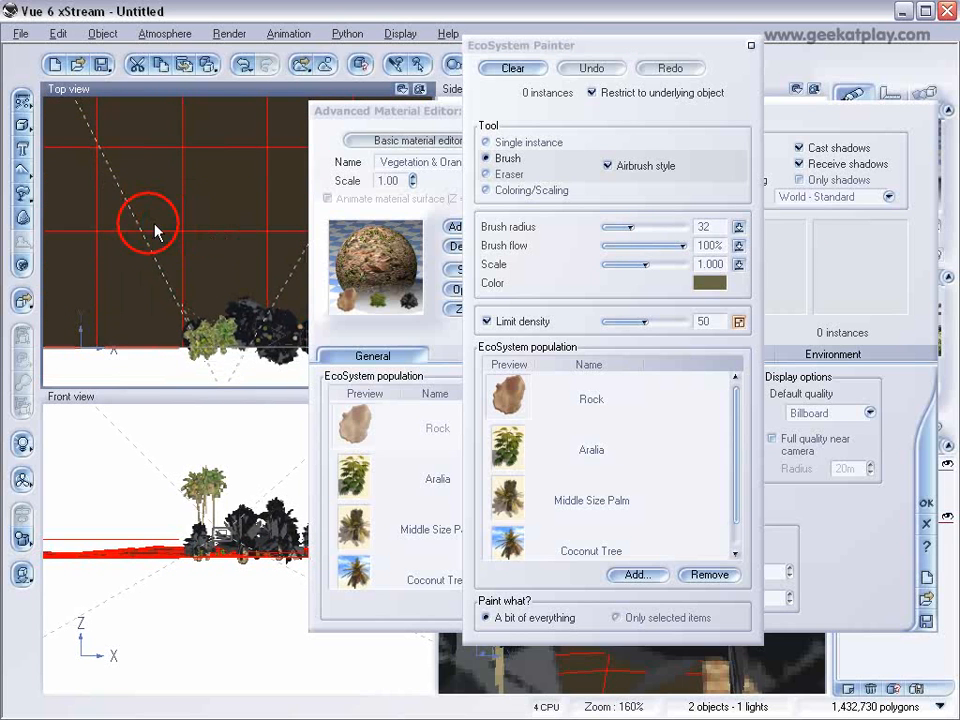
# Paint a bit of everything densely across the terrain behind the front row of plants, accept the material and render the main camera view.
pyautogui.moveTo(130, 210)
pyautogui.mouseDown()
pyautogui.moveTo(180, 172)
pyautogui.moveTo(253, 208)
pyautogui.moveTo(138, 206)
pyautogui.moveTo(282, 208)
pyautogui.moveTo(64, 141)
pyautogui.moveTo(133, 167)
pyautogui.moveTo(111, 182)
pyautogui.moveTo(261, 189)
pyautogui.moveTo(81, 189)
pyautogui.moveTo(105, 171)
pyautogui.moveTo(243, 203)
pyautogui.moveTo(107, 171)
pyautogui.moveTo(221, 186)
pyautogui.moveTo(95, 180)
pyautogui.moveTo(236, 182)
pyautogui.moveTo(111, 167)
pyautogui.moveTo(176, 165)
pyautogui.moveTo(241, 178)
pyautogui.moveTo(139, 189)
pyautogui.moveTo(257, 206)
pyautogui.moveTo(237, 241)
pyautogui.mouseUp()
pyautogui.scroll(-5, 203, 189)
pyautogui.scroll(1, 265, 222)
pyautogui.scroll(-2, 150, 203)
pyautogui.scroll(1, 204, 233)
pyautogui.moveTo(161, 219); pyautogui.dragTo(114, 213)
pyautogui.moveTo(103, 162)
pyautogui.mouseDown()
pyautogui.moveTo(118, 178)
pyautogui.moveTo(165, 172)
pyautogui.moveTo(152, 190)
pyautogui.moveTo(112, 193)
pyautogui.moveTo(189, 171)
pyautogui.moveTo(193, 189)
pyautogui.moveTo(120, 150)
pyautogui.moveTo(185, 150)
pyautogui.moveTo(150, 140)
pyautogui.moveTo(108, 182)
pyautogui.mouseUp()
pyautogui.moveTo(229, 139); pyautogui.dragTo(262, 237)
pyautogui.click(751, 47)
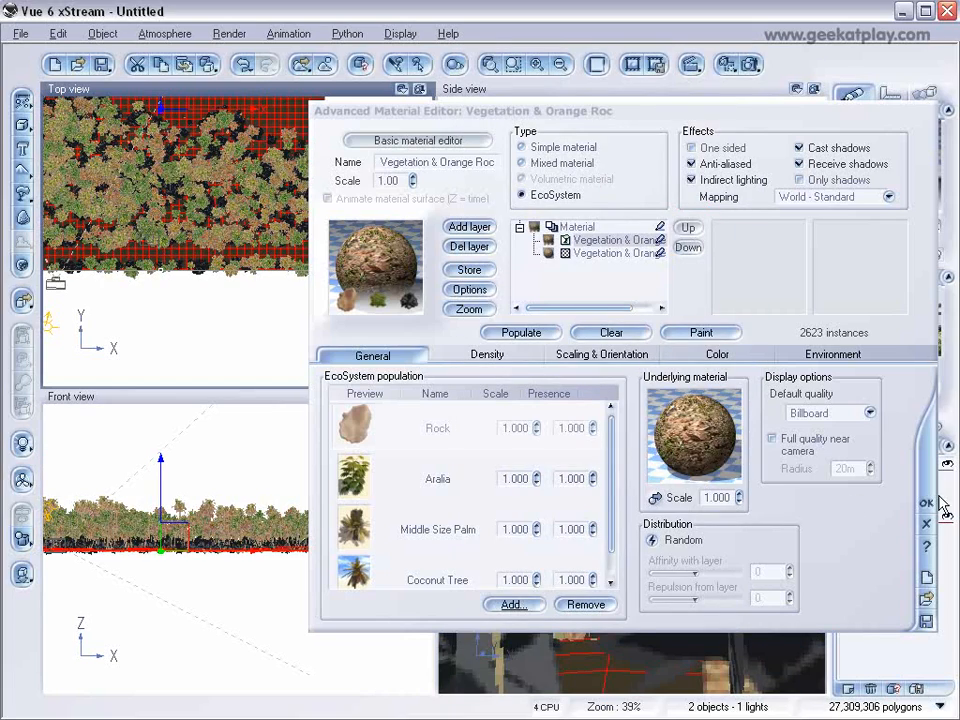
pyautogui.click(927, 503)
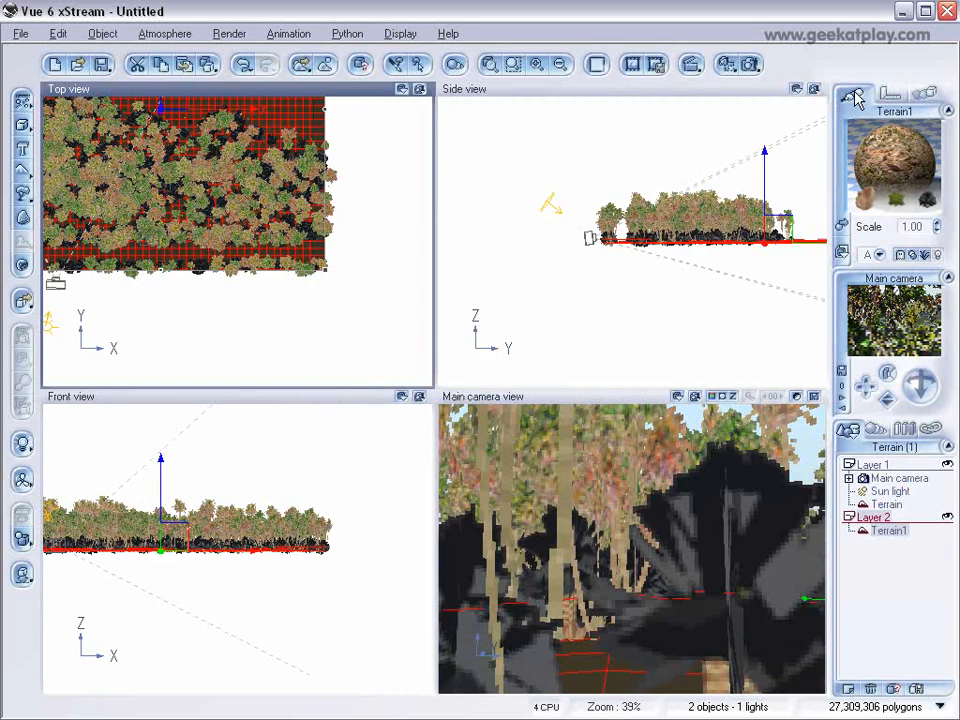
pyautogui.click(752, 63)
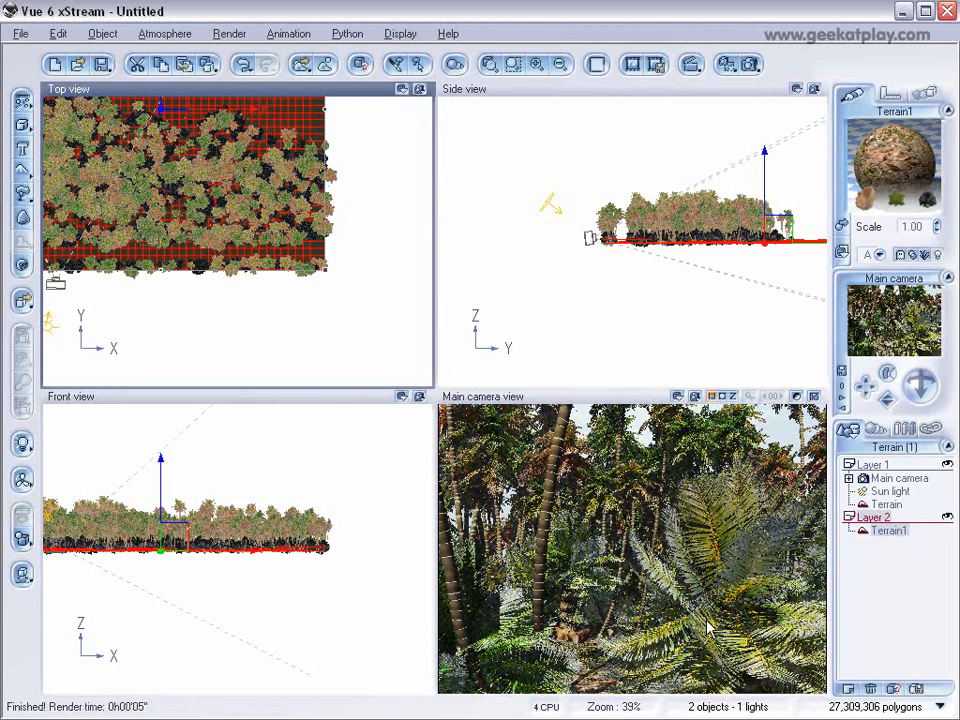
# Hide Terrain1 from rendering and render the main camera view again.
pyautogui.rightClick(898, 538)
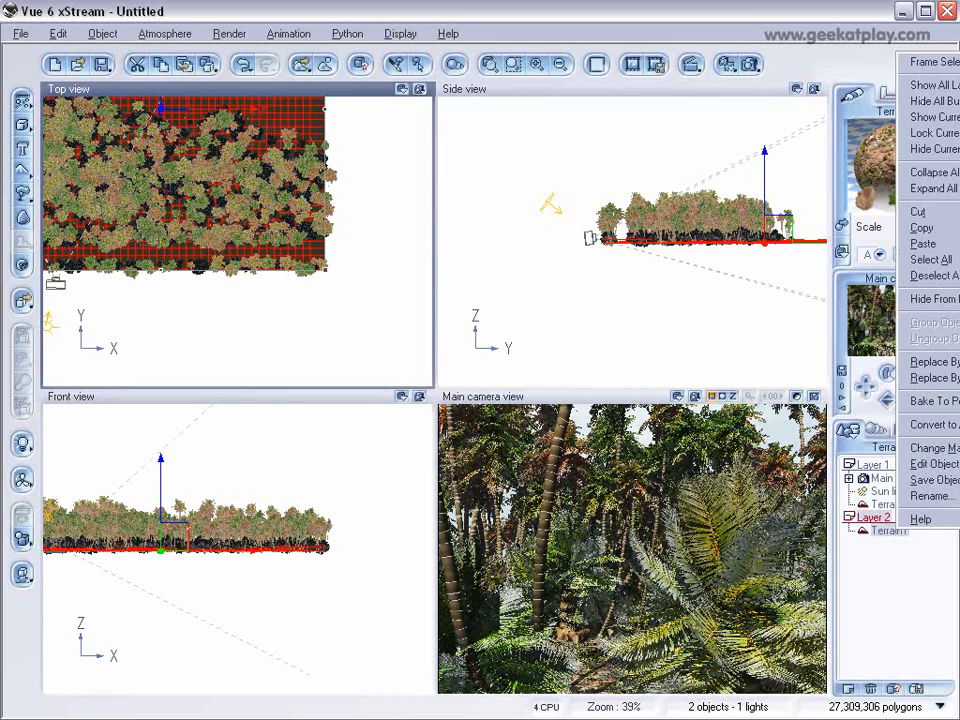
pyautogui.click(930, 298)
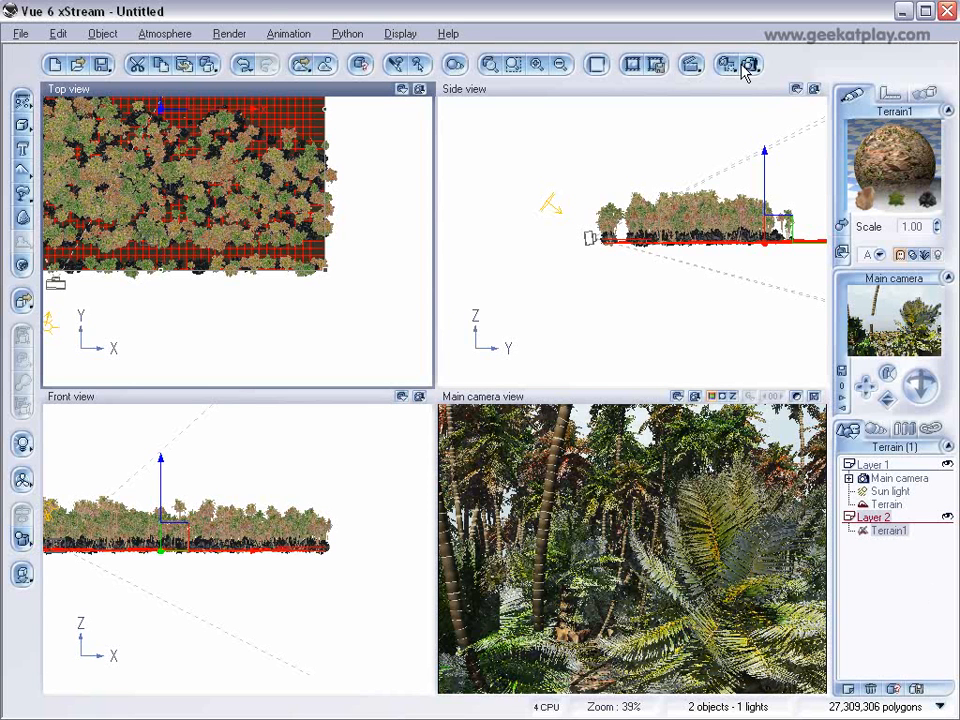
pyautogui.click(693, 66)
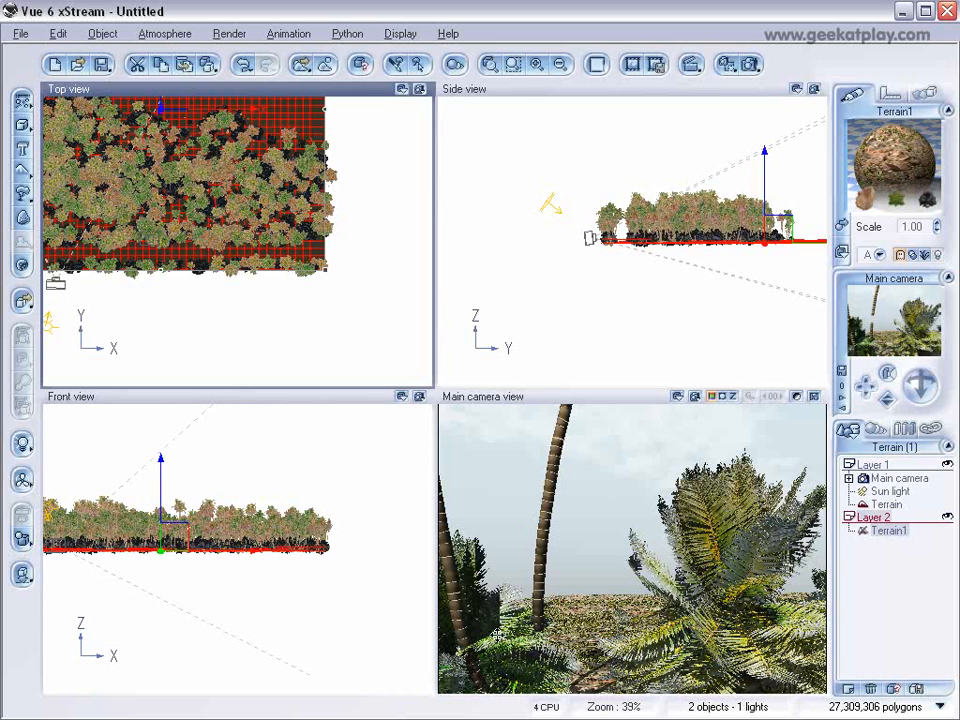
# Select the Terrain in Layer 1 and hide Layer 2.
pyautogui.moveTo(211, 298); pyautogui.dragTo(294, 311, button='right')
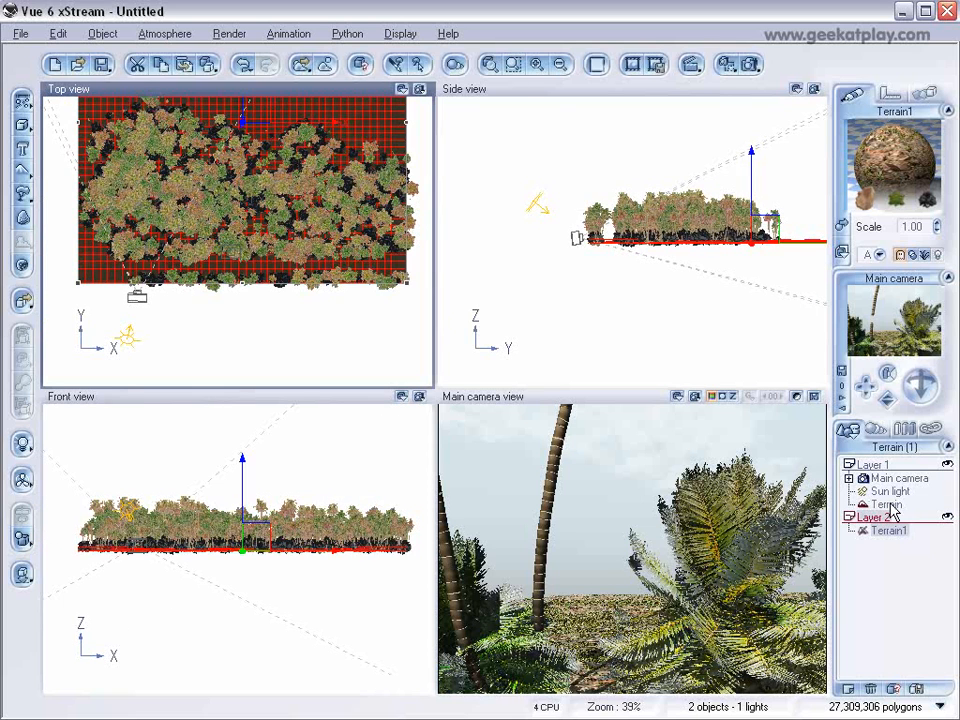
pyautogui.click(890, 505)
pyautogui.moveTo(357, 225); pyautogui.dragTo(351, 343, button='right')
pyautogui.moveTo(268, 324); pyautogui.dragTo(302, 281, button='right')
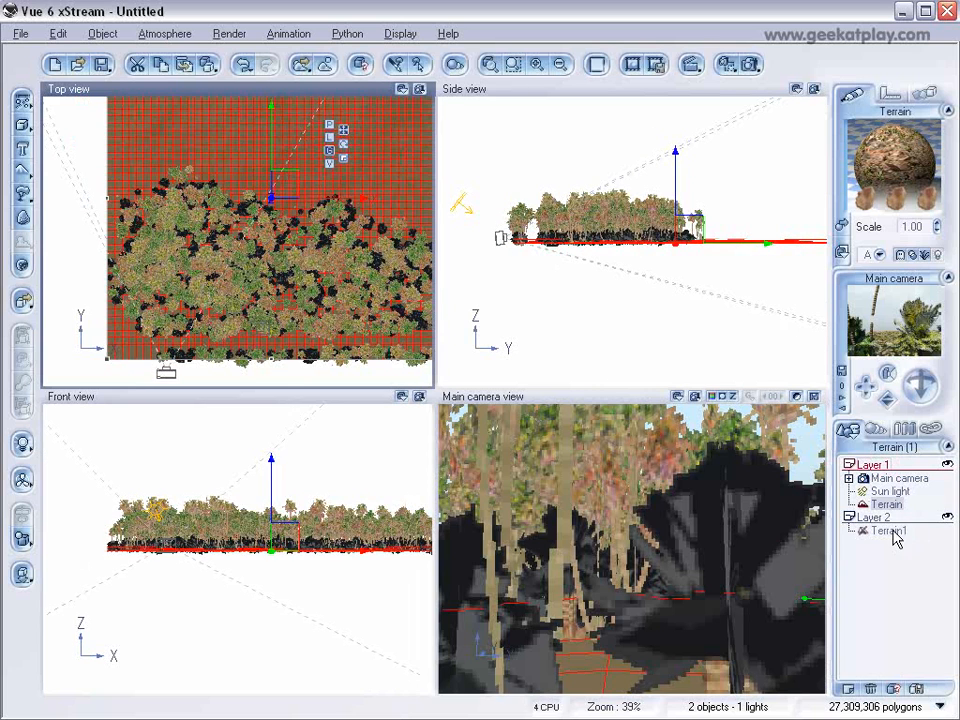
pyautogui.click(947, 517)
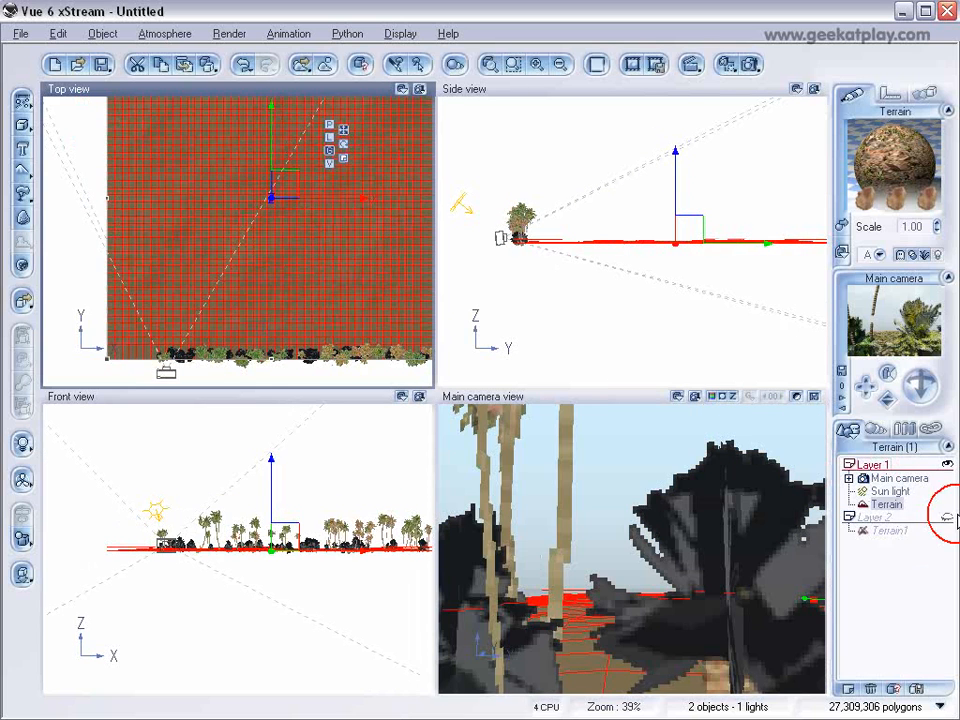
pyautogui.scroll(-2, 312, 260)
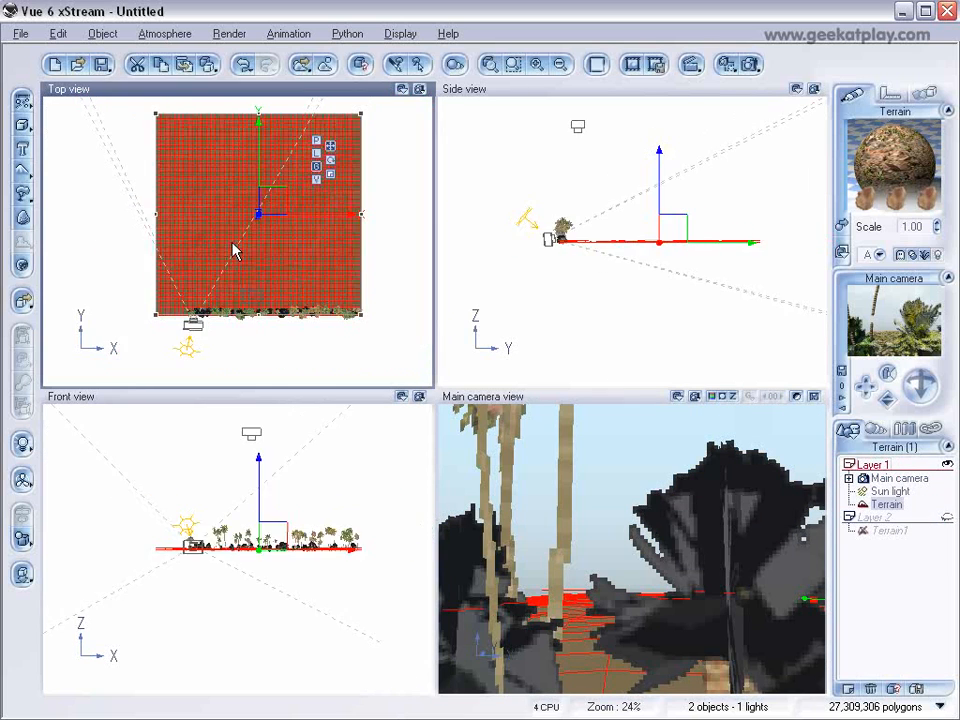
# Add a cube and stretch it along X in the top view until it extends beyond both sides of the terrain.
pyautogui.click(22, 127)
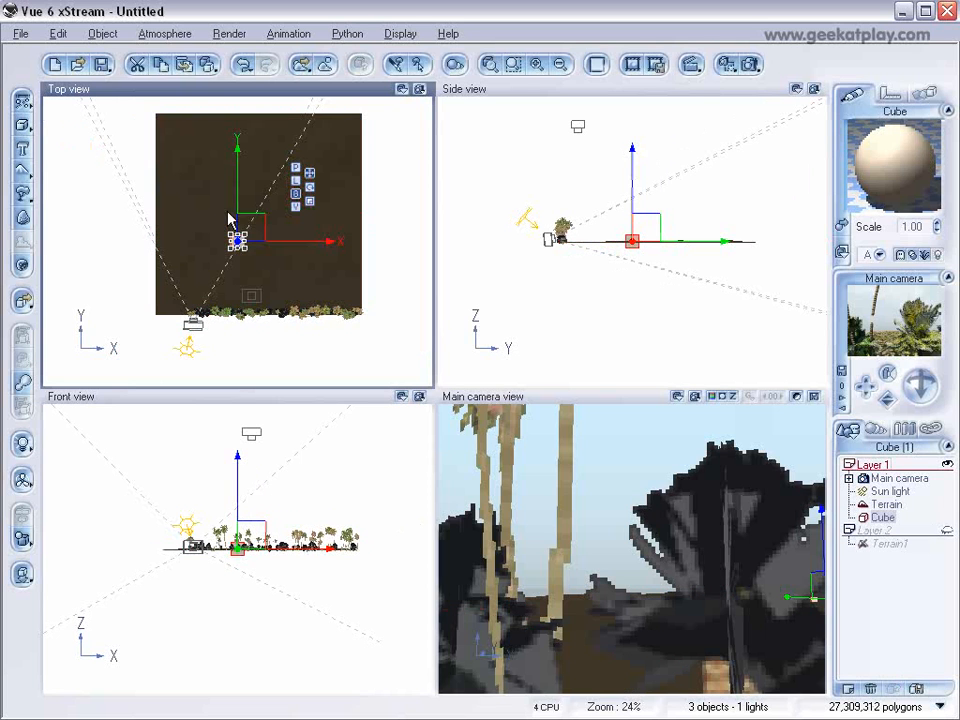
pyautogui.moveTo(249, 241); pyautogui.dragTo(386, 241)
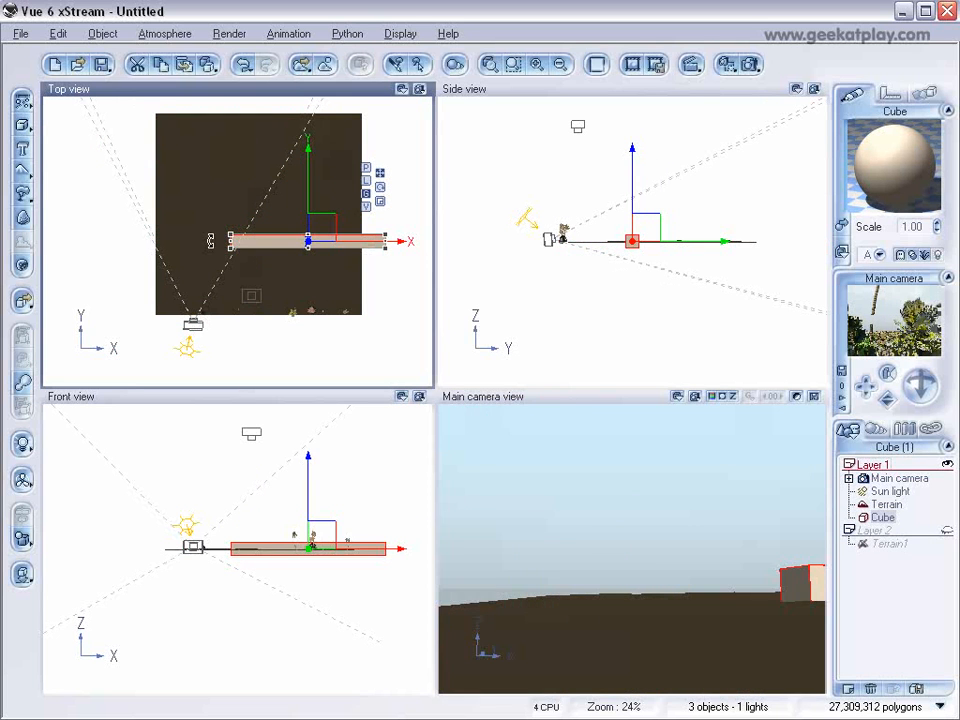
pyautogui.moveTo(231, 242); pyautogui.dragTo(128, 247)
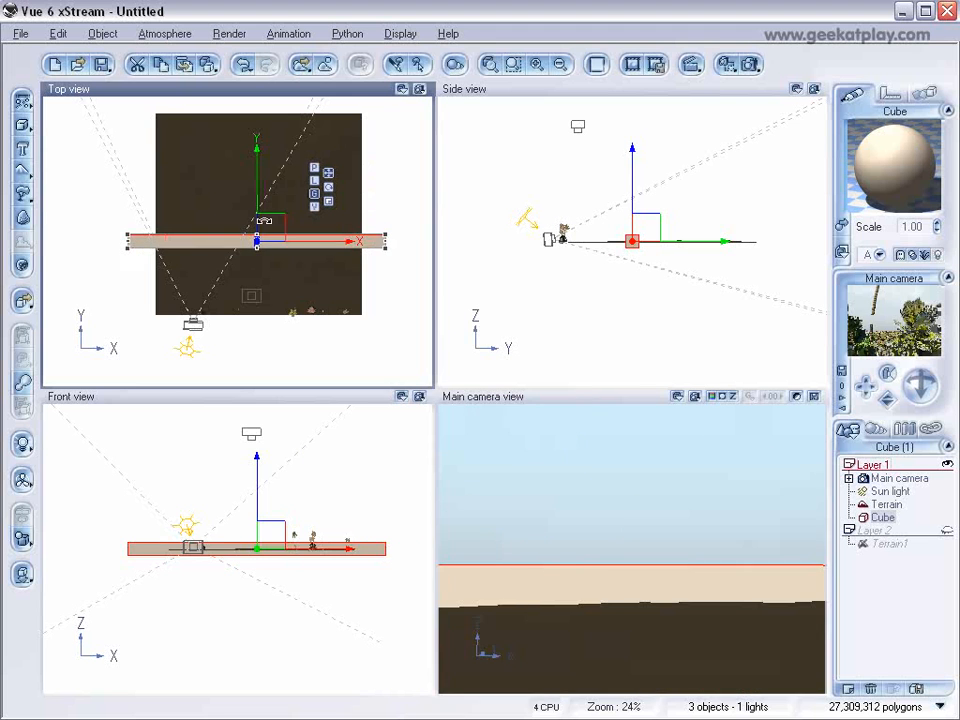
# Stretch the cube along Y until it extends past the terrain's back edge, then raise its top in the side view.
pyautogui.moveTo(257, 236); pyautogui.dragTo(248, 80)
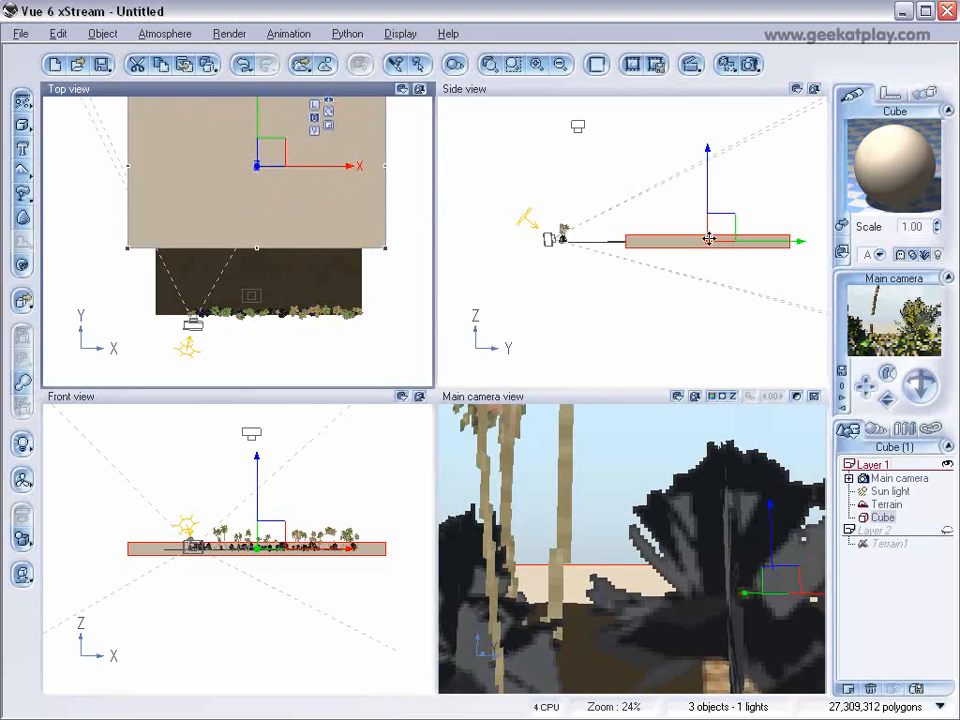
pyautogui.click(712, 236)
pyautogui.moveTo(707, 238); pyautogui.dragTo(708, 205)
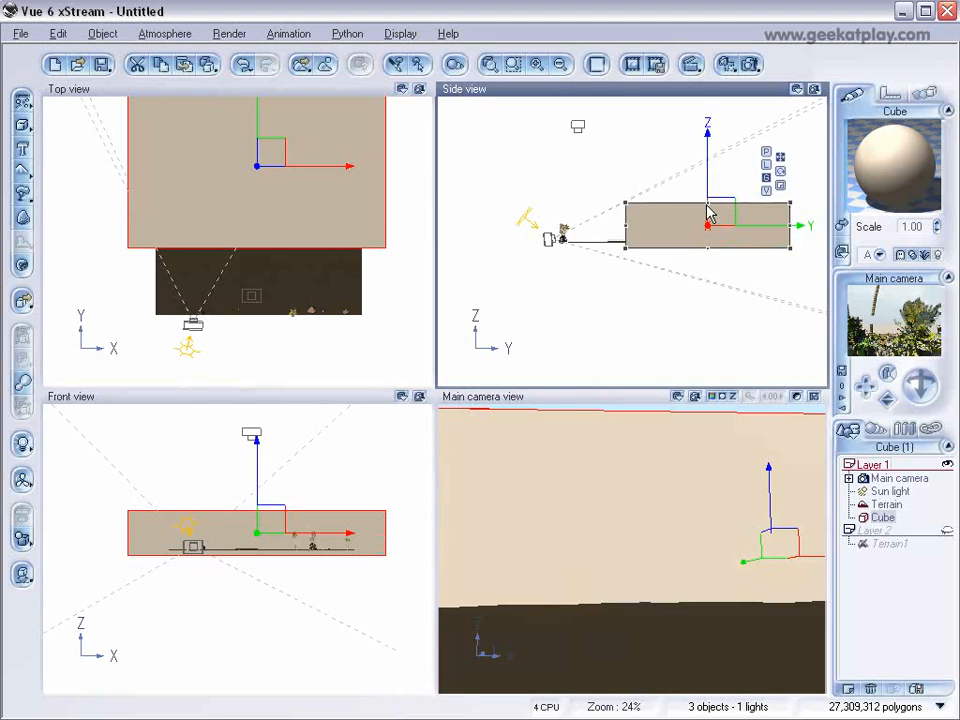
# Adjust the cube in the top view so its front edge sits just behind the front row of plants.
pyautogui.moveTo(288, 216); pyautogui.dragTo(313, 202, button='right')
pyautogui.moveTo(304, 145); pyautogui.dragTo(312, 196)
pyautogui.scroll(3, 308, 240)
pyautogui.scroll(2, 308, 240)
pyautogui.moveTo(291, 258); pyautogui.dragTo(149, 75, button='right')
pyautogui.moveTo(242, 180); pyautogui.dragTo(254, 224)
pyautogui.moveTo(254, 228); pyautogui.dragTo(322, 210, button='right')
pyautogui.moveTo(331, 177); pyautogui.dragTo(331, 181)
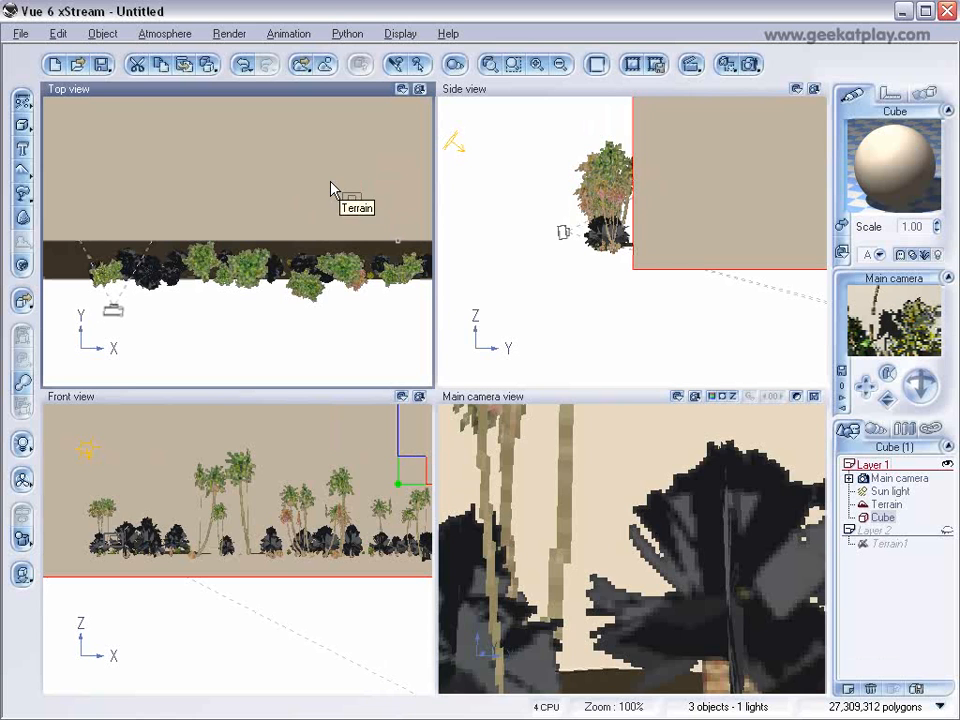
# Subtract the cube from the Terrain in Layer 1 with a Boolean difference.
pyautogui.click(890, 505)
pyautogui.keyDown('ctrl'); pyautogui.click(884, 518); pyautogui.keyUp('ctrl')
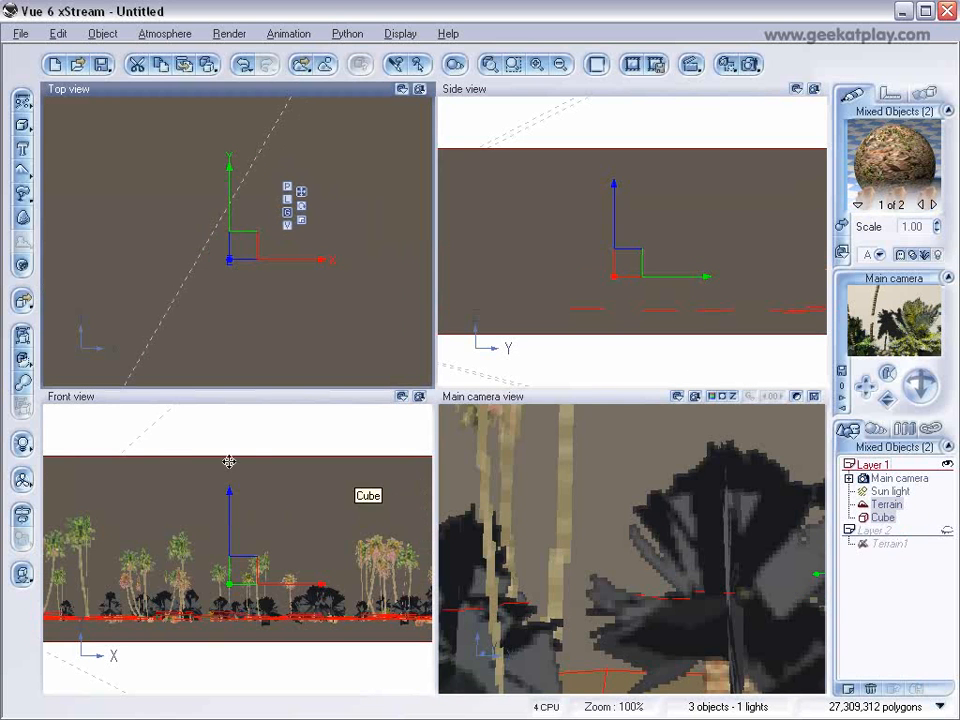
pyautogui.click(22, 360)
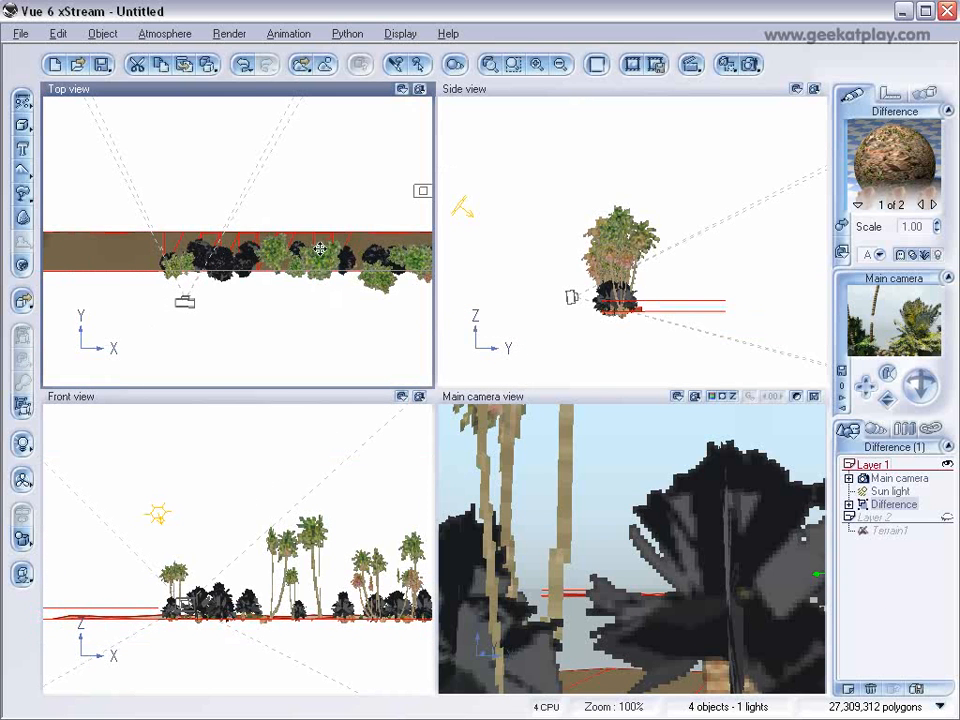
# Extend the front edge of the Difference's Cube closer to the row of plants and render the main camera view.
pyautogui.click(849, 505)
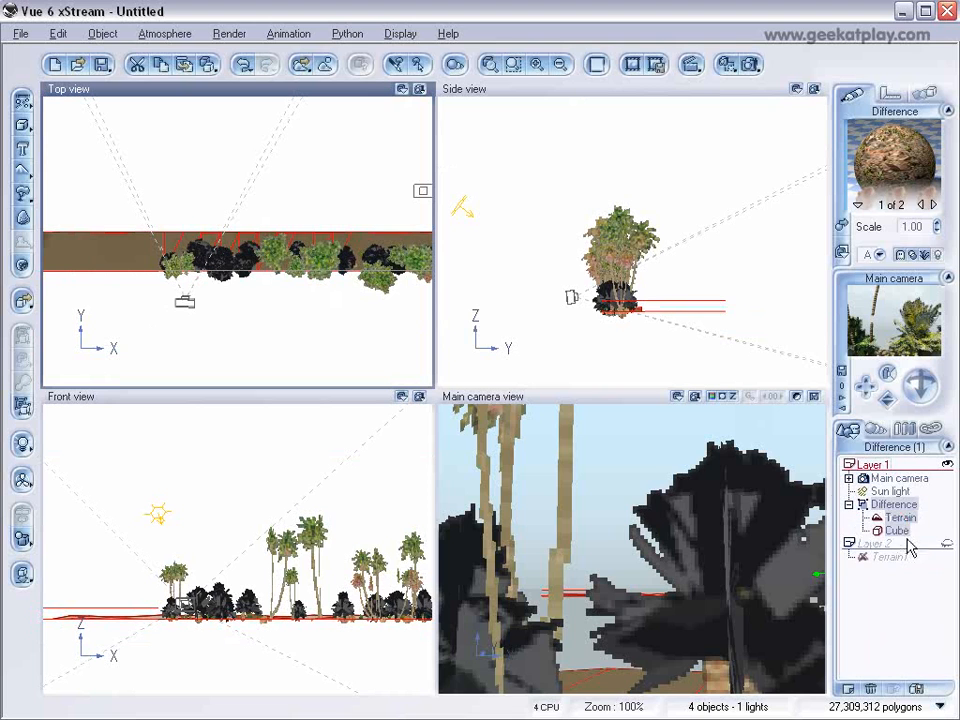
pyautogui.click(895, 531)
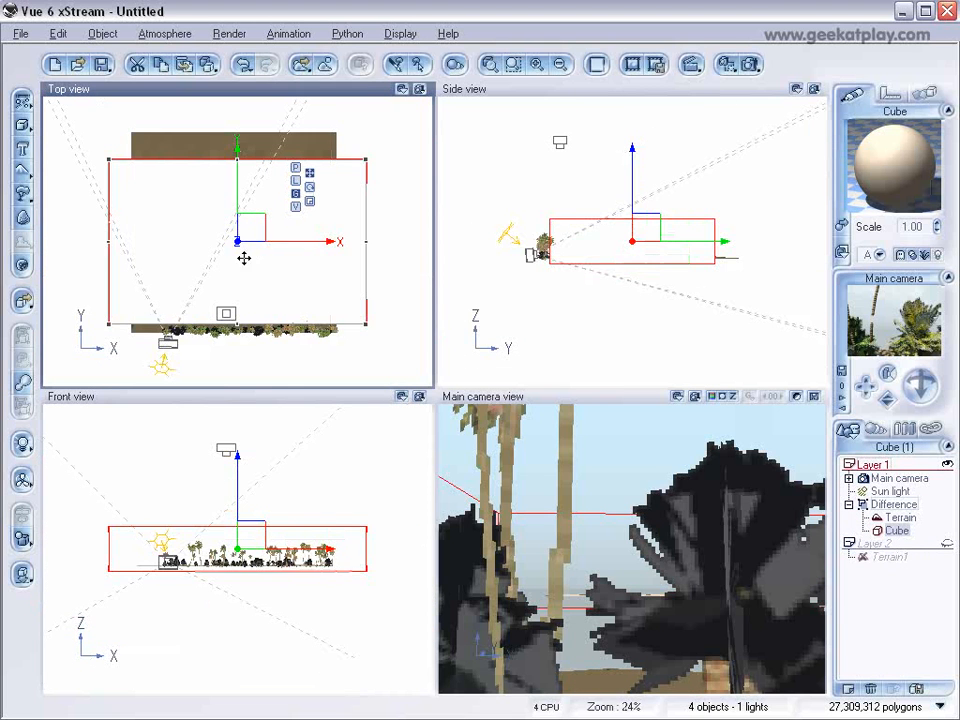
pyautogui.scroll(-3, 246, 258)
pyautogui.scroll(4, 240, 259)
pyautogui.moveTo(257, 295); pyautogui.dragTo(197, 278, button='right')
pyautogui.scroll(2, 296, 193)
pyautogui.moveTo(275, 174); pyautogui.dragTo(277, 195)
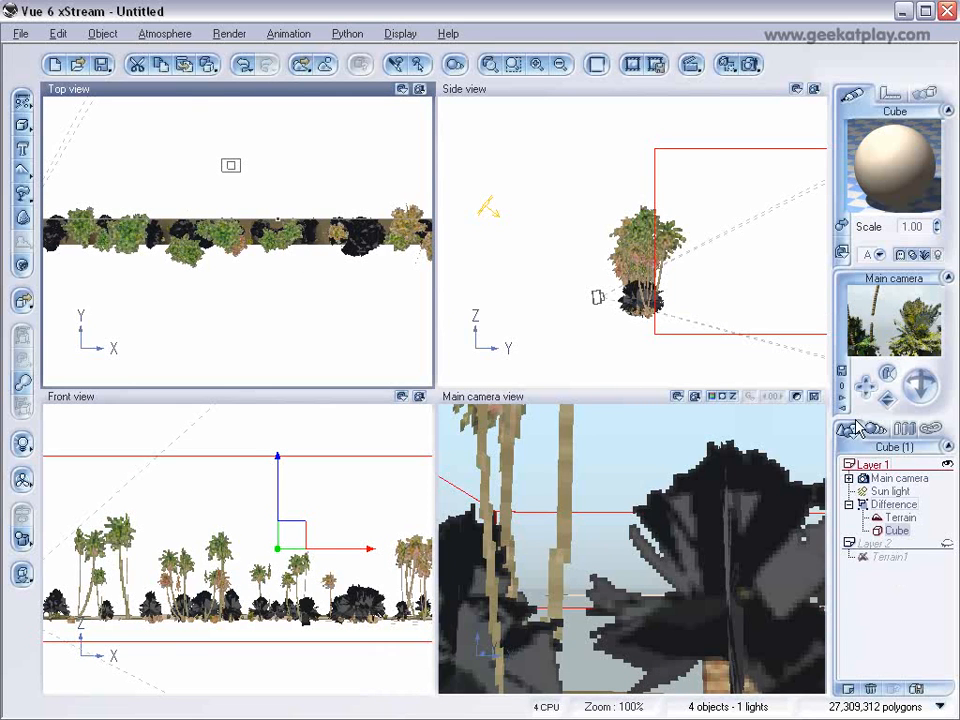
pyautogui.click(750, 64)
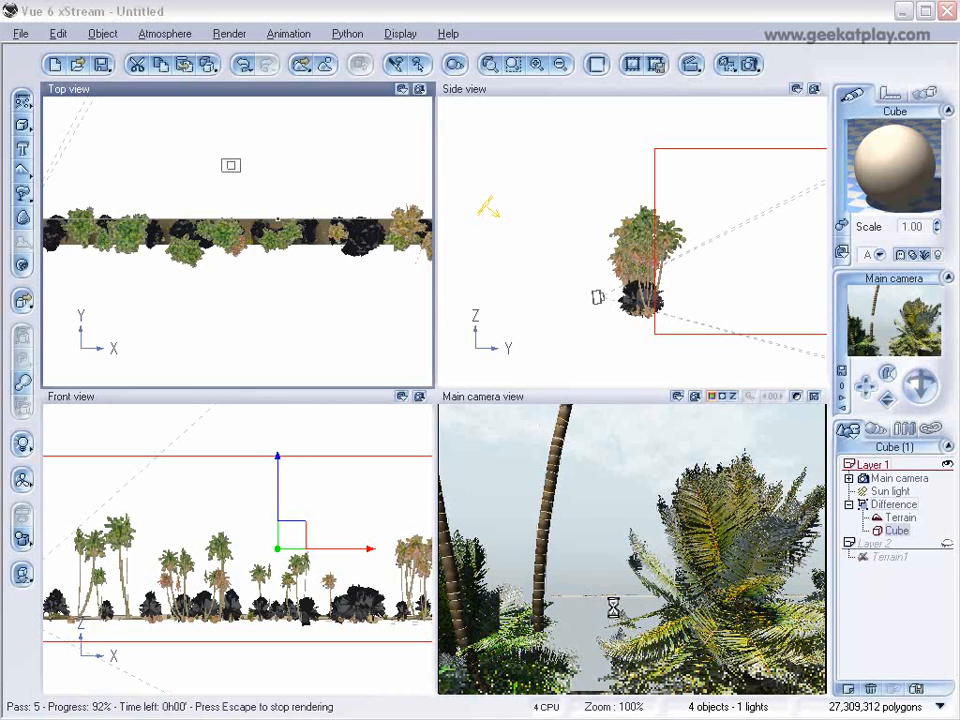
# Reselect the Cube inside the Difference and stretch its back edge beyond the far edge of the terrain.
pyautogui.click(271, 268)
pyautogui.scroll(-6, 273, 268)
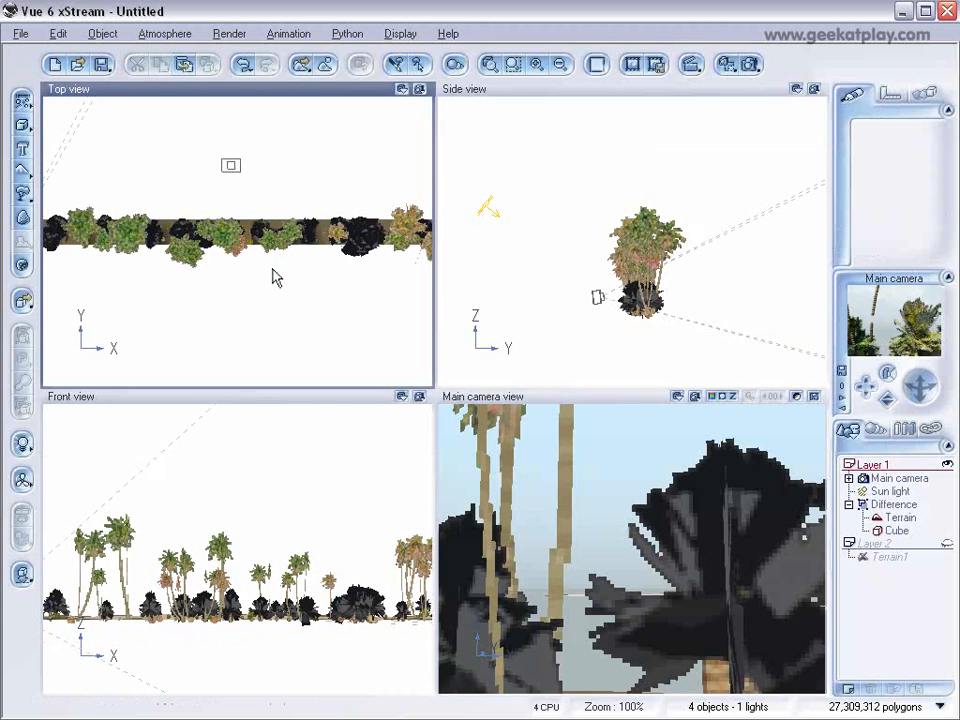
pyautogui.moveTo(273, 268); pyautogui.dragTo(275, 300, button='right')
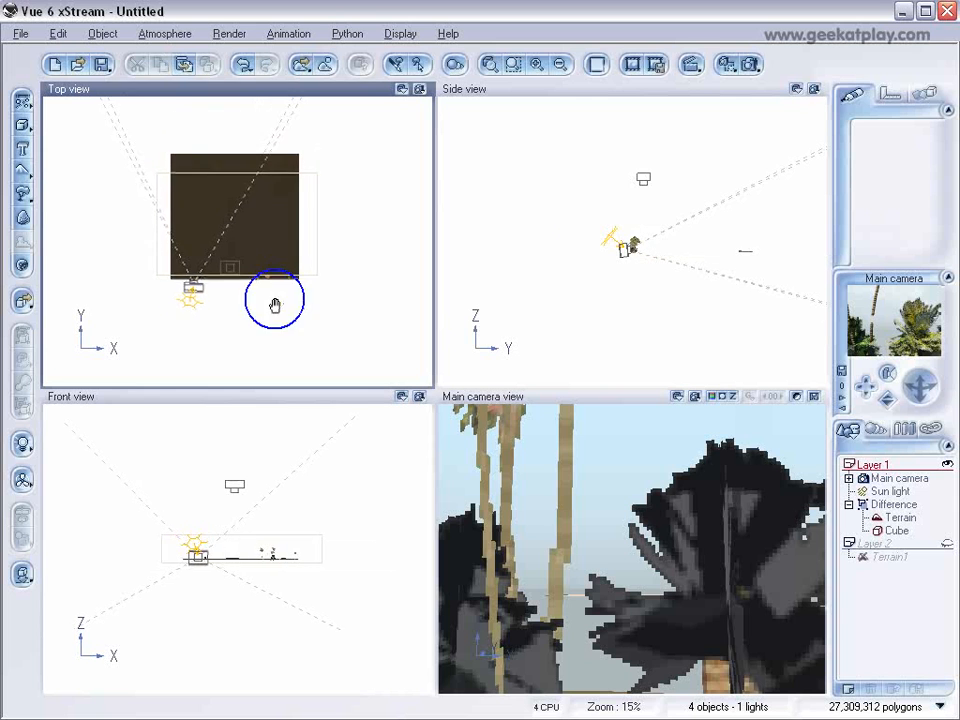
pyautogui.click(896, 530)
pyautogui.moveTo(240, 197); pyautogui.dragTo(242, 148)
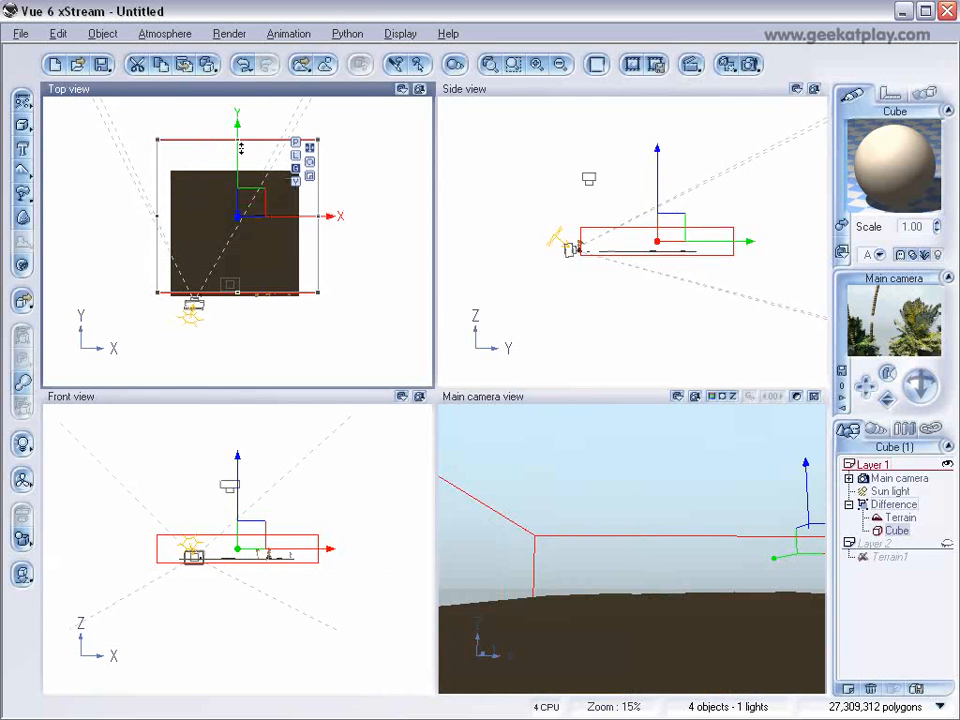
# Select and collapse the Difference object, then render the main camera view.
pyautogui.click(890, 505)
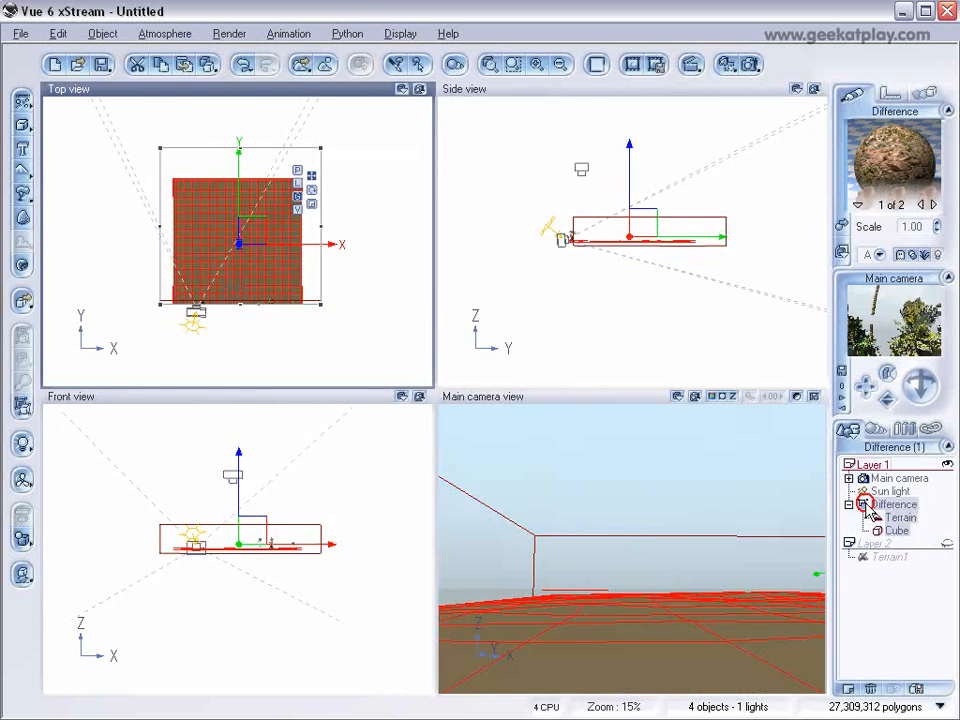
pyautogui.click(849, 504)
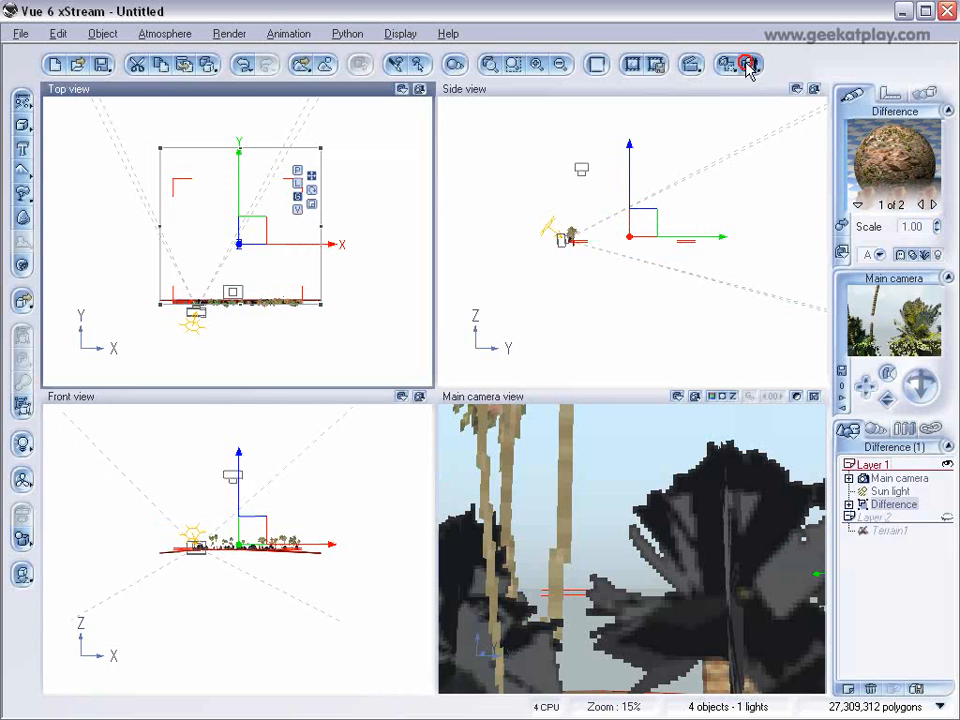
pyautogui.click(748, 64)
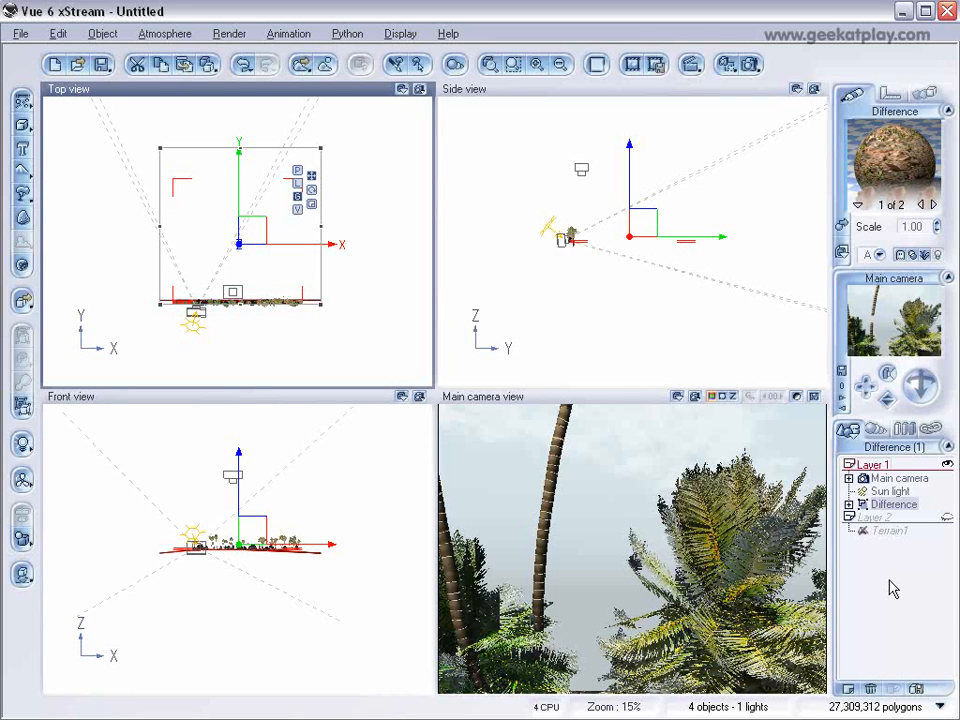
# Select the Main camera, display the animation timeline and dismiss the Animation Setup Wizard.
pyautogui.click(897, 478)
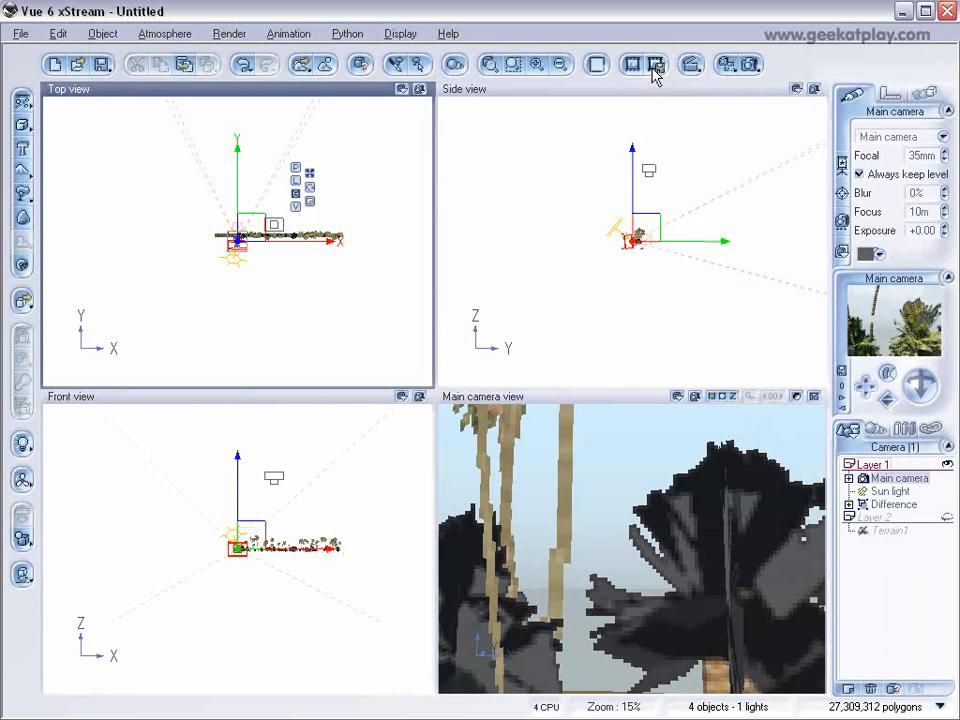
pyautogui.click(695, 63)
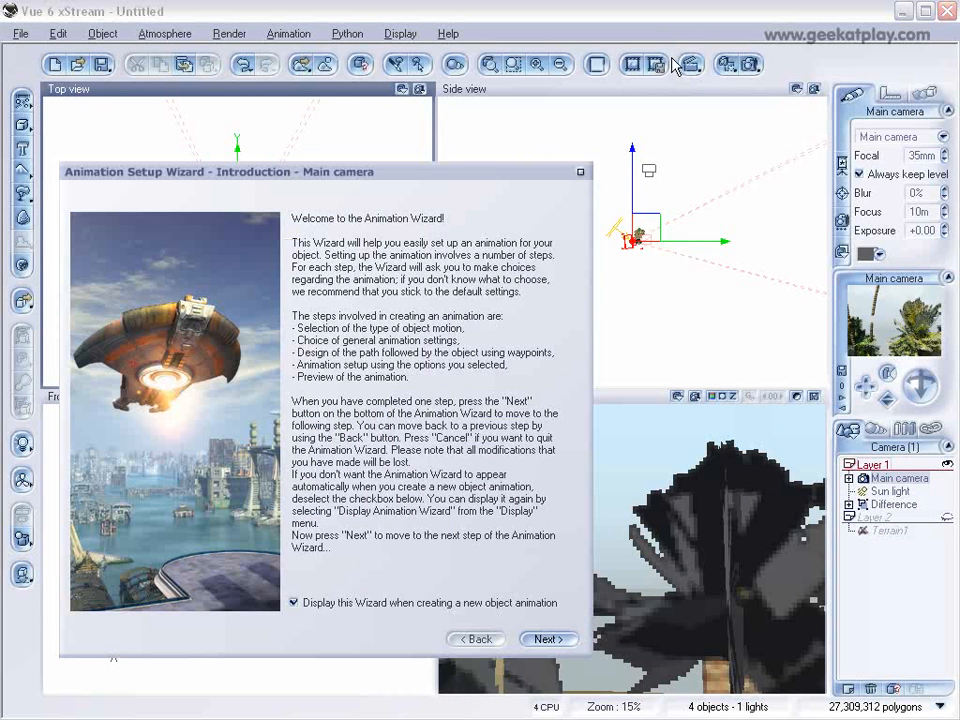
pyautogui.moveTo(447, 164); pyautogui.dragTo(541, 162)
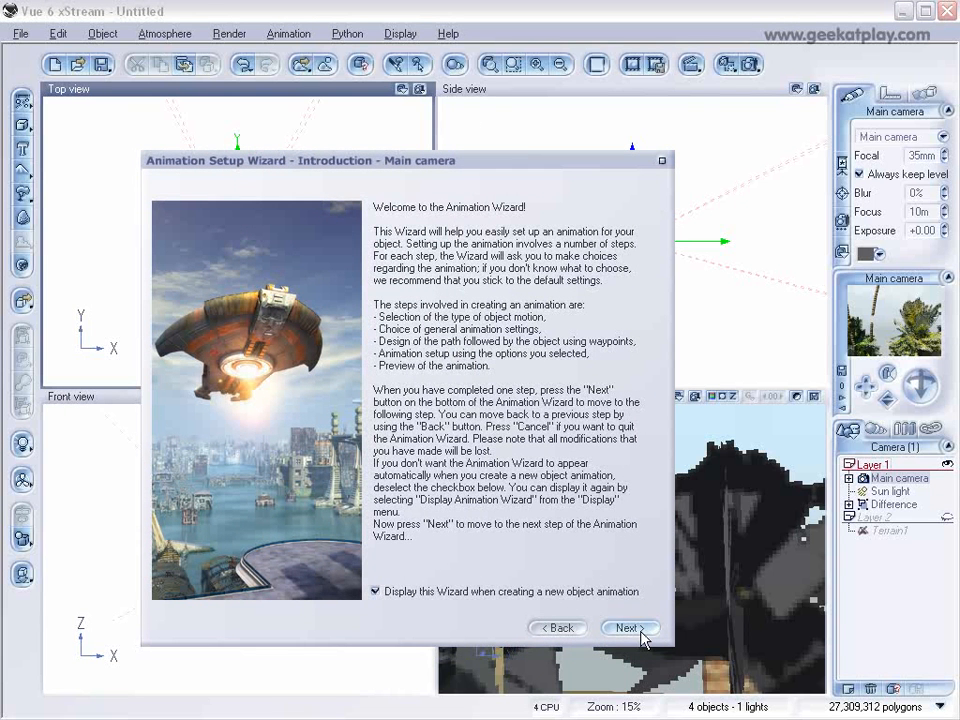
pyautogui.click(661, 161)
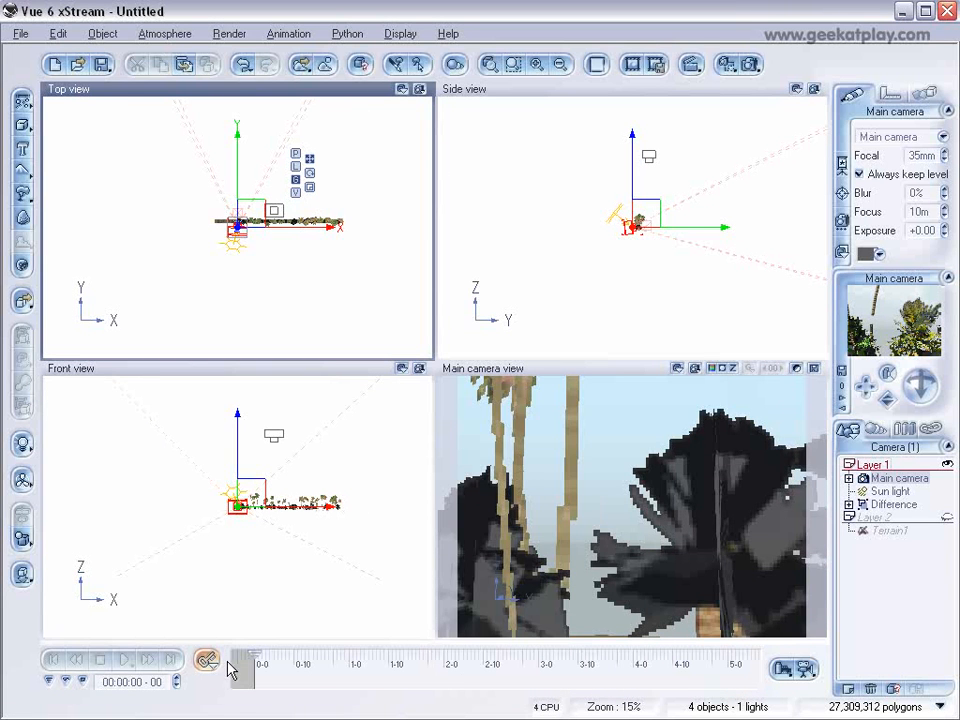
# Set the timeline to 5 seconds and move the camera along positive X, parallel to the row of plants.
pyautogui.click(205, 668)
pyautogui.click(290, 672)
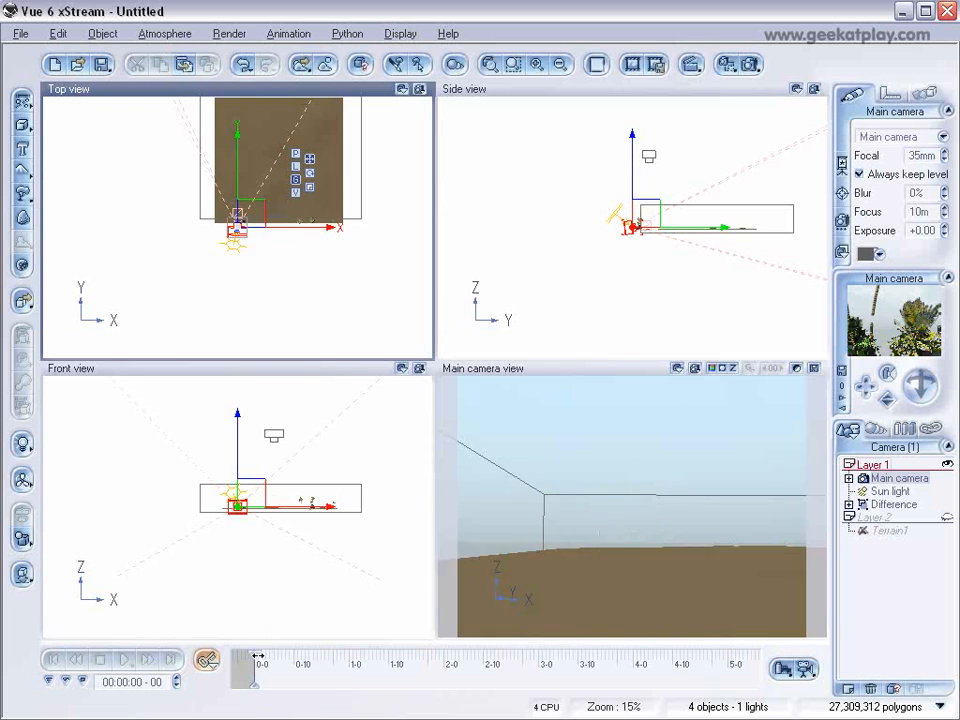
pyautogui.moveTo(256, 657); pyautogui.dragTo(589, 660)
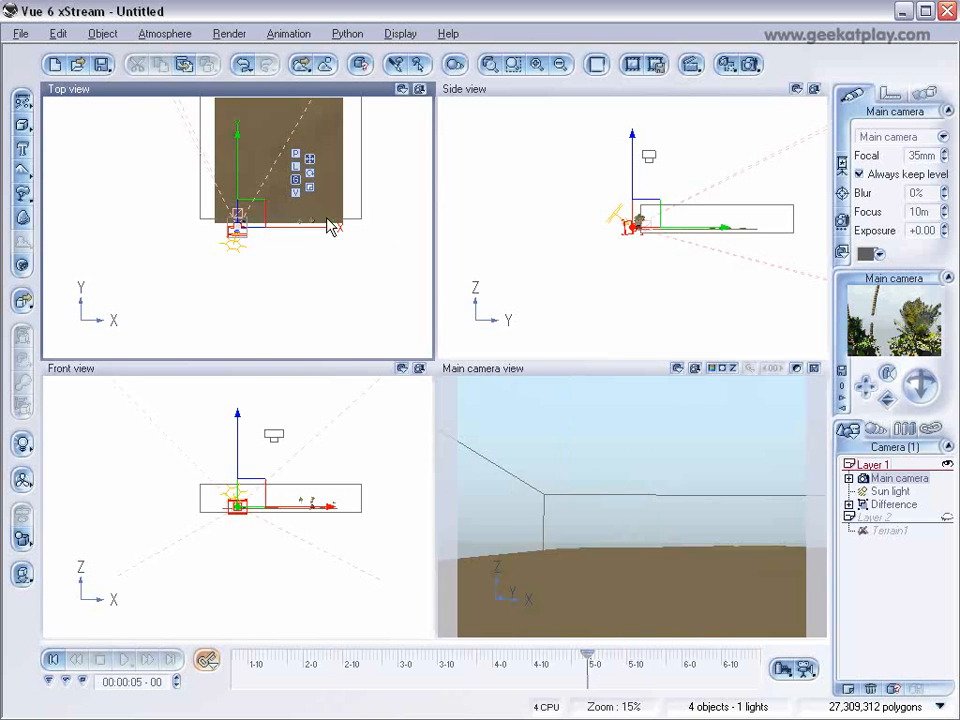
pyautogui.scroll(2, 284, 296)
pyautogui.moveTo(300, 286); pyautogui.dragTo(275, 305, button='right')
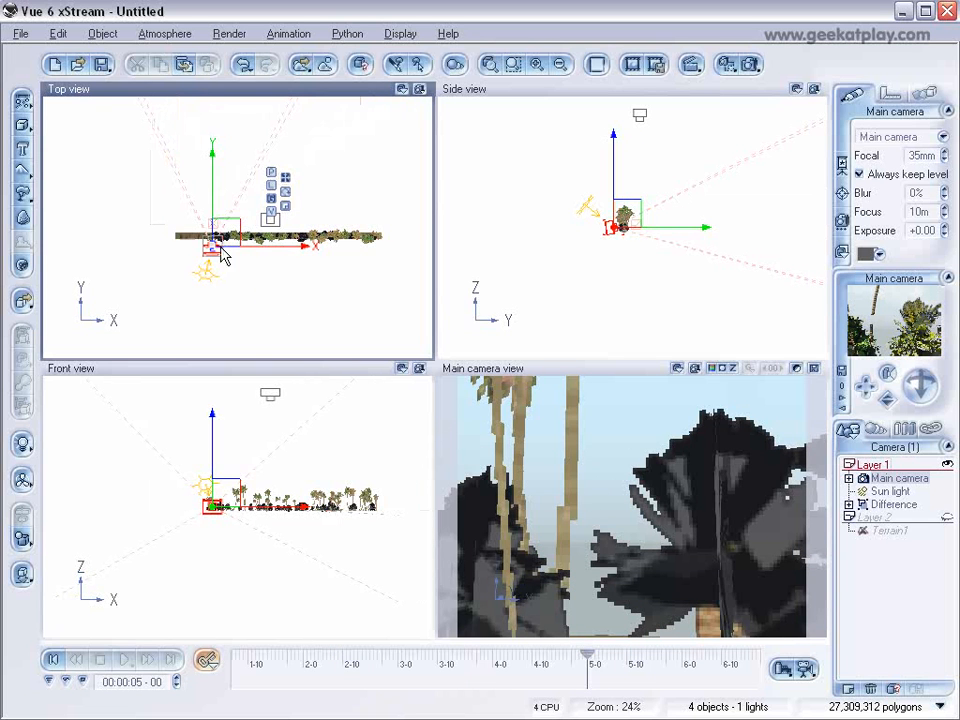
pyautogui.scroll(2, 332, 283)
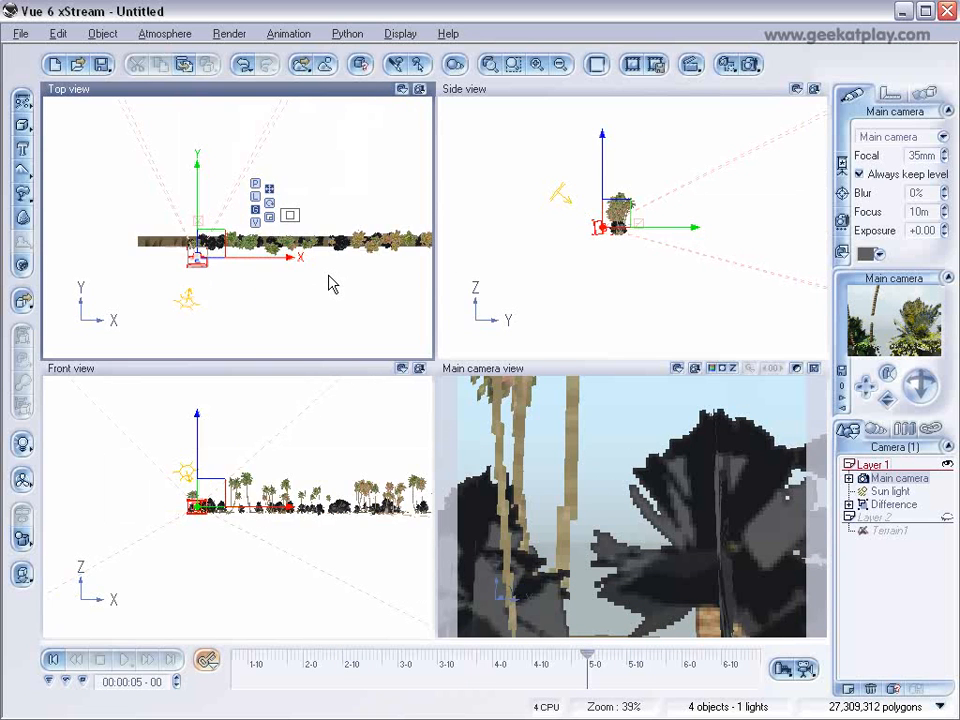
pyautogui.moveTo(251, 260); pyautogui.dragTo(388, 267)
pyautogui.moveTo(389, 291); pyautogui.dragTo(296, 280, button='right')
pyautogui.moveTo(295, 257); pyautogui.dragTo(343, 258)
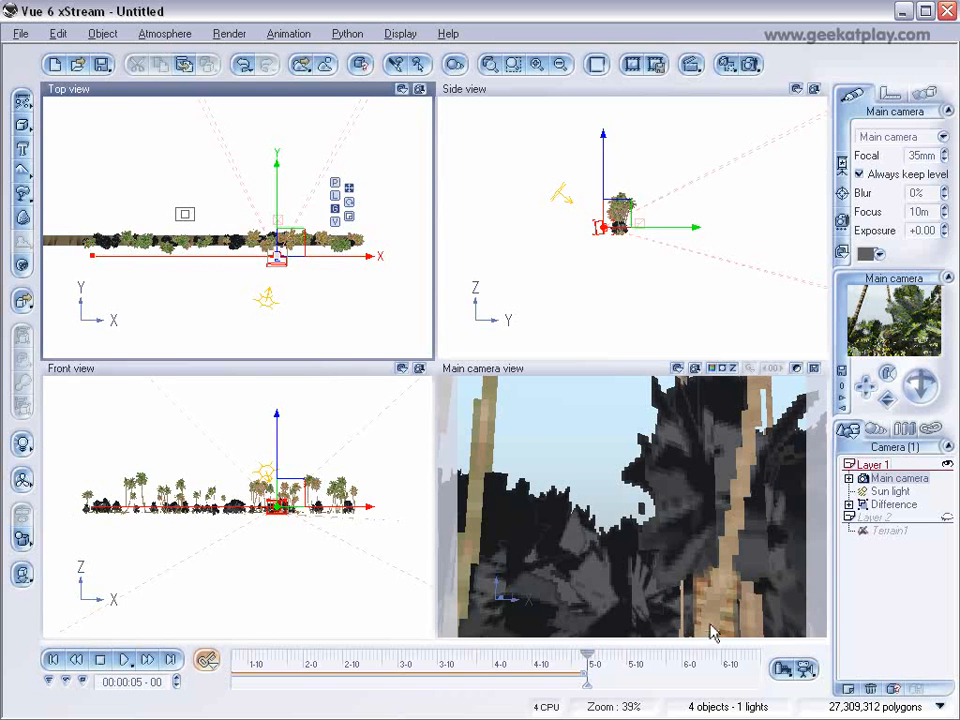
# Scrub back through the camera animation to check an intermediate position, then return to the first frame.
pyautogui.moveTo(588, 652); pyautogui.dragTo(346, 652)
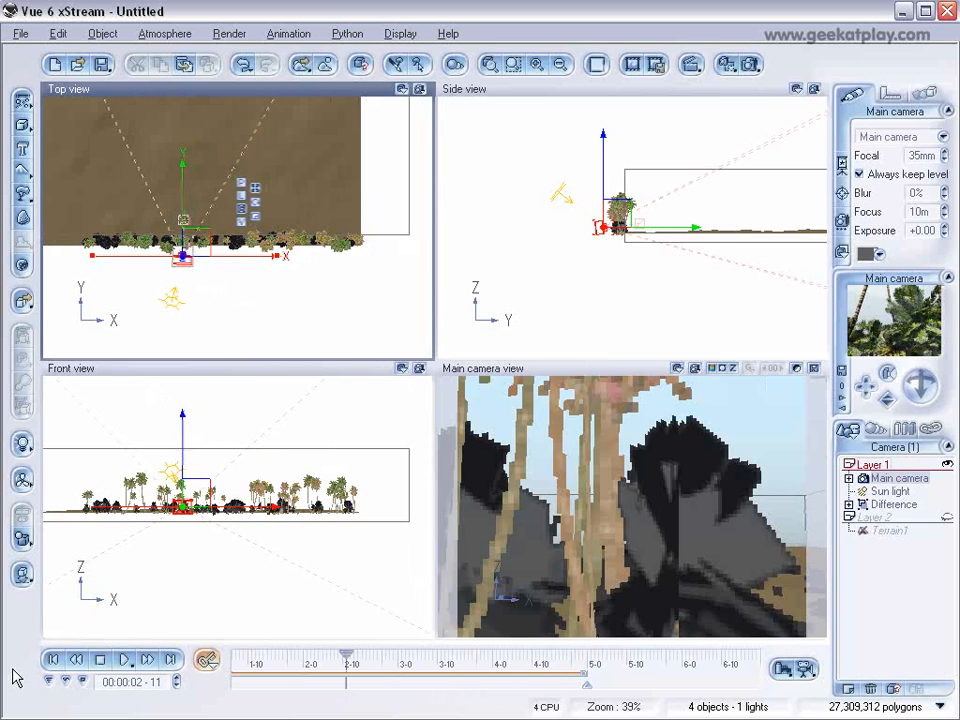
pyautogui.click(50, 658)
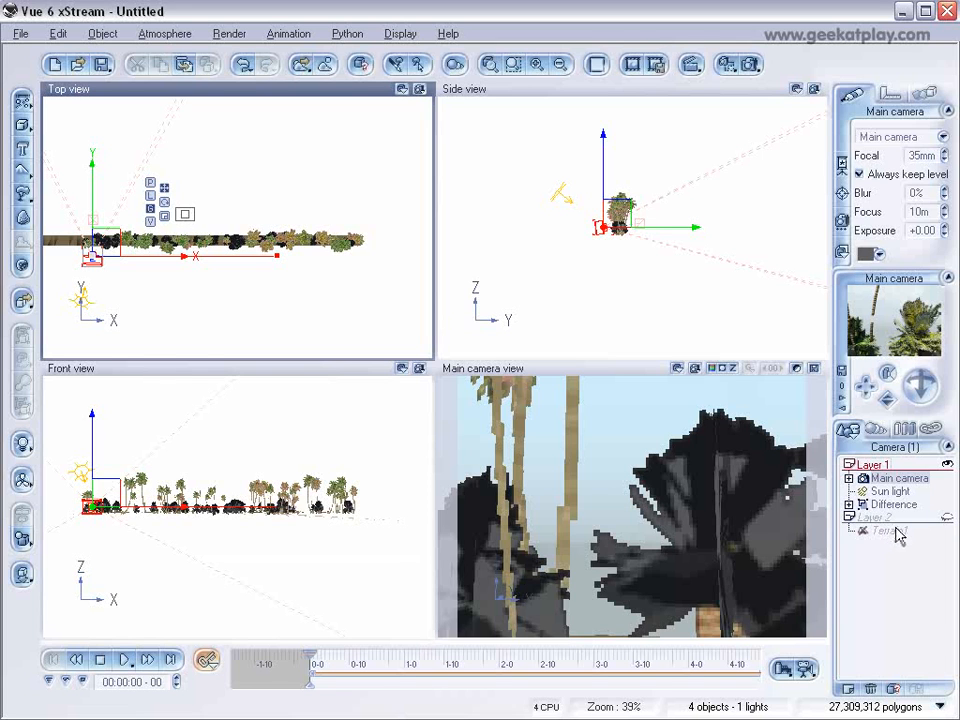
# Try the D1 NTSC pixel aspect ratio in the advanced animation options, then restore square pixels and accept.
pyautogui.click(807, 669)
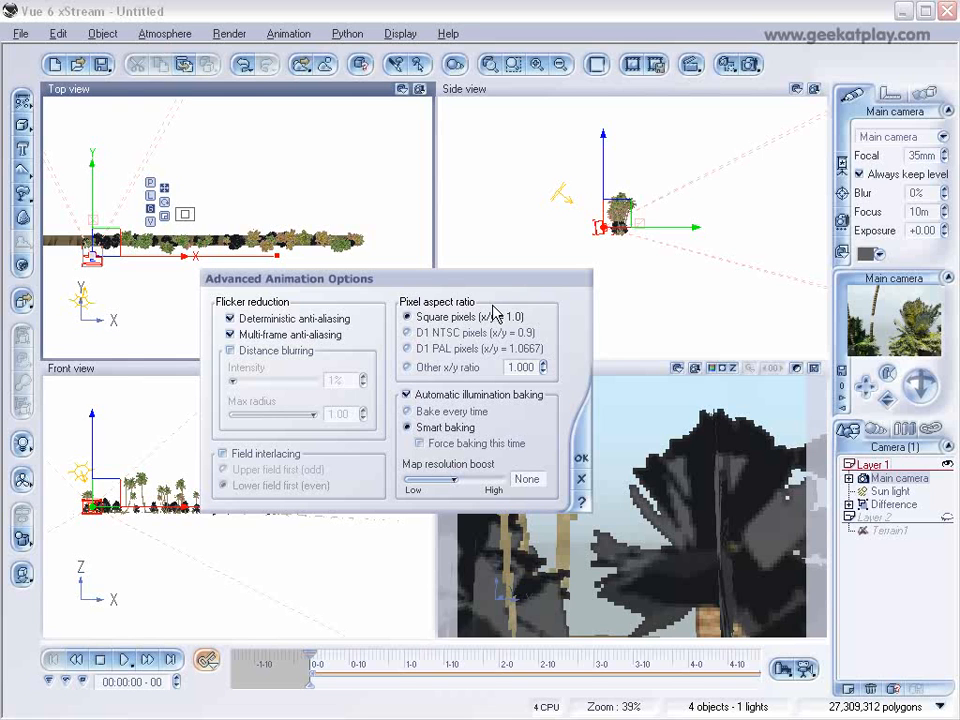
pyautogui.click(409, 332)
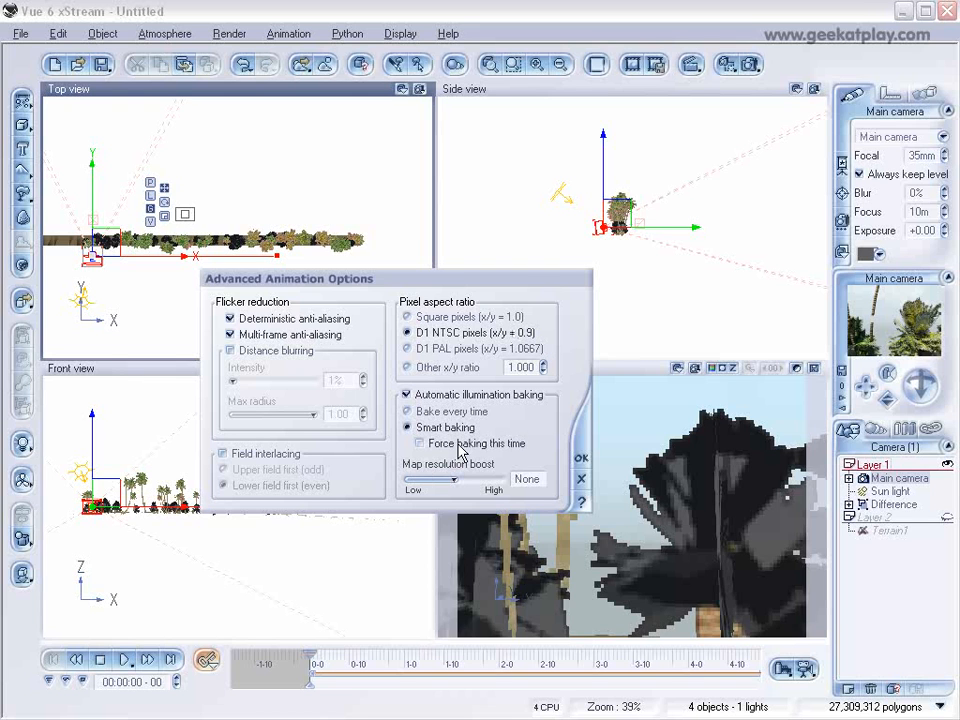
pyautogui.click(406, 317)
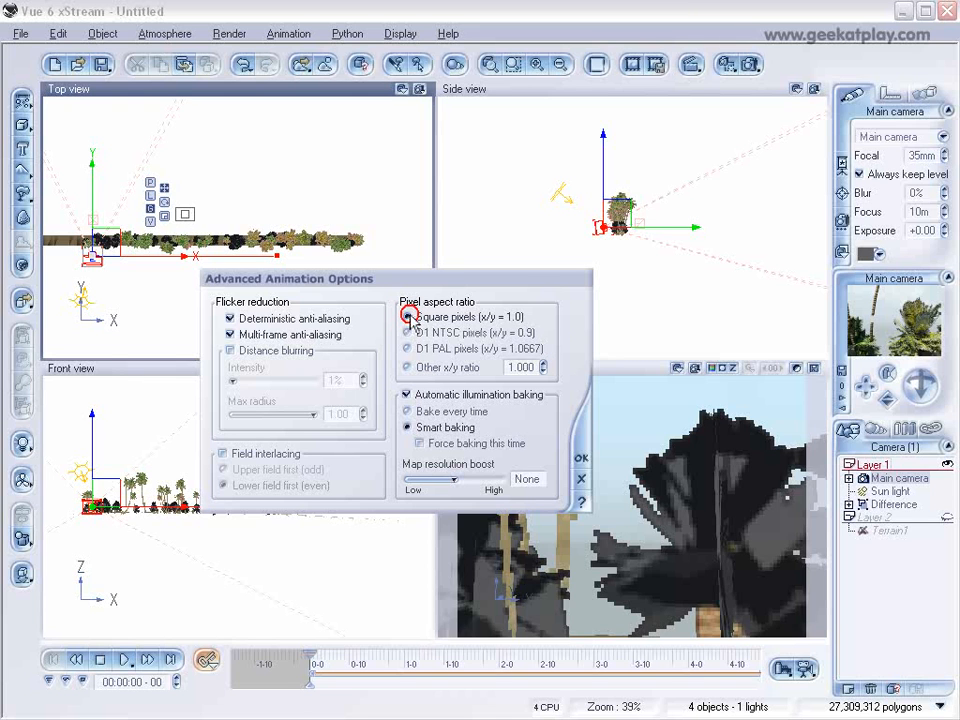
pyautogui.click(581, 461)
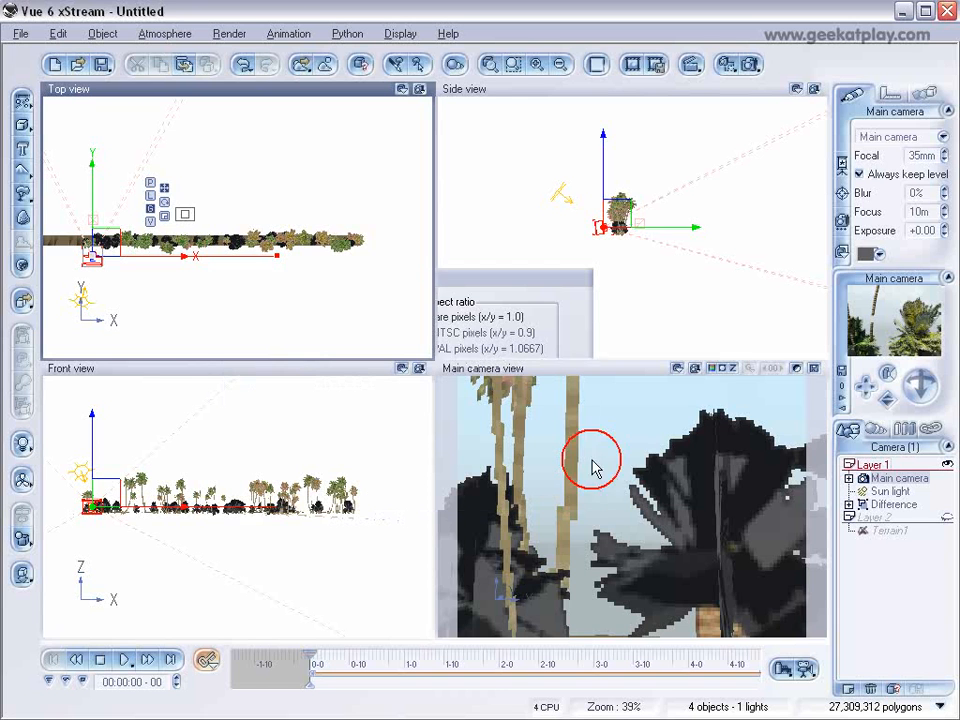
# Reopen the animation render options and set the preset render quality to Final.
pyautogui.click(806, 670)
pyautogui.moveTo(401, 105); pyautogui.dragTo(442, 116)
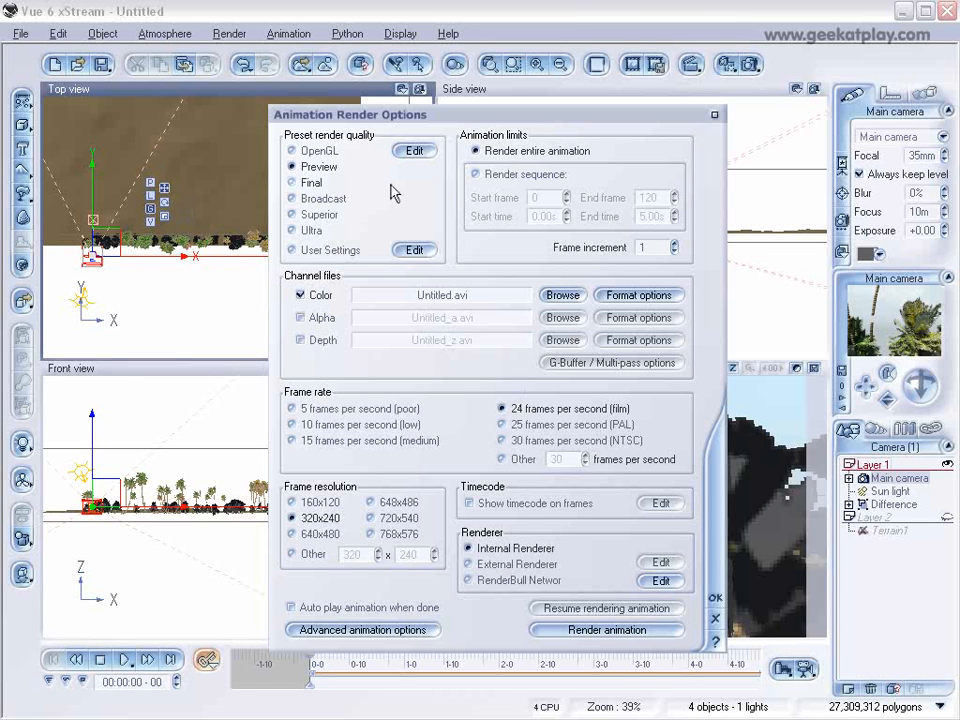
pyautogui.click(298, 182)
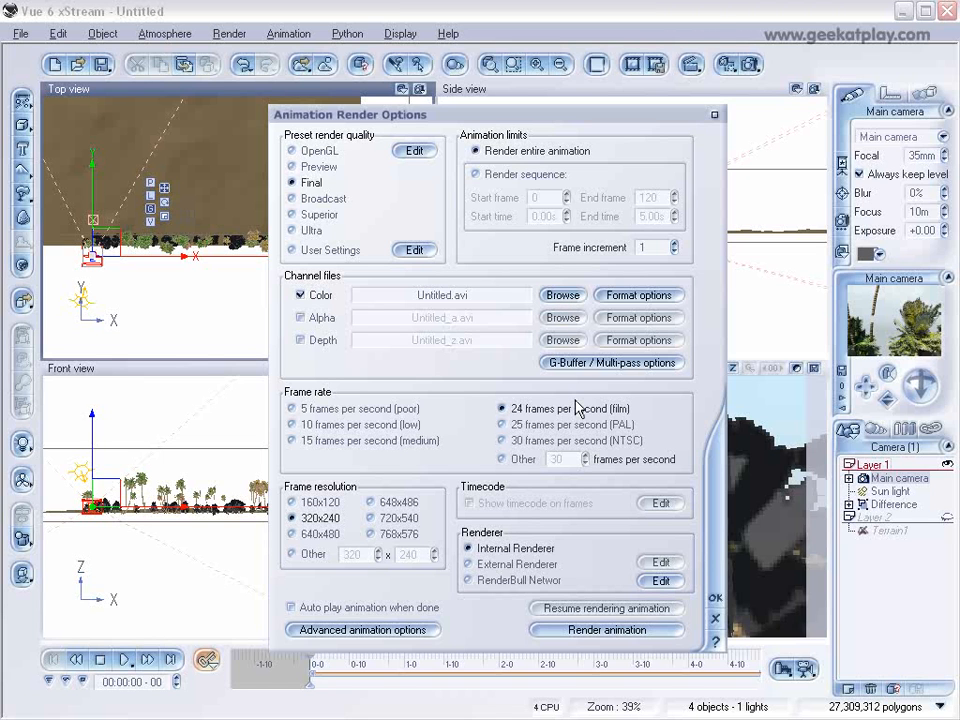
# Name the Color channel file run1.avi and enable the Alpha channel file.
pyautogui.click(446, 290)
pyautogui.doubleClick(449, 296)
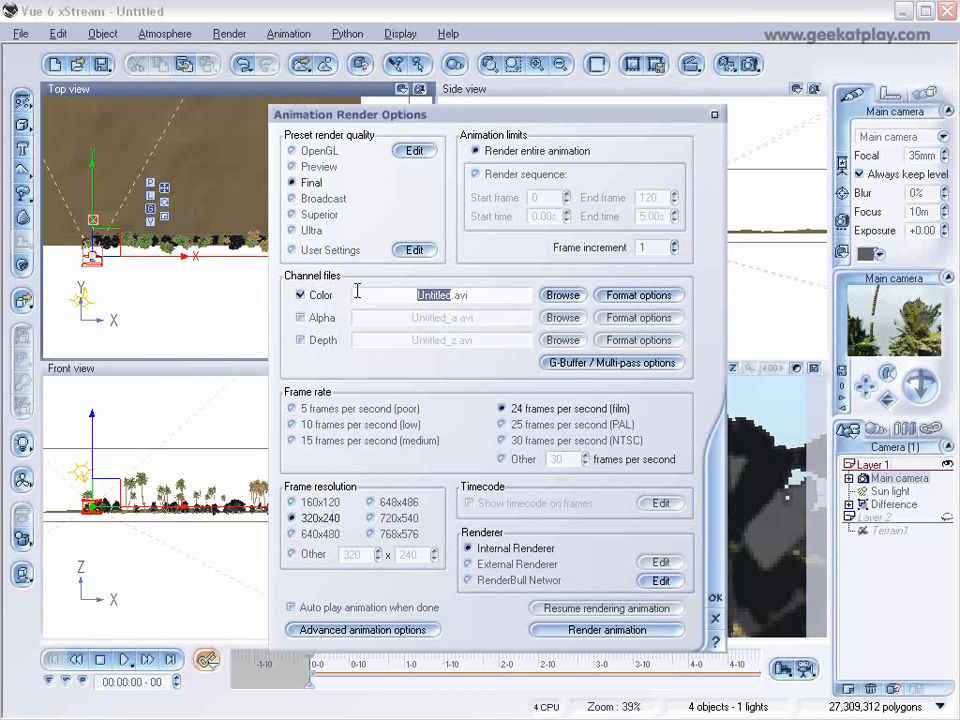
pyautogui.write('run1')
pyautogui.click(449, 312)
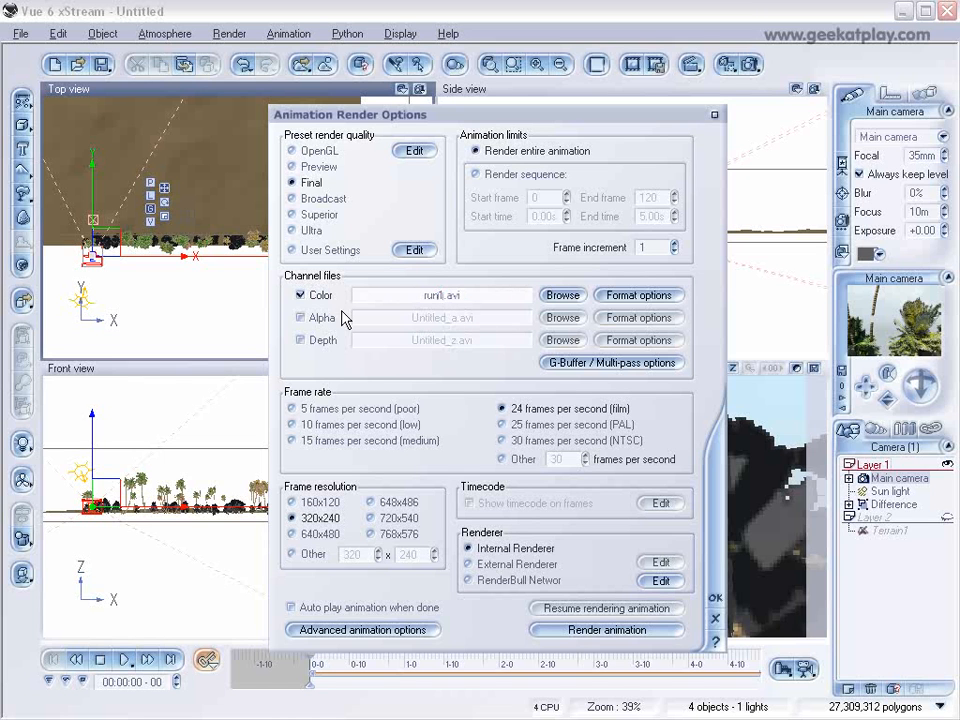
pyautogui.click(301, 317)
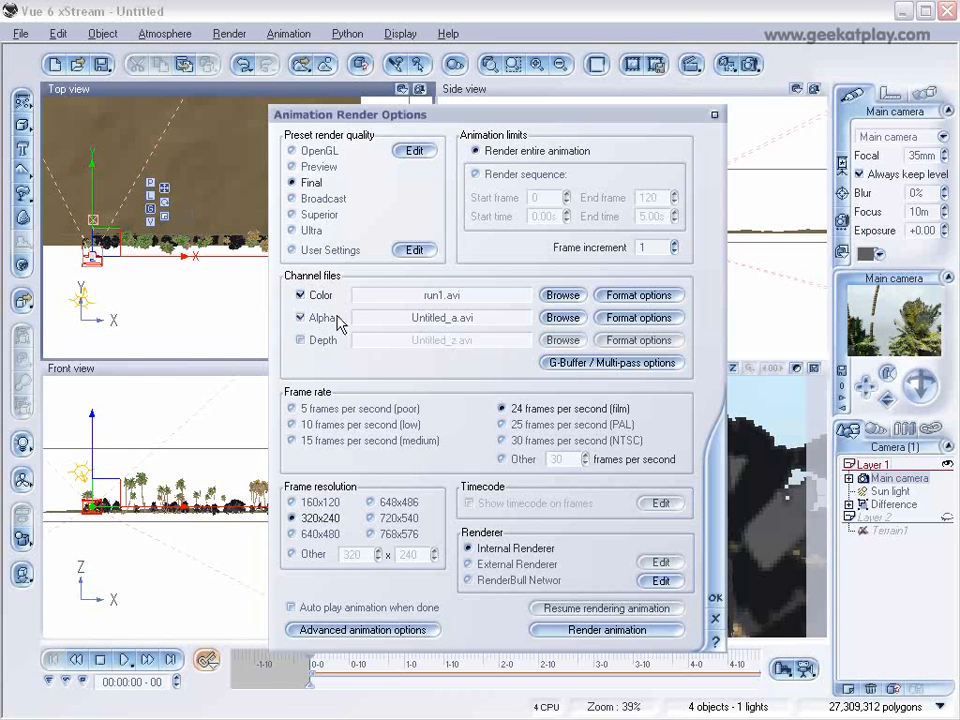
# Name the Alpha channel file run1_a.avi and set the frame rate to 15 frames per second (medium).
pyautogui.moveTo(446, 317); pyautogui.dragTo(345, 325)
pyautogui.write('r')
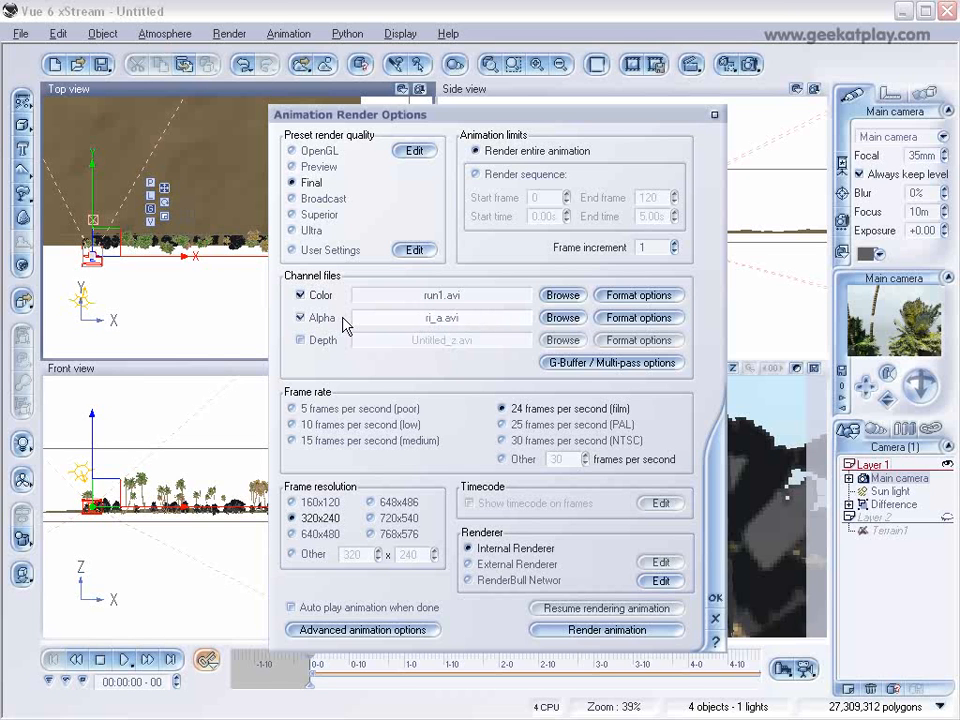
pyautogui.write('un1')
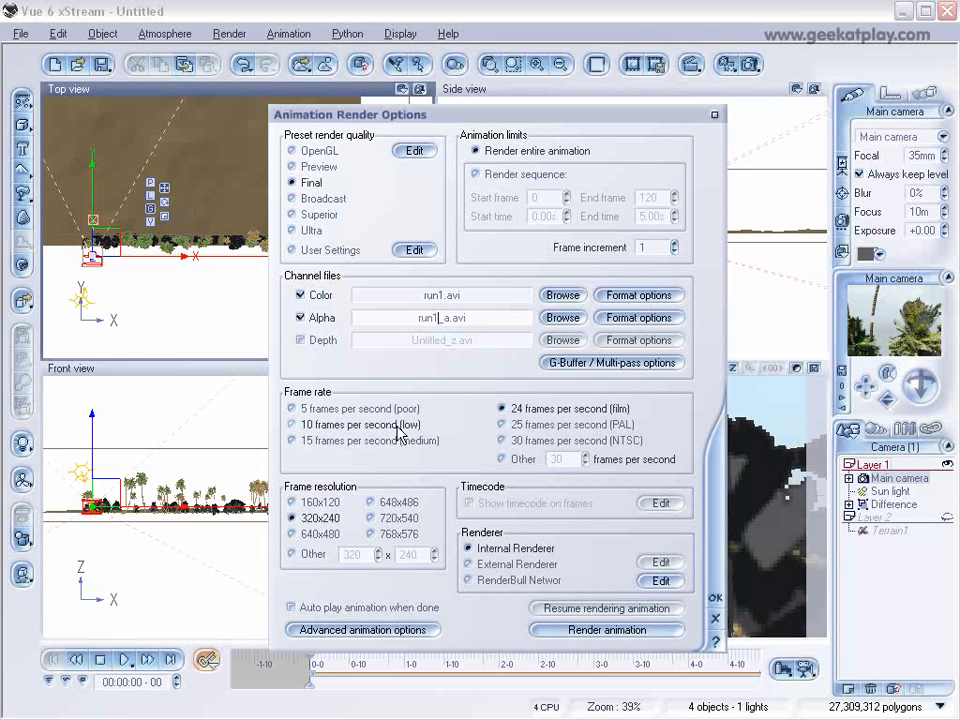
pyautogui.click(292, 440)
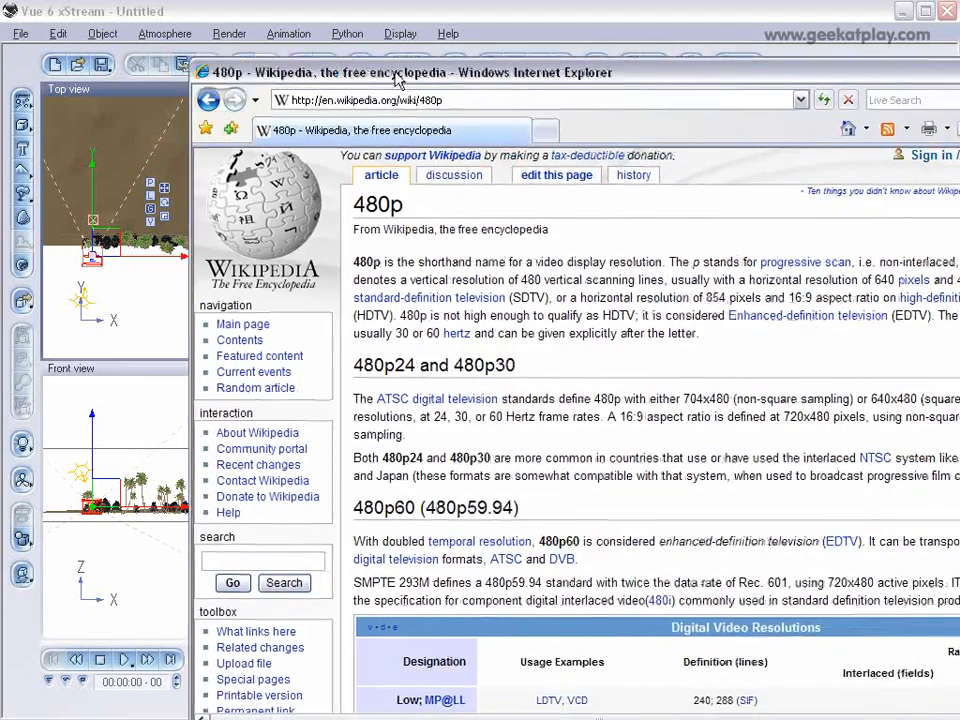
# Examine the digital video resolution table and size diagram in the Wikipedia 480p article.
pyautogui.moveTo(400, 55); pyautogui.dragTo(243, 58)
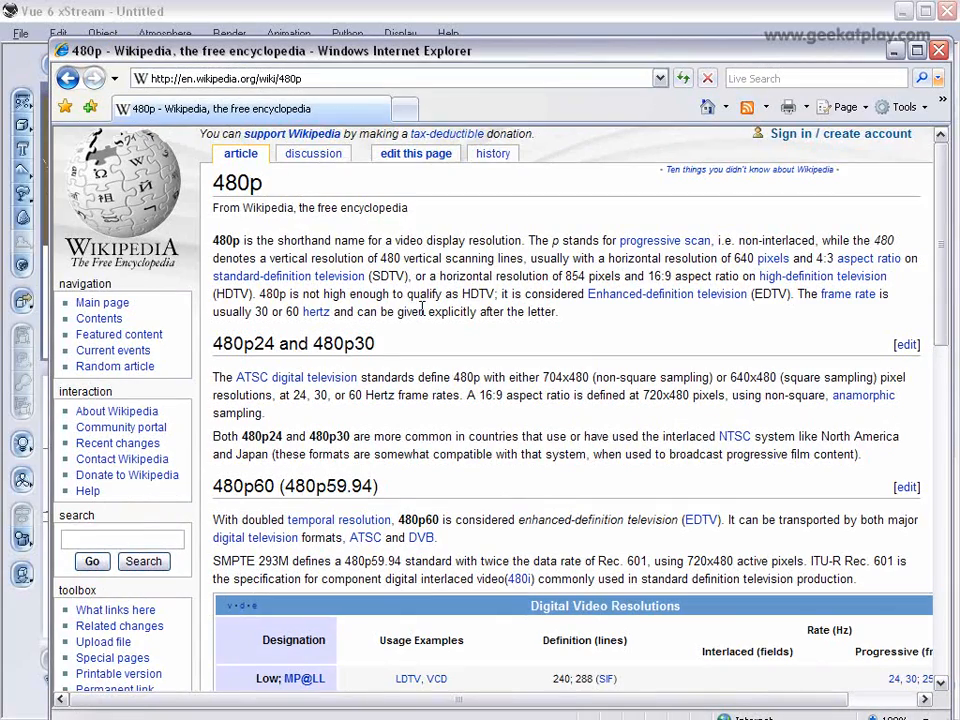
pyautogui.scroll(-3, 594, 364)
pyautogui.scroll(-10, 592, 366)
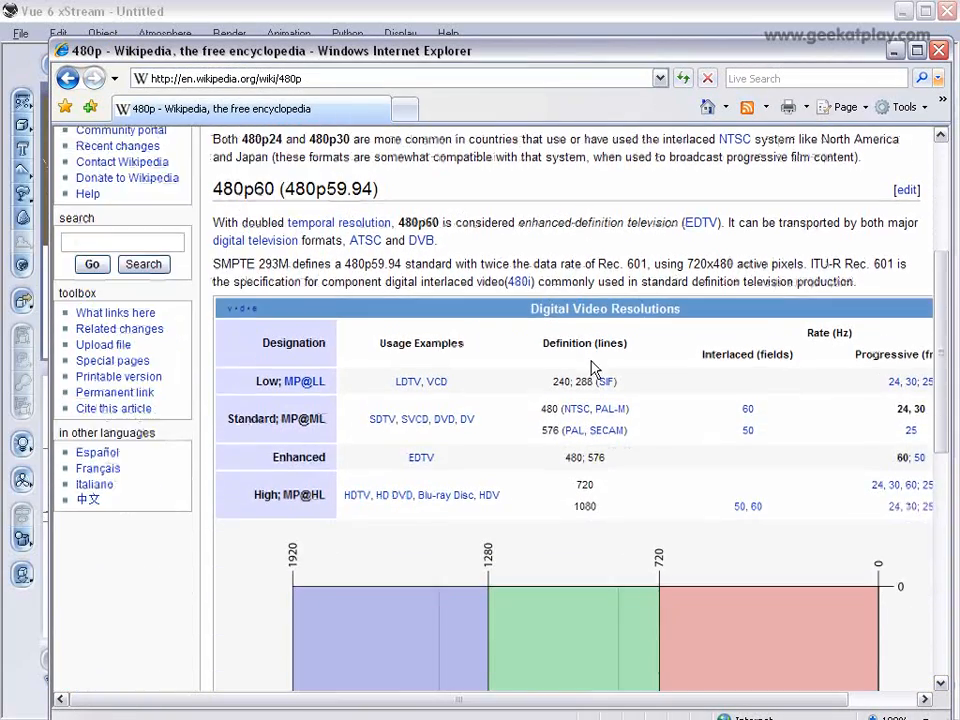
pyautogui.scroll(2, 797, 262)
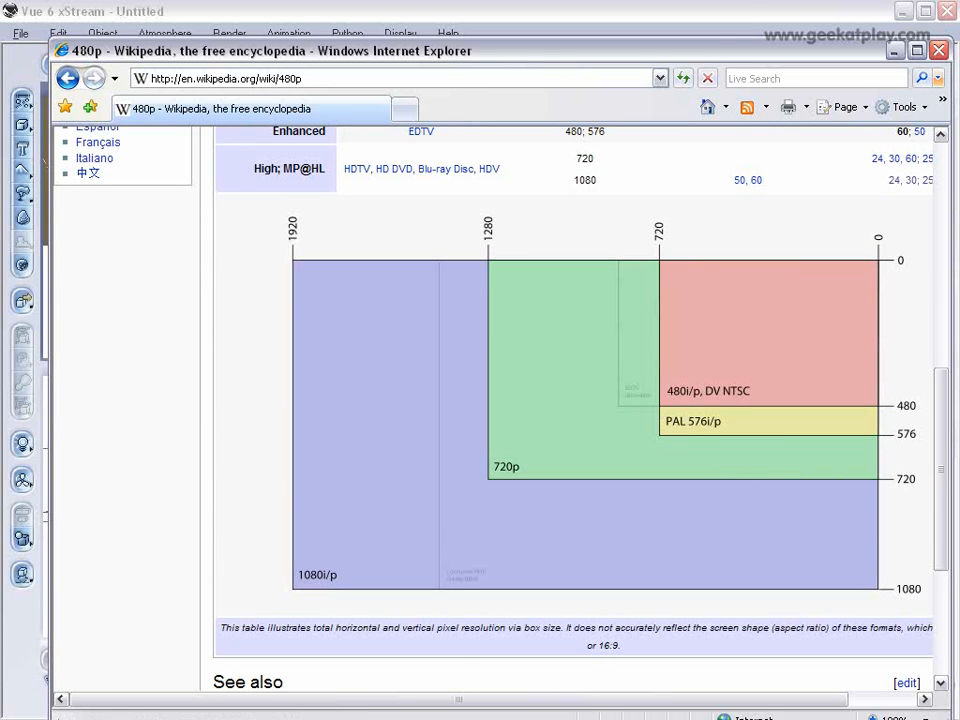
pyautogui.scroll(-2, 605, 335)
pyautogui.scroll(-3, 611, 332)
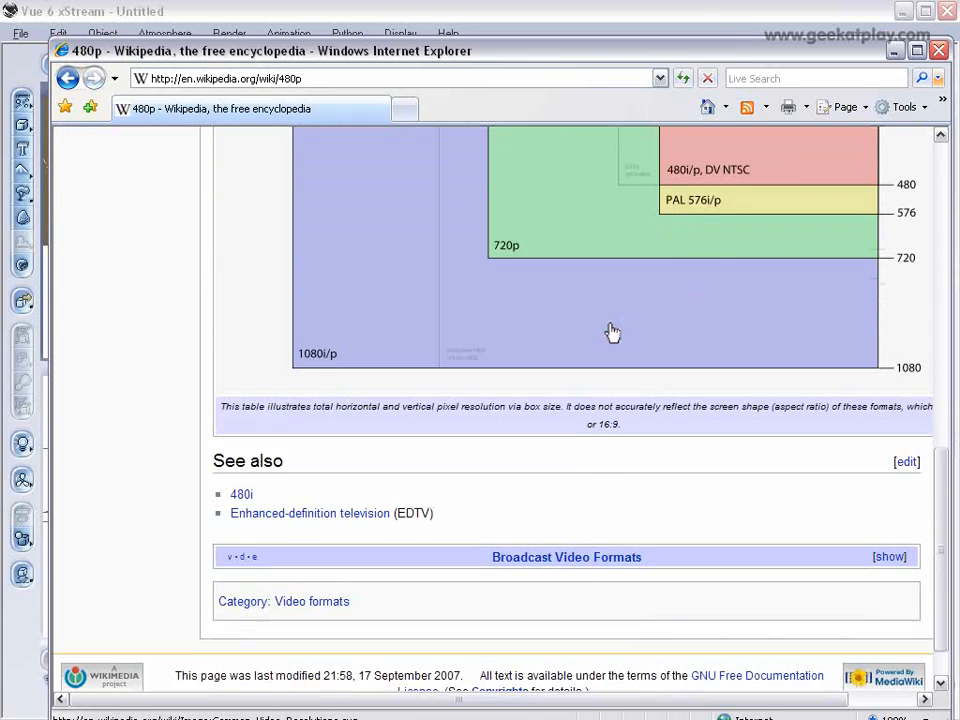
pyautogui.scroll(10, 611, 332)
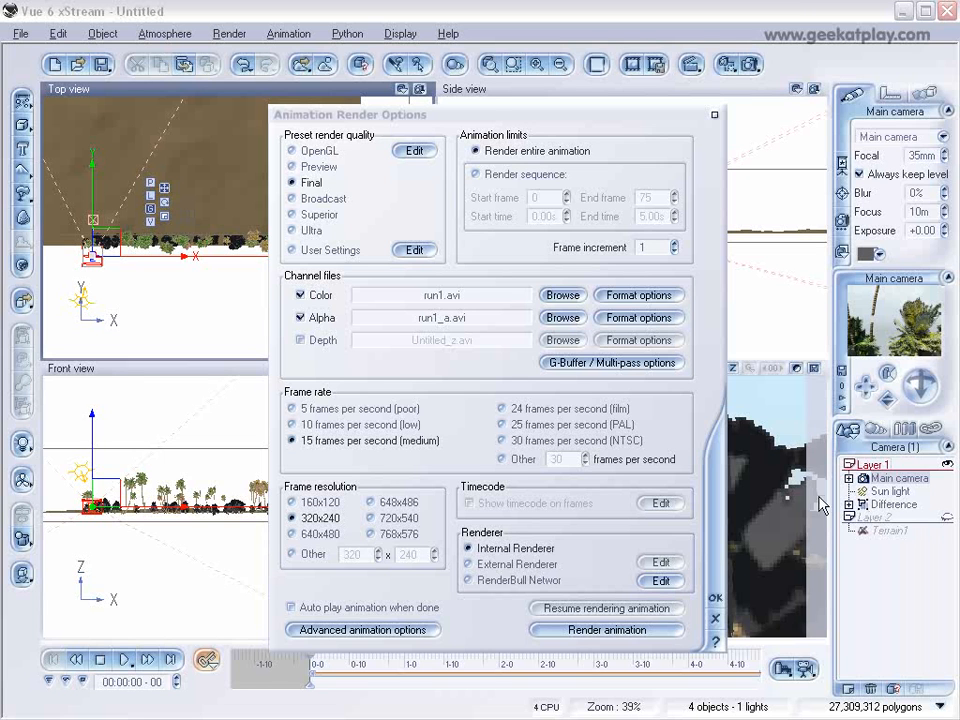
# Render the animation, close the render display, and play the rendered alpha clip in Windows Media Player.
pyautogui.click(656, 637)
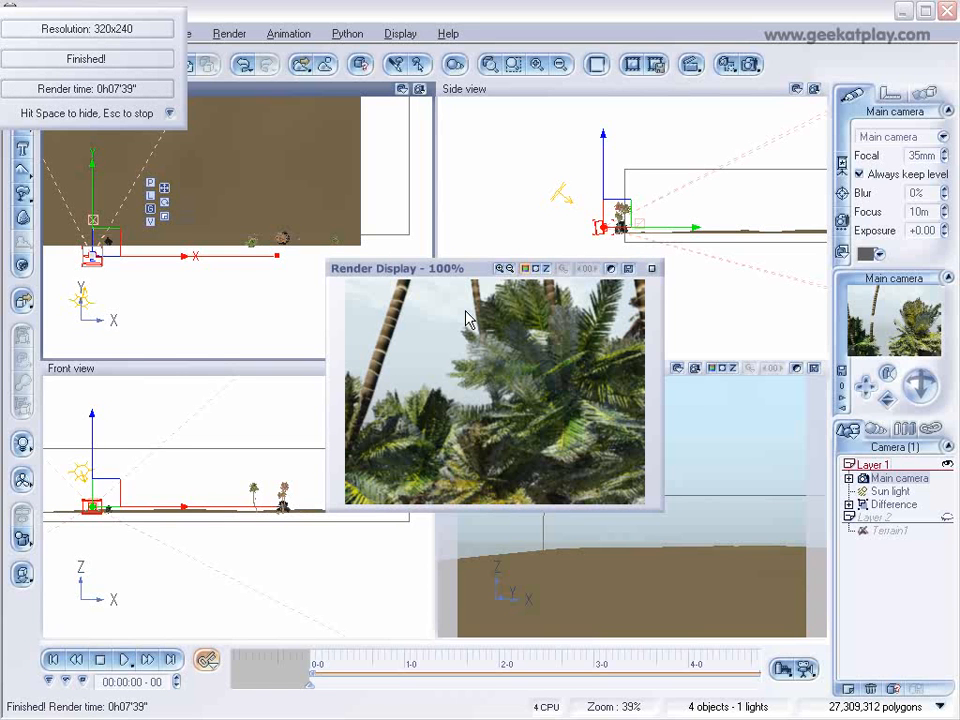
pyautogui.click(651, 268)
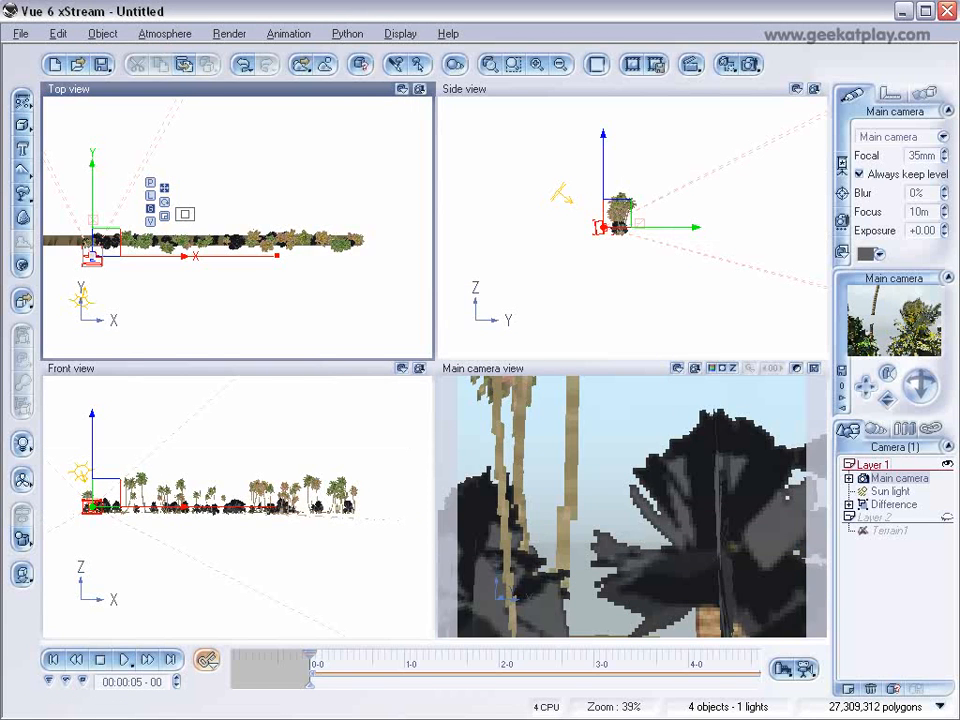
pyautogui.moveTo(643, 231); pyautogui.dragTo(403, 231)
pyautogui.click(441, 540)
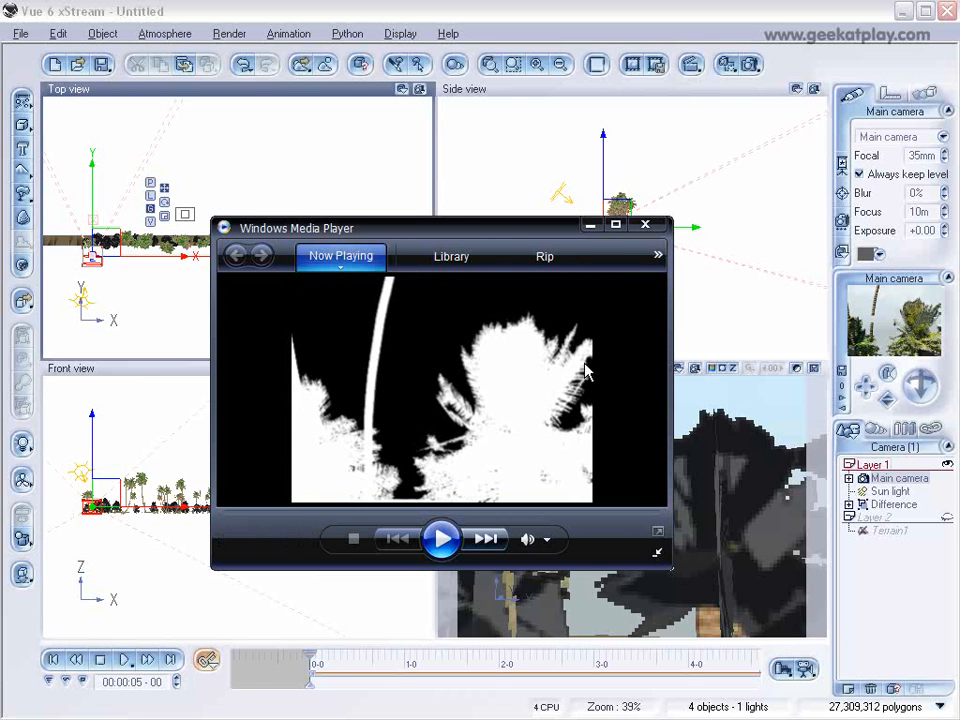
pyautogui.click(646, 225)
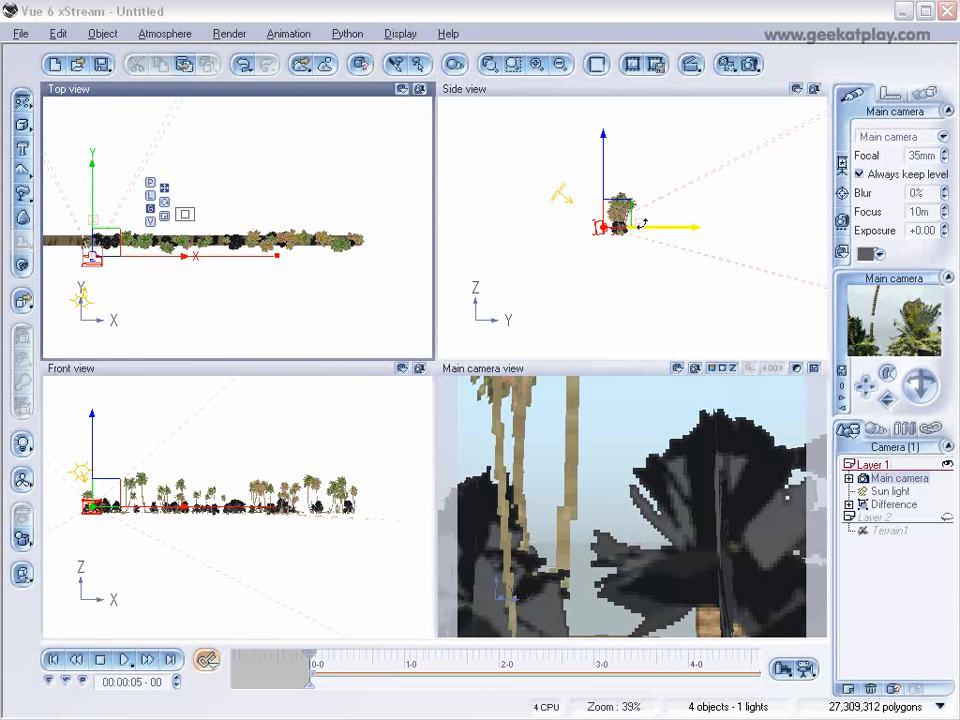
# Hide the Difference object from render, move it into a new Layer 3, and hide that layer.
pyautogui.click(890, 507)
pyautogui.rightClick(890, 507)
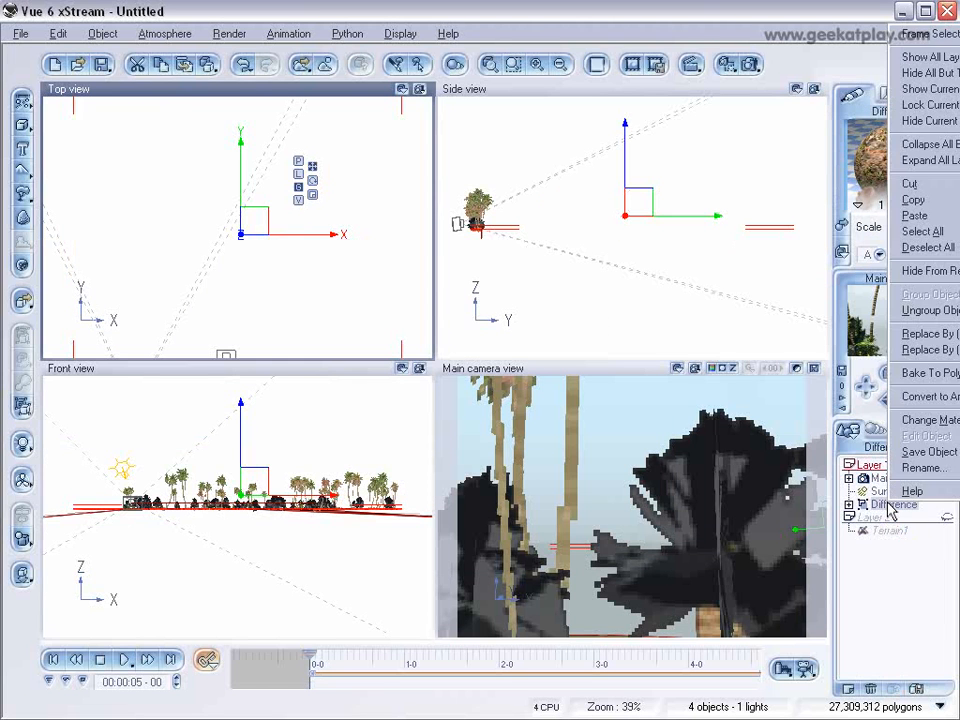
pyautogui.click(940, 271)
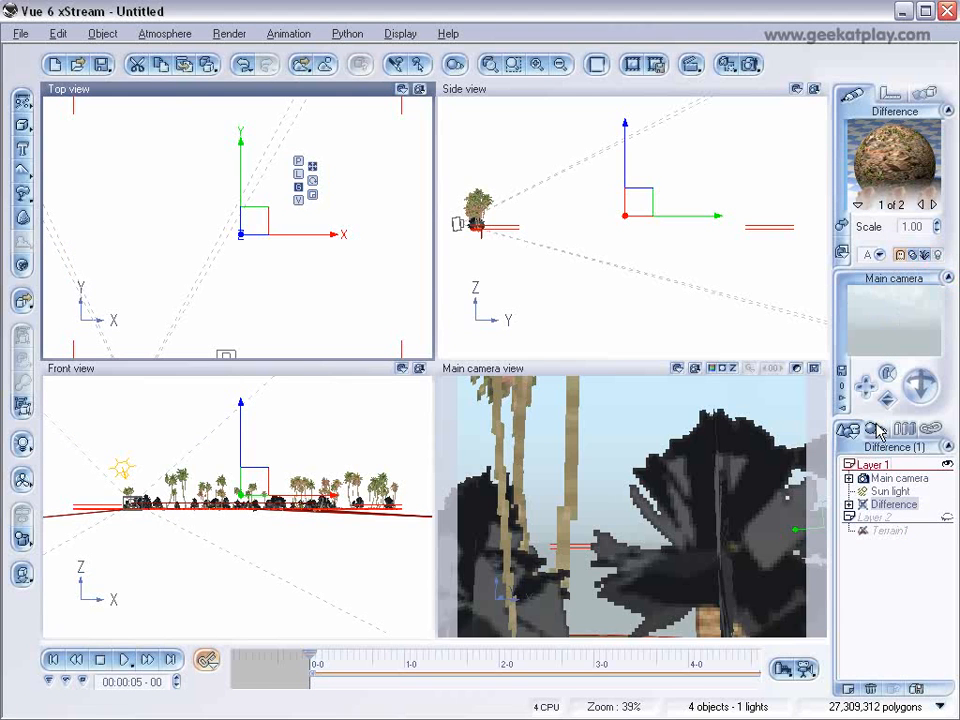
pyautogui.click(849, 688)
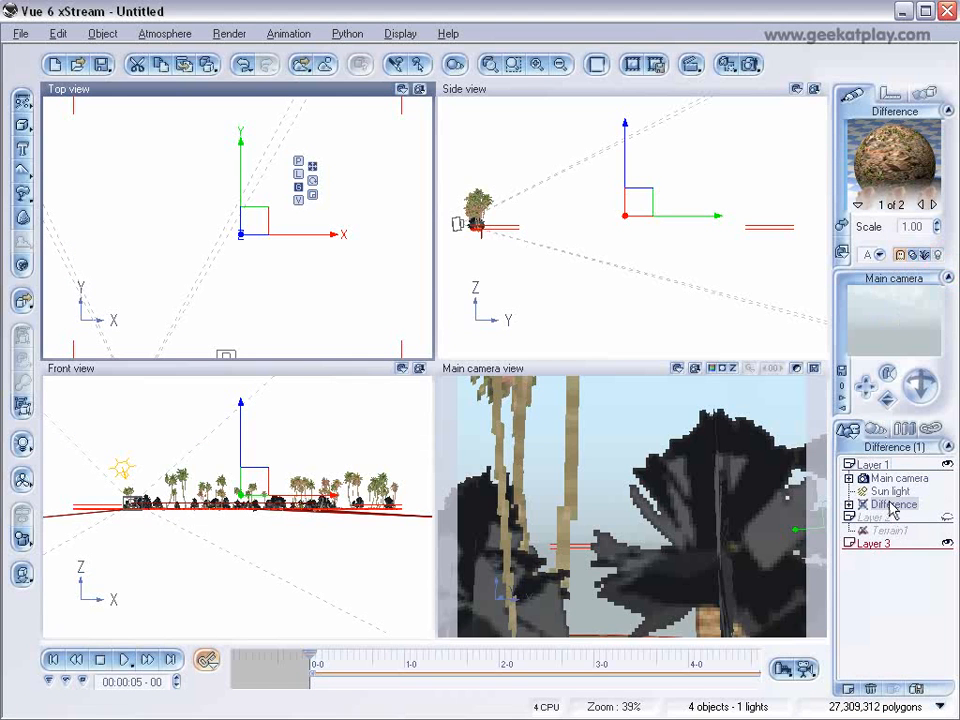
pyautogui.moveTo(890, 507); pyautogui.dragTo(875, 543)
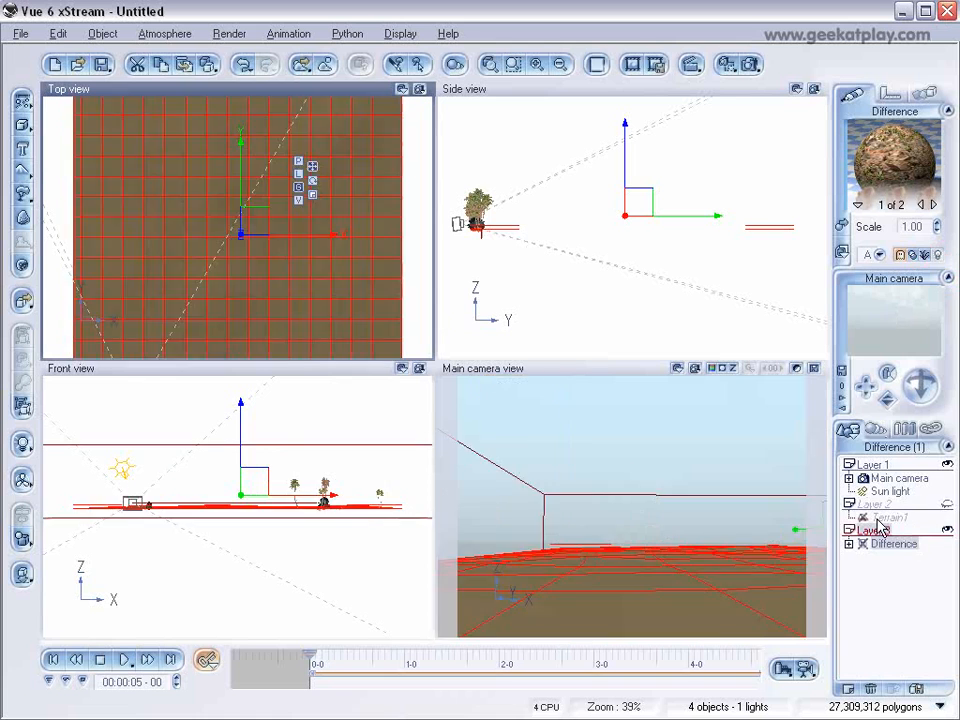
pyautogui.click(947, 531)
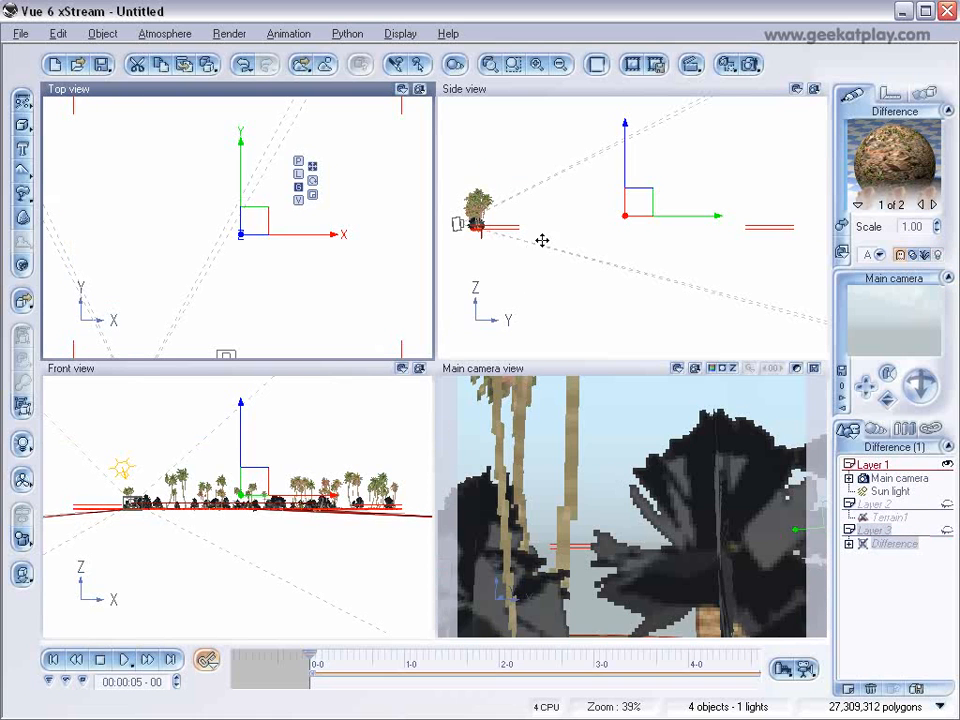
# Show Layer 2 and make Terrain1 renderable again by turning off Hide From Render.
pyautogui.click(947, 504)
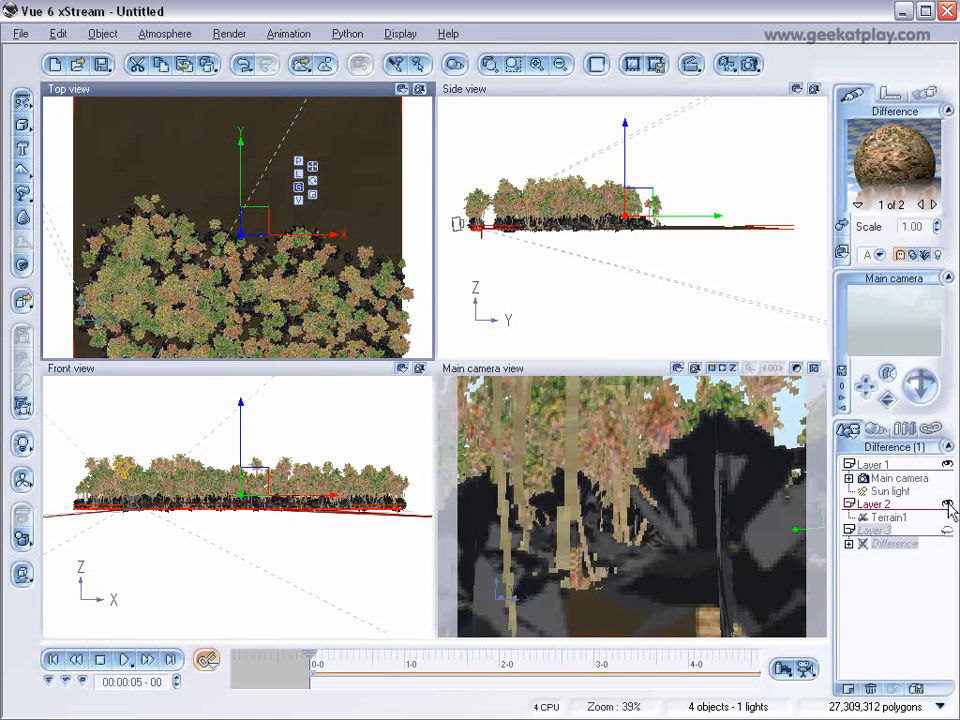
pyautogui.click(890, 517)
pyautogui.rightClick(892, 518)
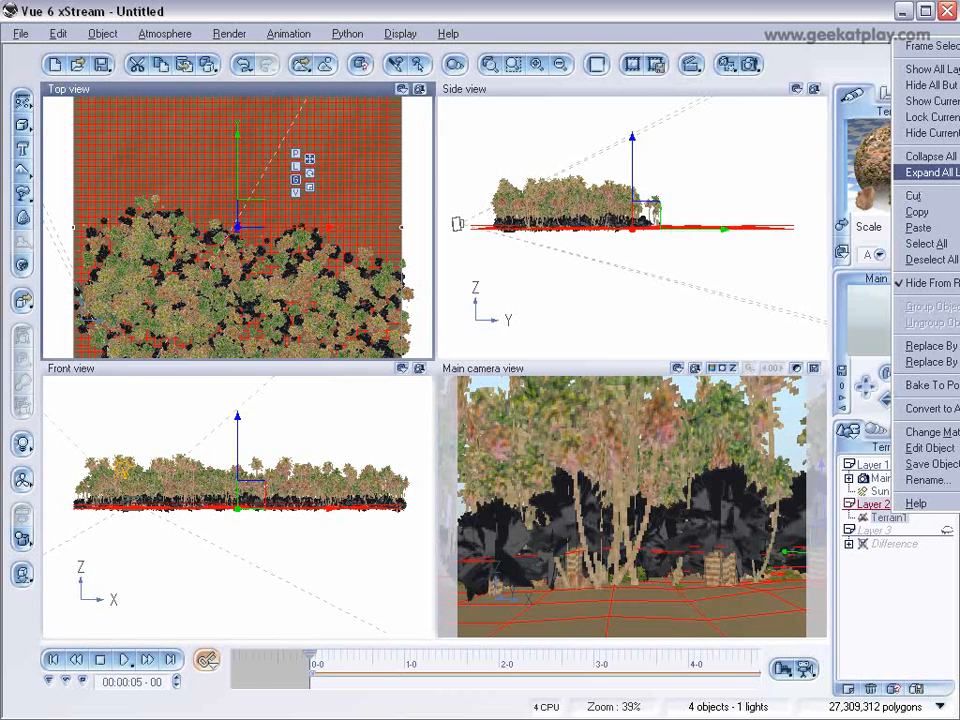
pyautogui.click(954, 282)
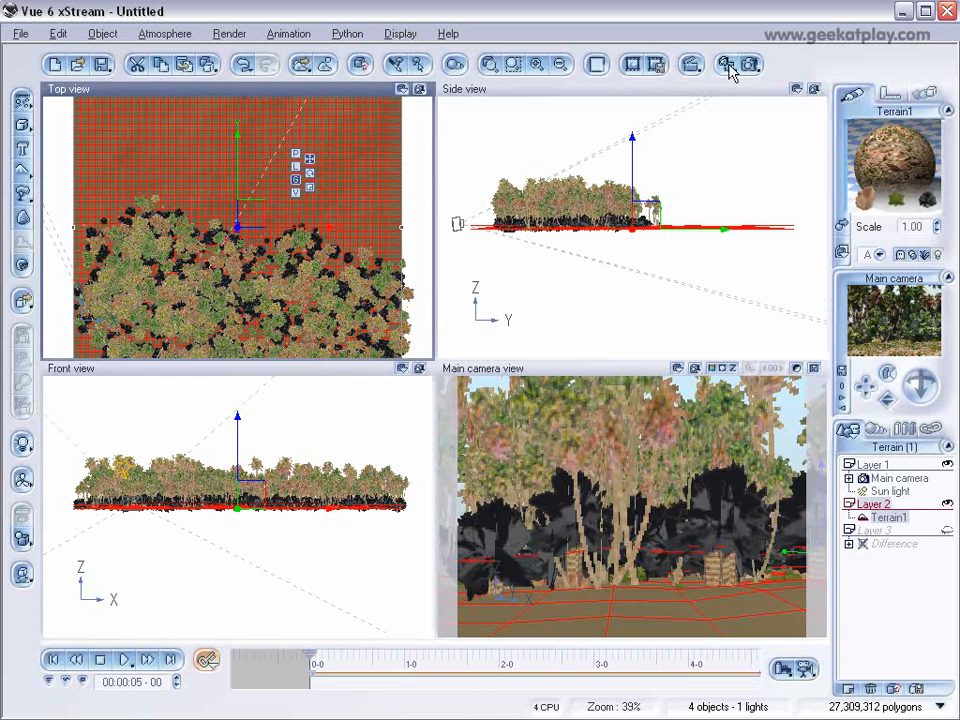
# Render the background animation with the Color file named run2.avi and the Alpha channel disabled, and close the render display.
pyautogui.click(801, 667)
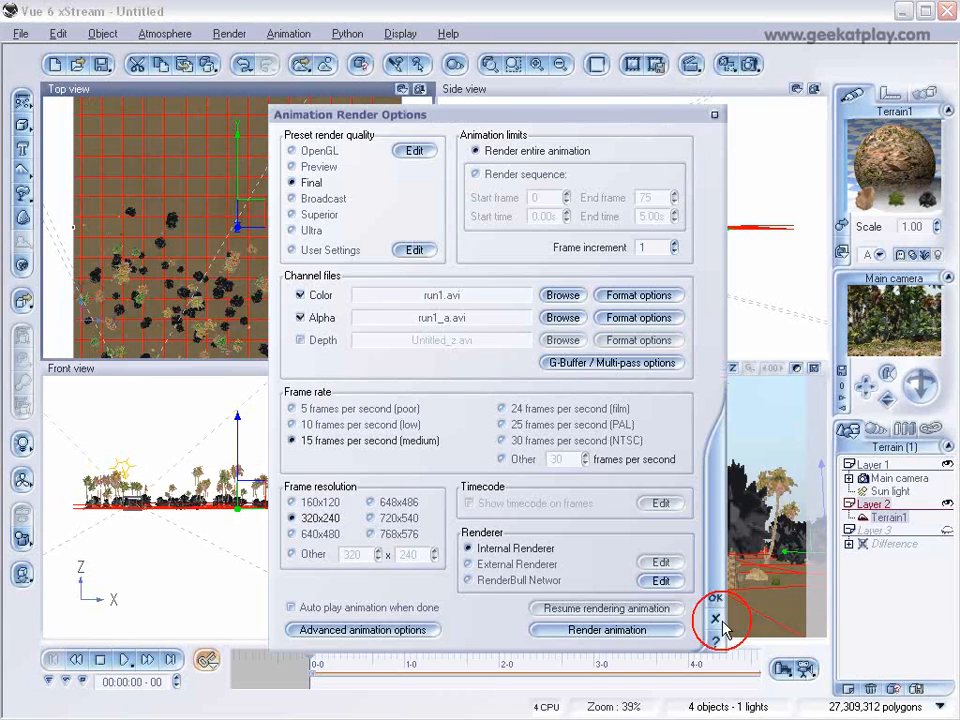
pyautogui.click(445, 296)
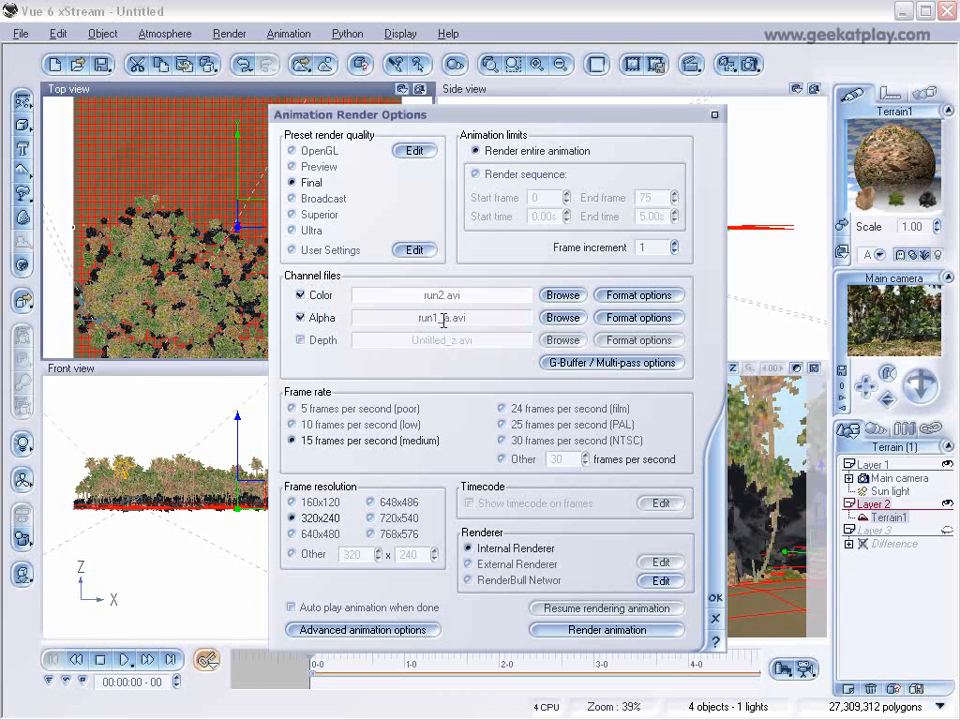
pyautogui.click(300, 317)
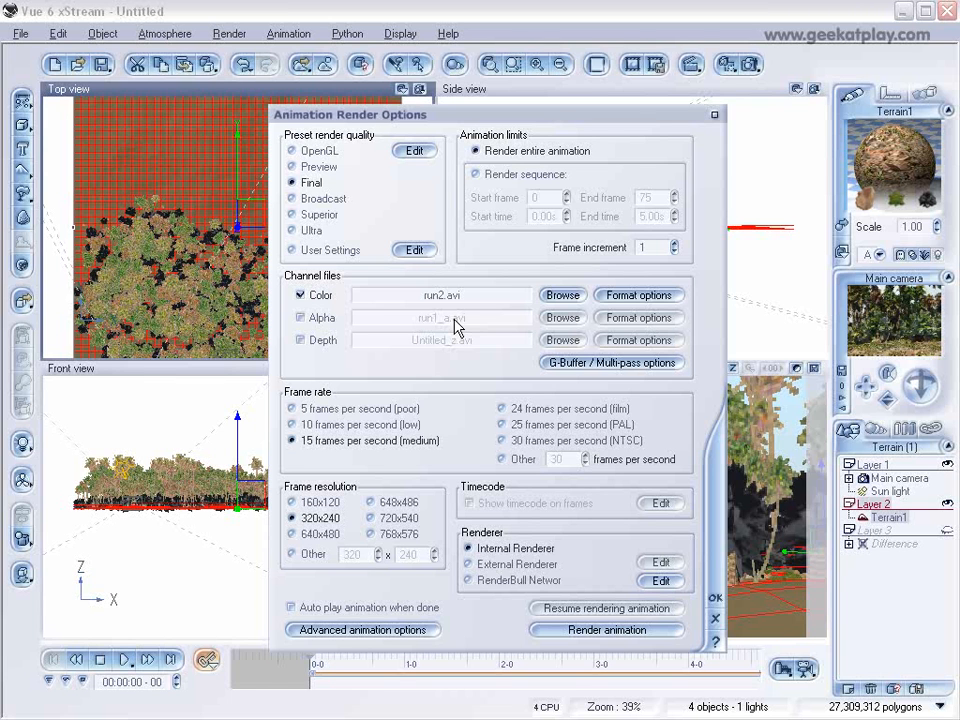
pyautogui.click(662, 632)
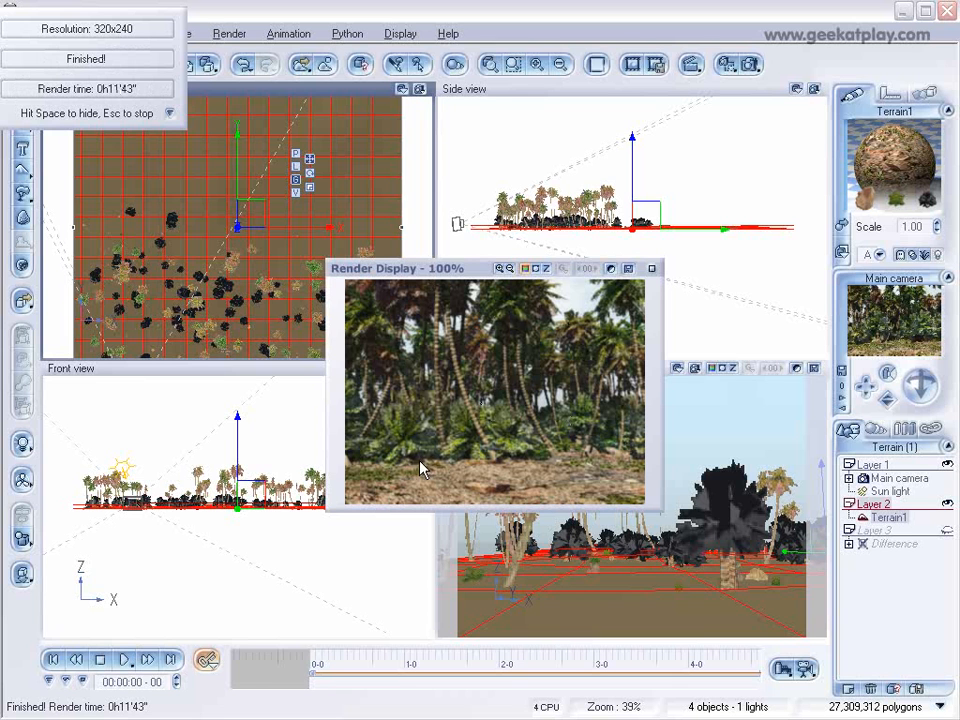
pyautogui.click(654, 269)
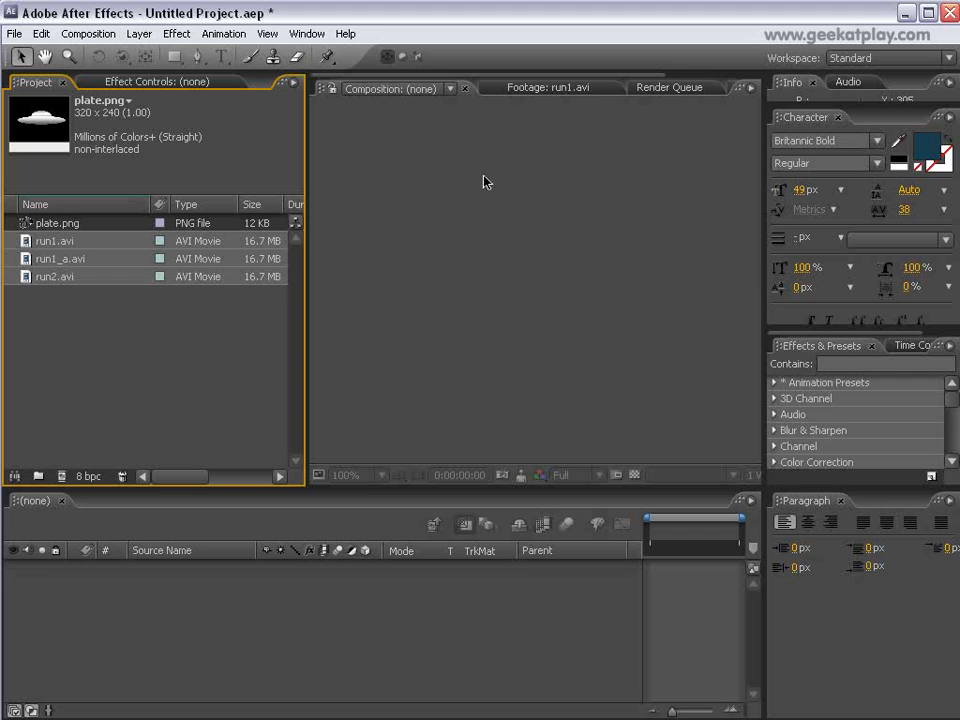
# In After Effects, examine the imported footage items run1.avi, run1_a.avi, run2.avi and plate.png.
pyautogui.click(65, 241)
pyautogui.click(48, 259)
pyautogui.click(48, 277)
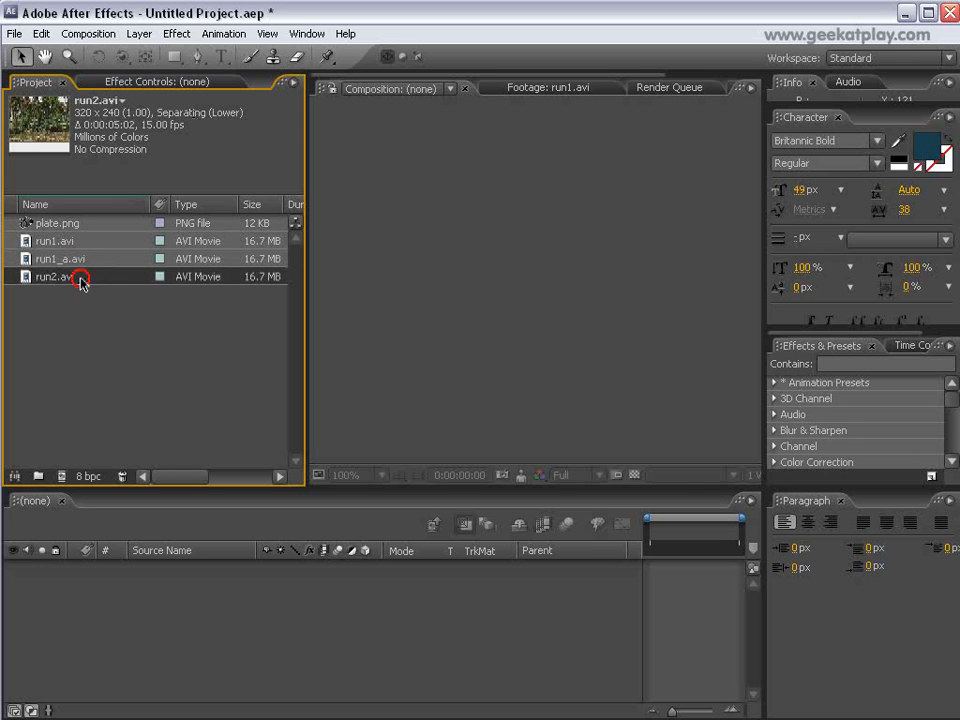
pyautogui.click(68, 259)
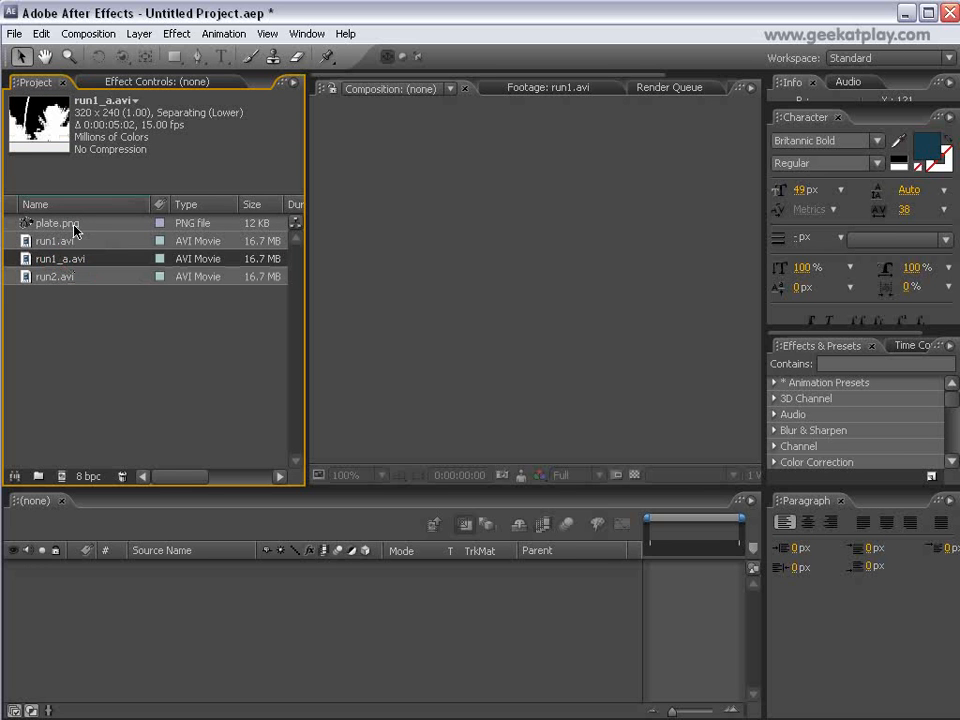
pyautogui.click(66, 223)
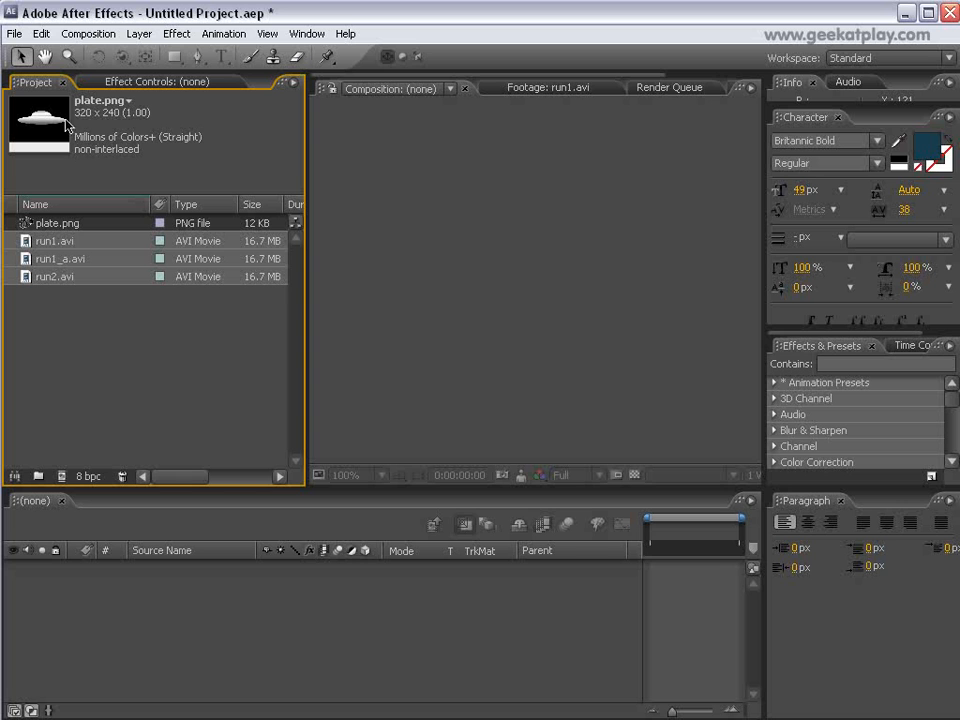
pyautogui.click(78, 261)
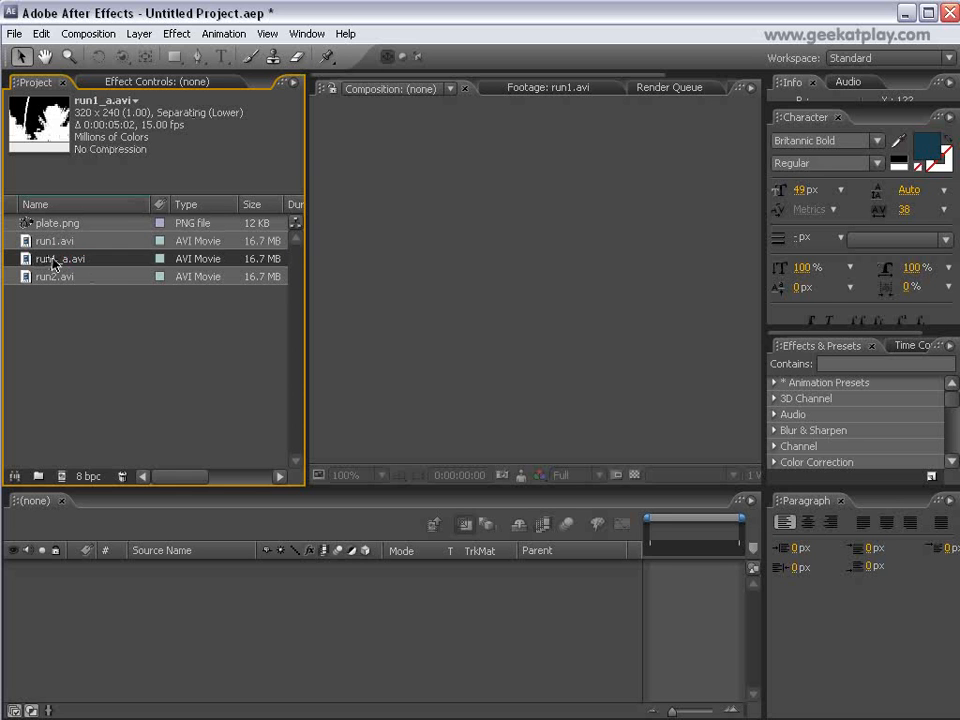
# Create a composition from run1_a.avi and stack run1.avi and run2.avi beneath it as layers.
pyautogui.moveTo(104, 262); pyautogui.dragTo(180, 589)
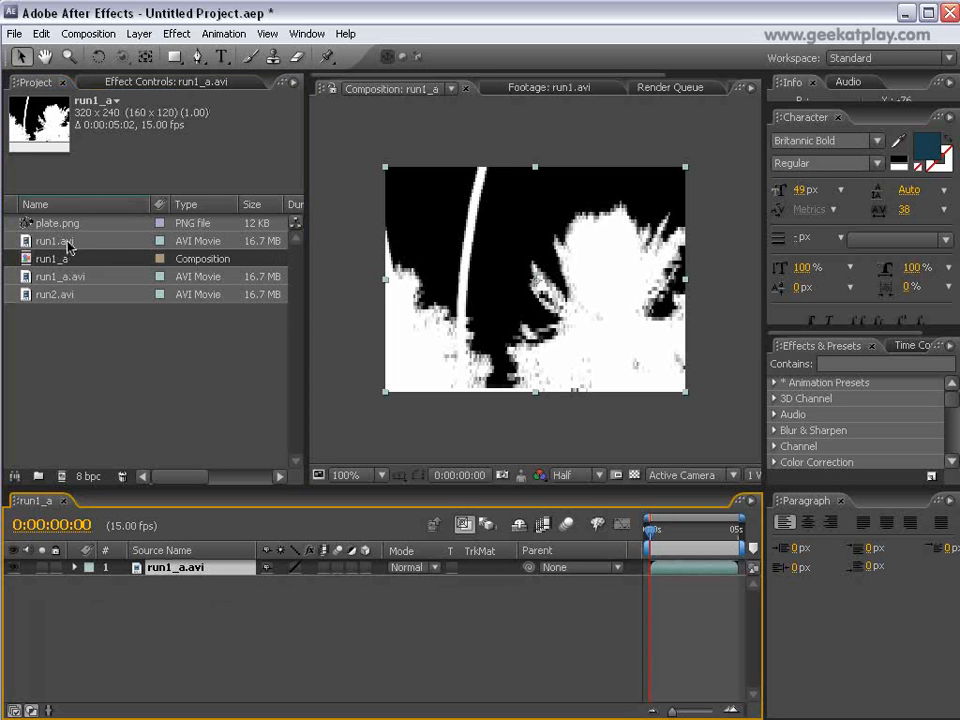
pyautogui.moveTo(68, 246); pyautogui.dragTo(195, 607)
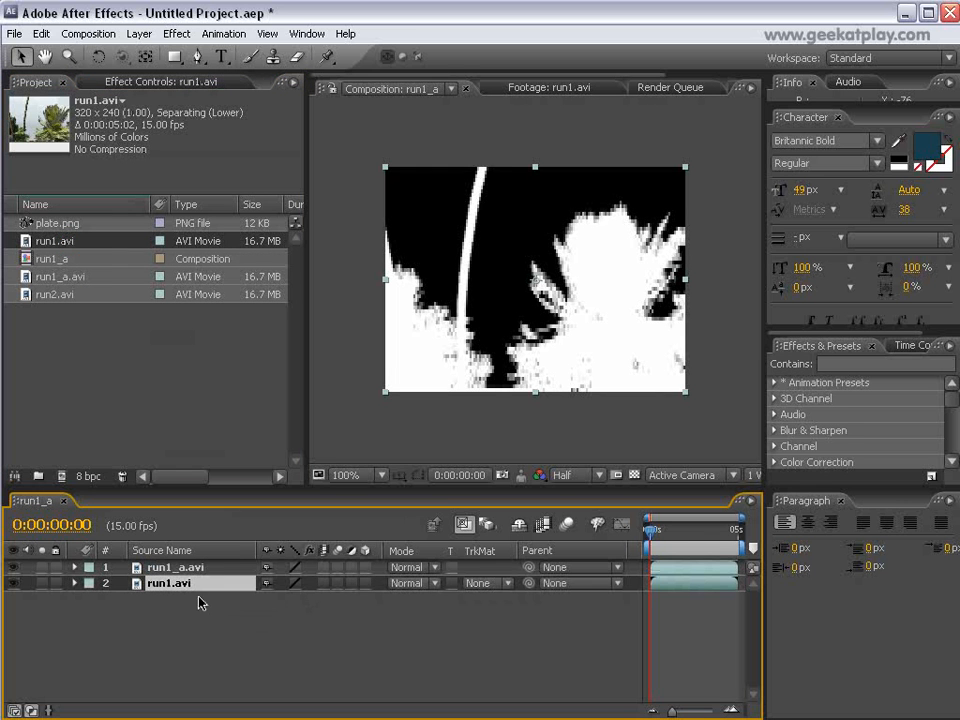
pyautogui.moveTo(53, 298); pyautogui.dragTo(165, 640)
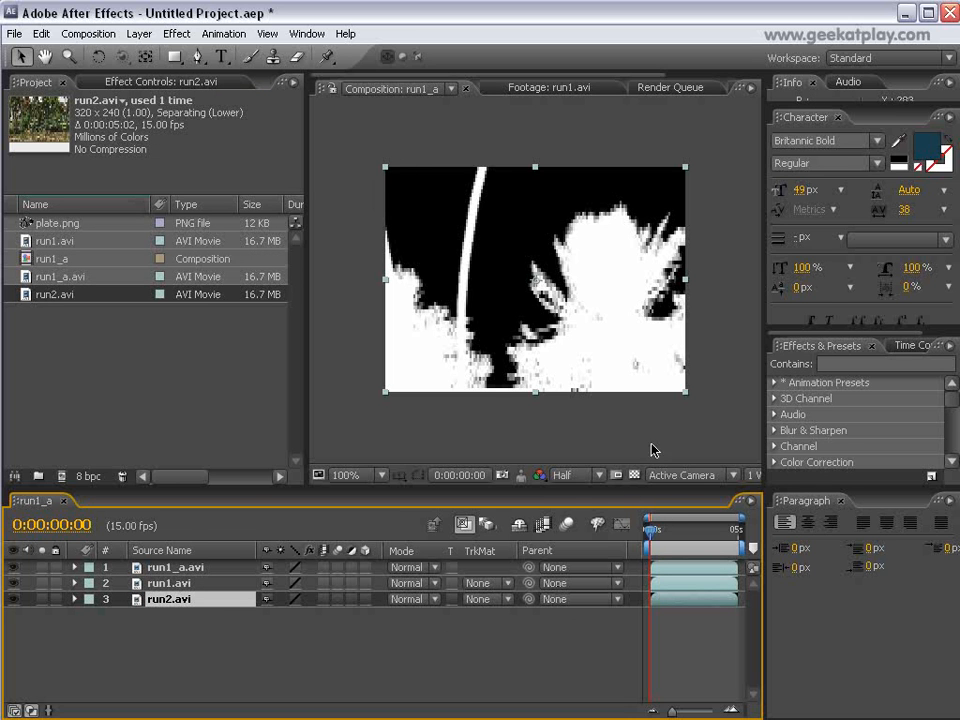
# Set the composition preview resolution to Full and give the run1.avi layer the Luma Matte "run1_a.avi".
pyautogui.click(585, 476)
pyautogui.click(590, 492)
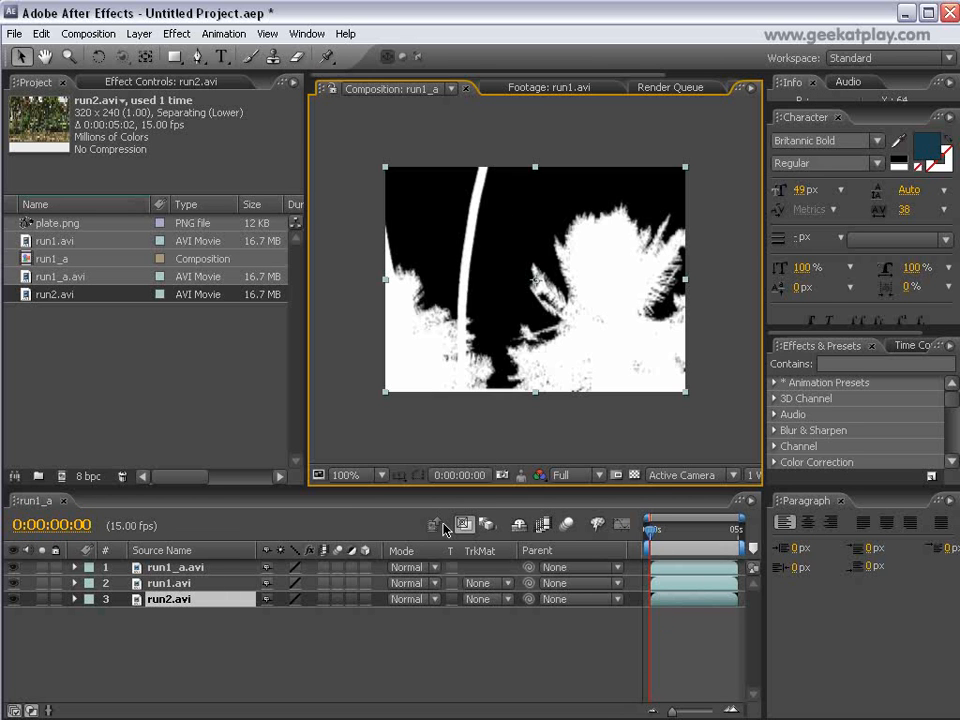
pyautogui.click(510, 584)
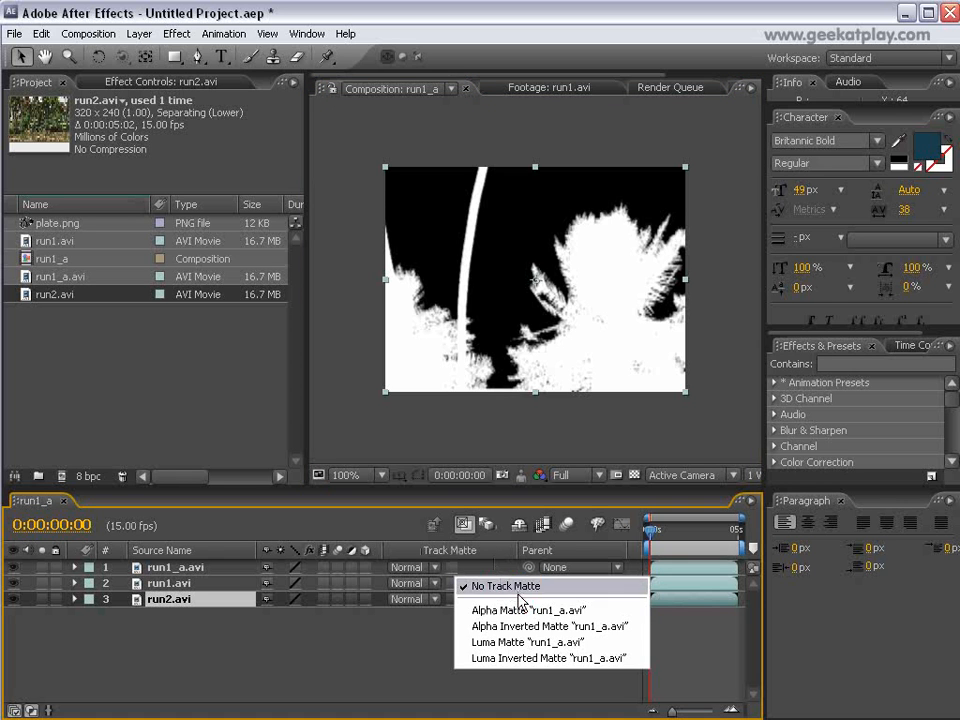
pyautogui.click(535, 642)
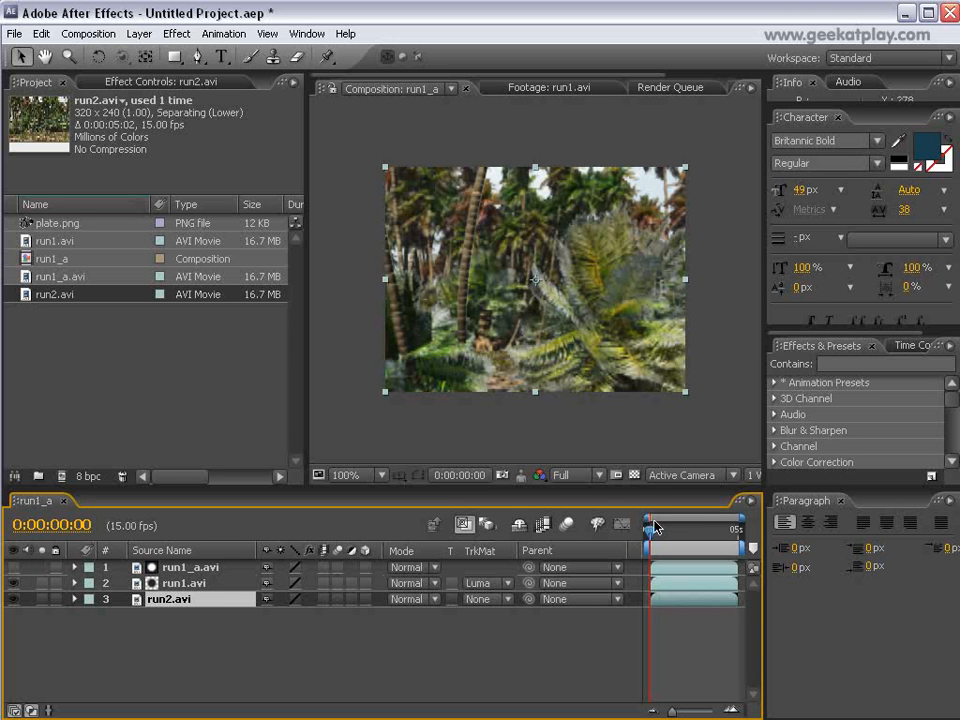
# Add plate.png to the composition as a layer between run1.avi and run2.avi, and check it at a nearby frame.
pyautogui.moveTo(650, 538); pyautogui.dragTo(670, 540)
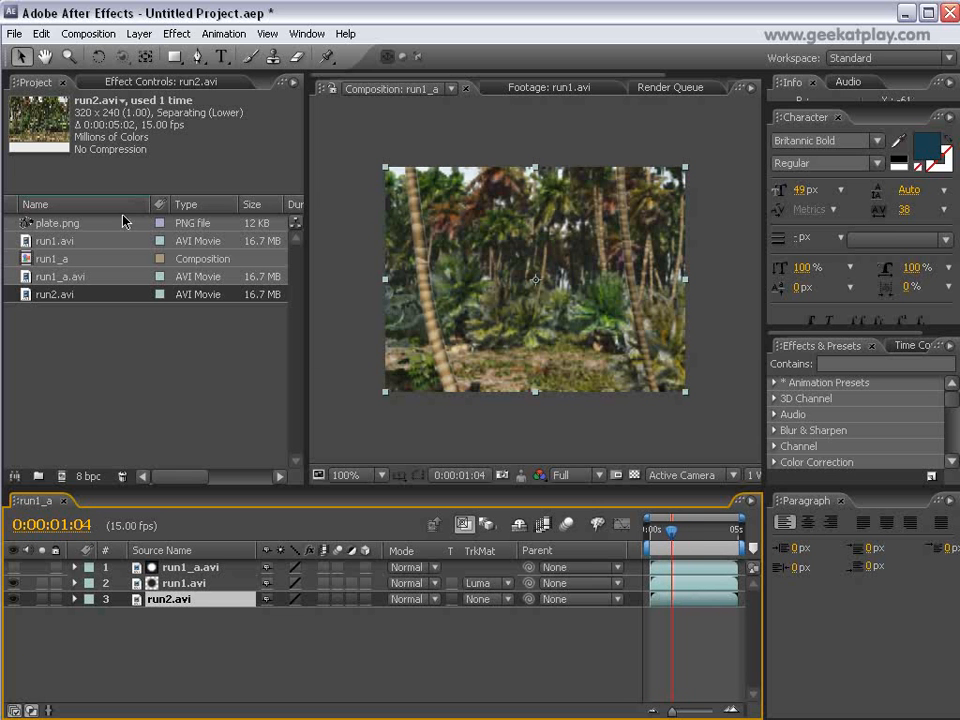
pyautogui.moveTo(28, 228); pyautogui.dragTo(432, 641)
pyautogui.moveTo(215, 616)
pyautogui.mouseDown()
pyautogui.moveTo(227, 601)
pyautogui.moveTo(205, 598)
pyautogui.mouseUp()
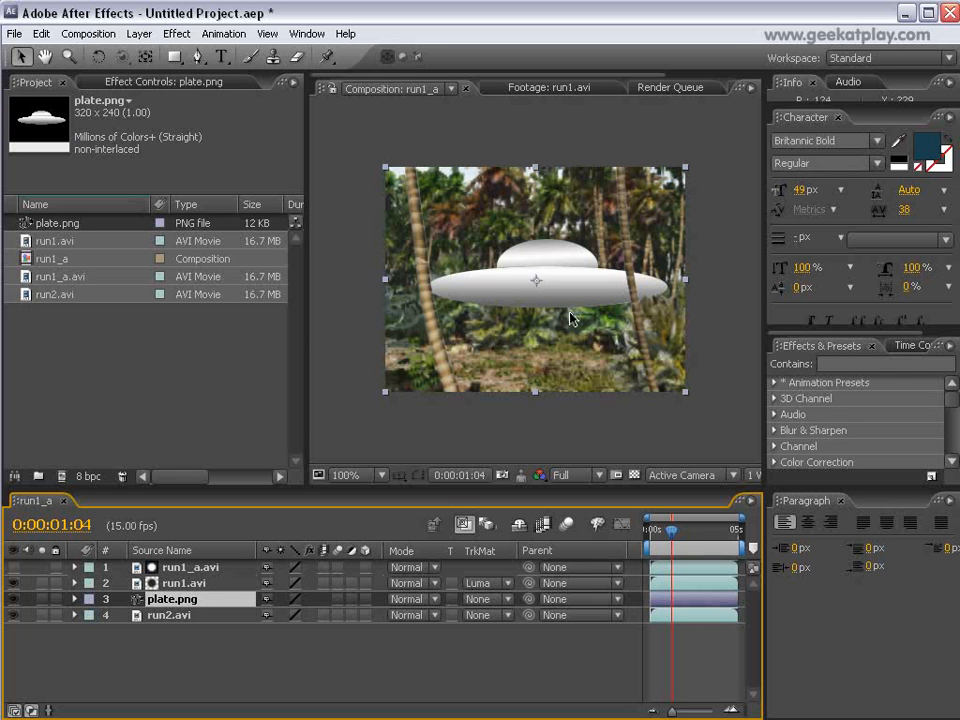
pyautogui.moveTo(675, 535)
pyautogui.mouseDown()
pyautogui.moveTo(659, 535)
pyautogui.moveTo(686, 535)
pyautogui.moveTo(672, 535)
pyautogui.mouseUp()
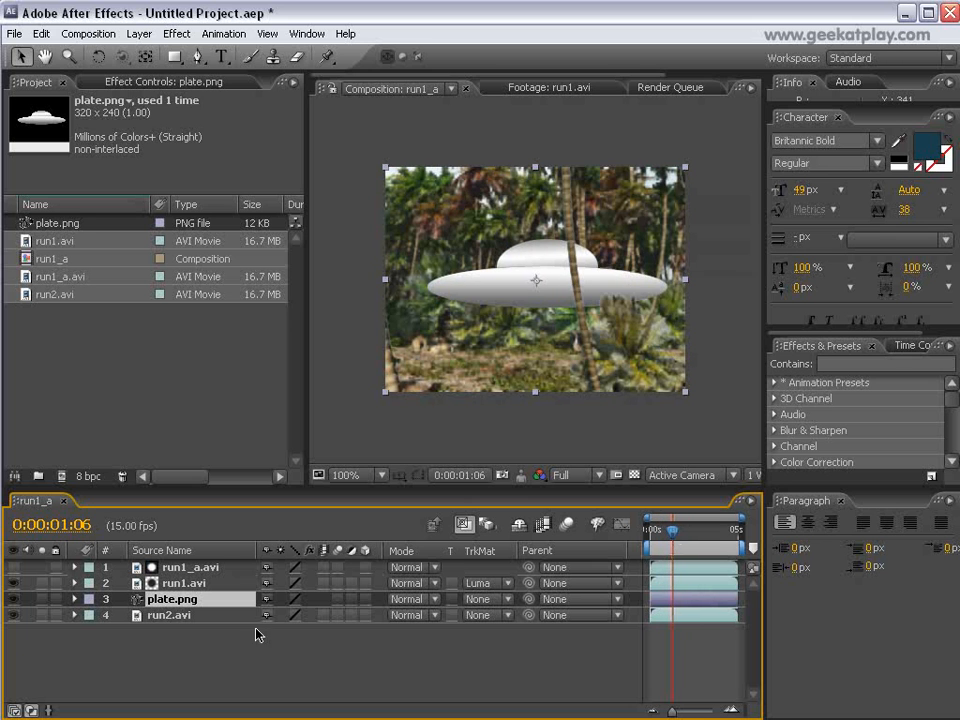
# Keyframe the plate.png layer's Position at 0:00:00:00, moving the saucer past the frame's left edge to about -14, 121.
pyautogui.click(74, 599)
pyautogui.click(91, 615)
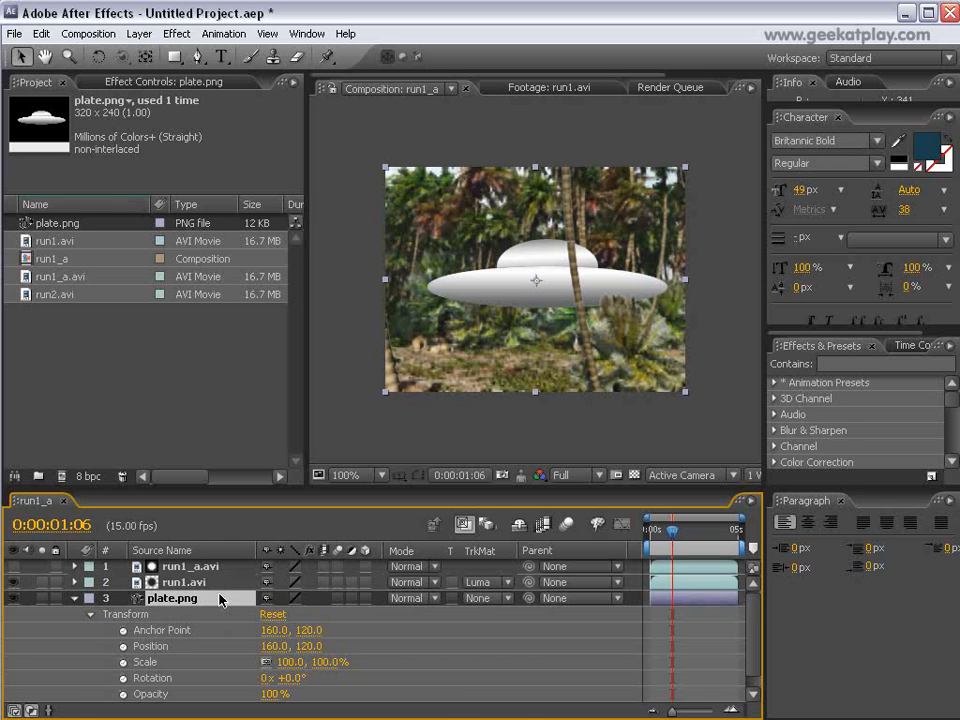
pyautogui.scroll(-1, 220, 600)
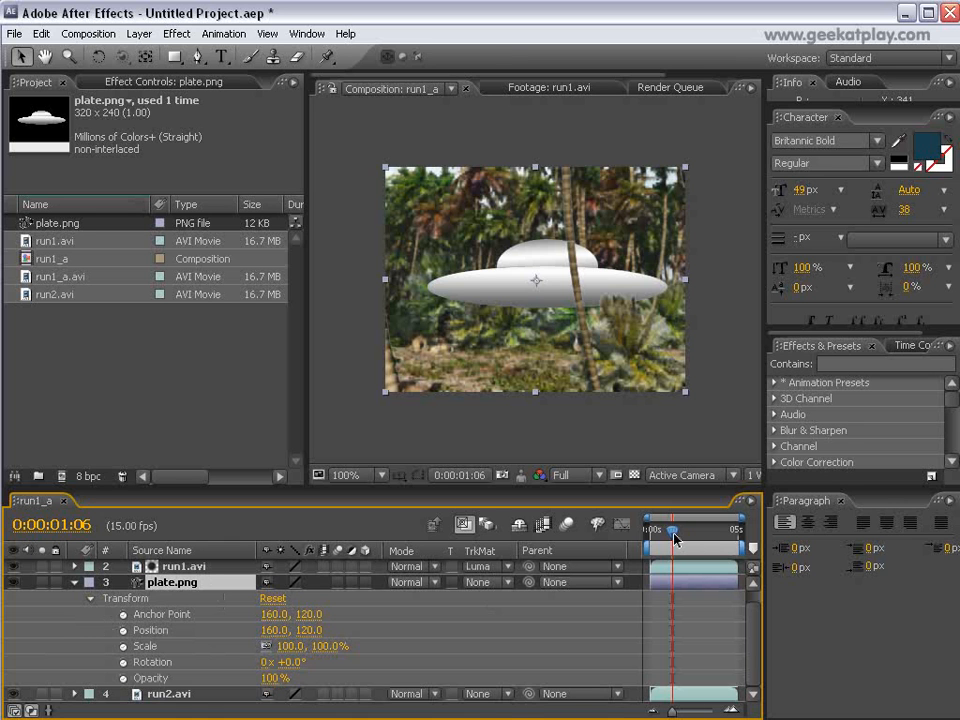
pyautogui.moveTo(675, 540); pyautogui.dragTo(651, 532)
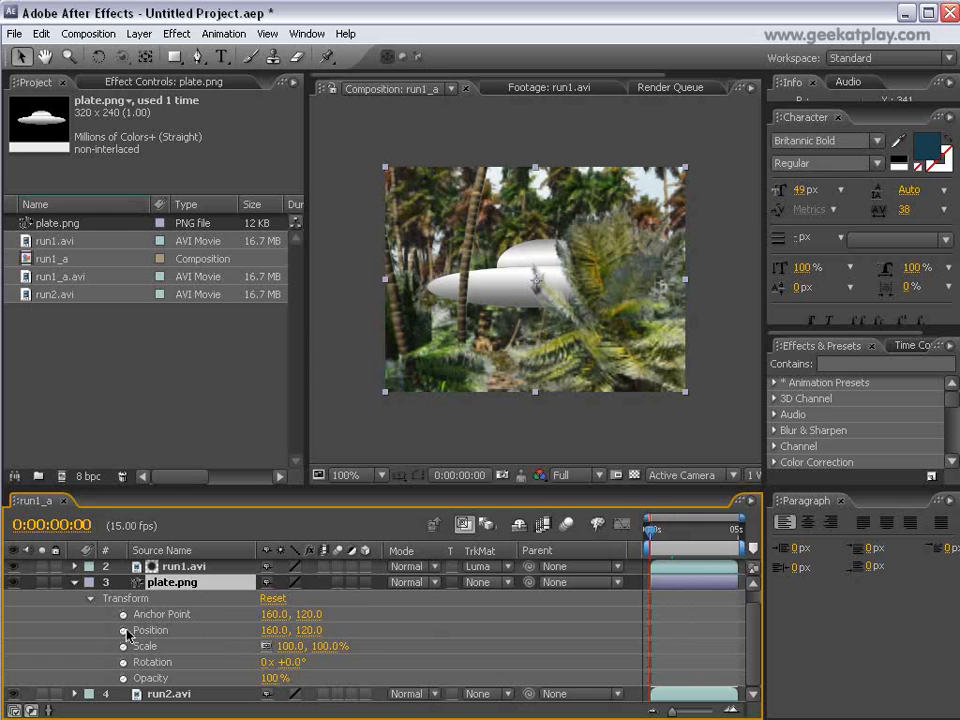
pyautogui.click(123, 631)
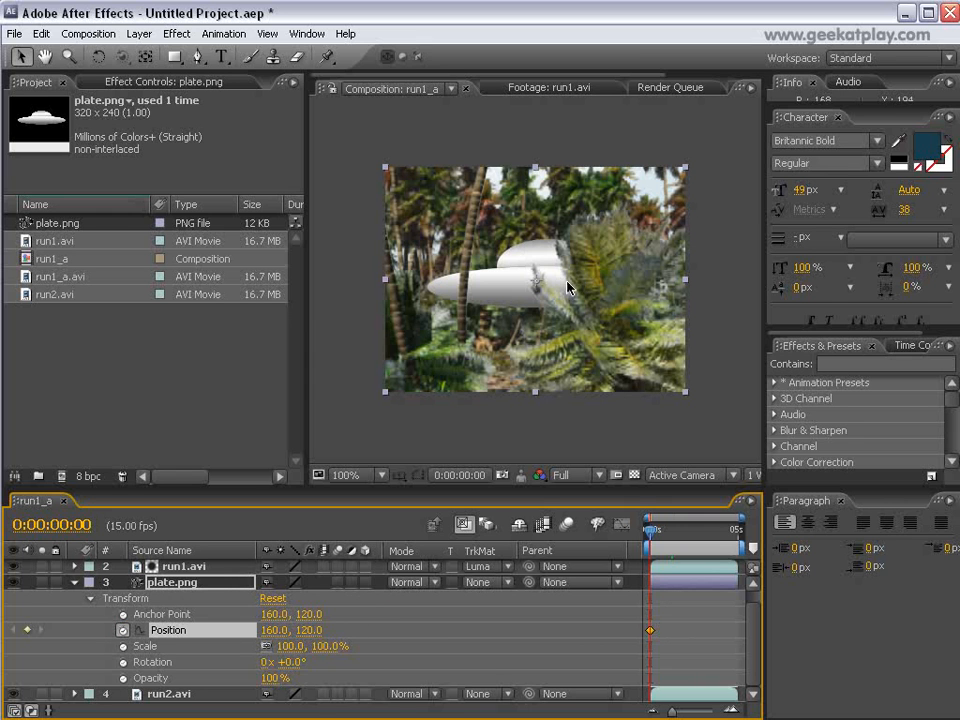
pyautogui.moveTo(582, 289); pyautogui.dragTo(417, 291)
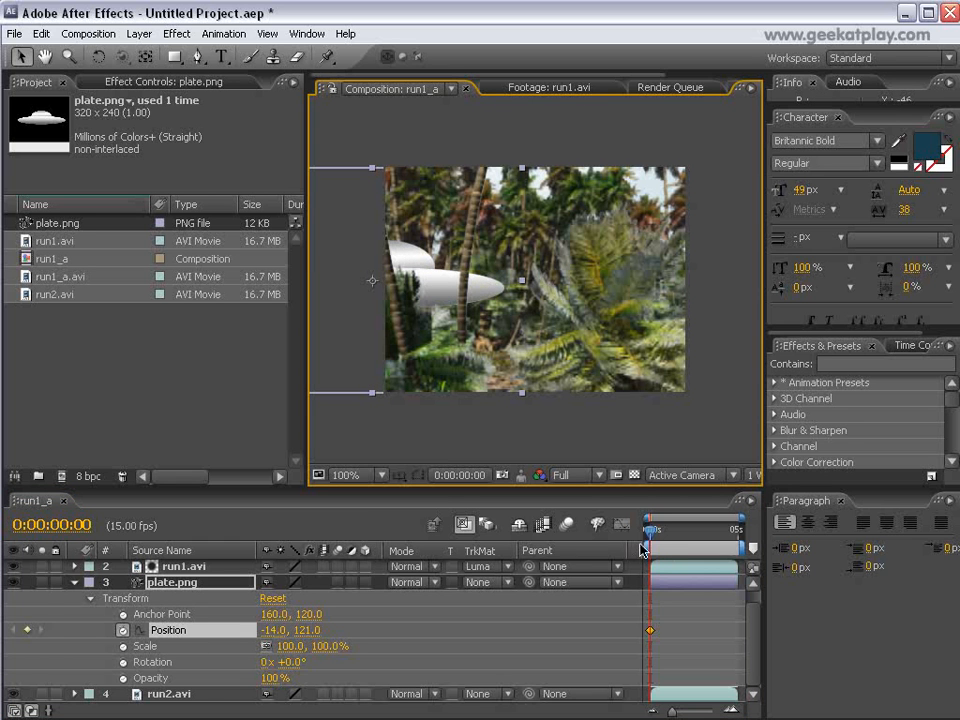
# At 0:00:05:00, move the saucer rightward to about 308, 119 for a second Position keyframe, and preview a mid-flight frame.
pyautogui.moveTo(650, 550); pyautogui.dragTo(776, 580)
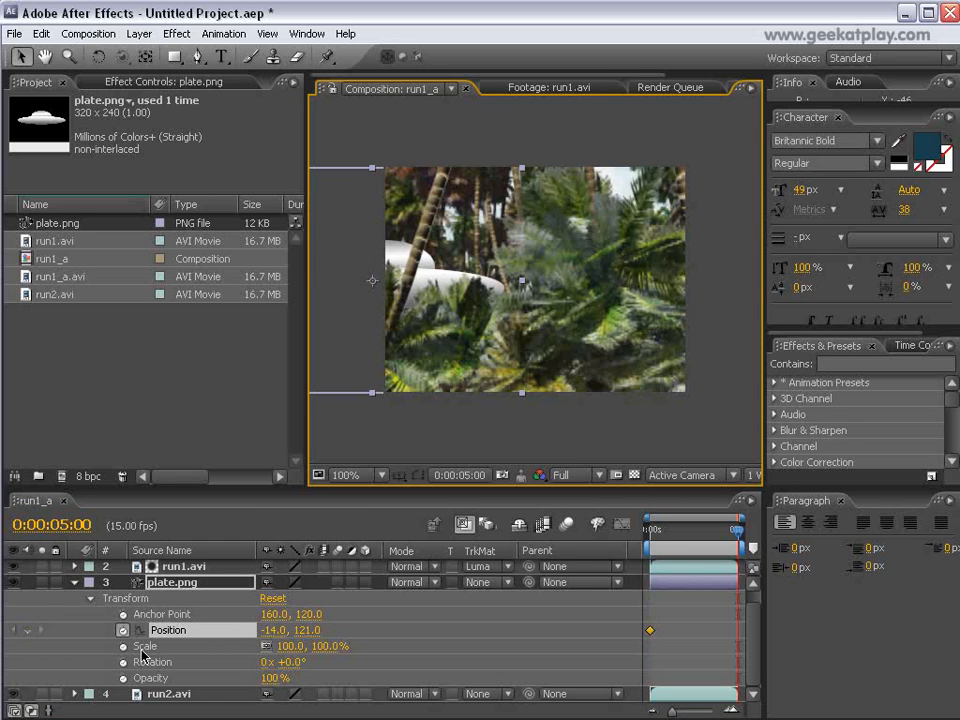
pyautogui.moveTo(481, 268); pyautogui.dragTo(710, 277)
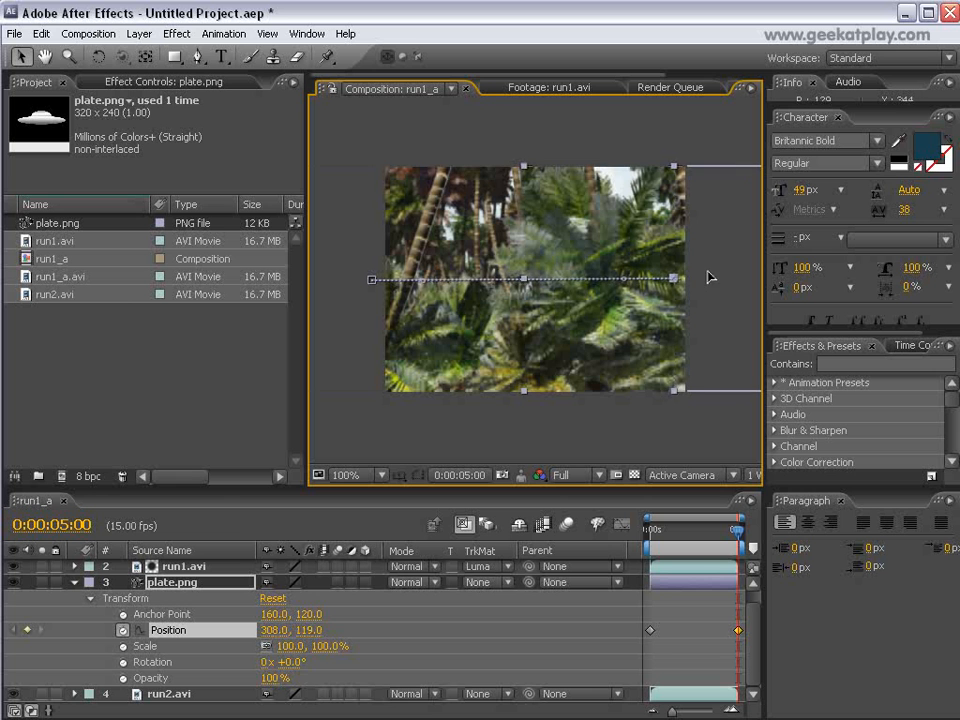
pyautogui.moveTo(740, 537); pyautogui.dragTo(691, 535)
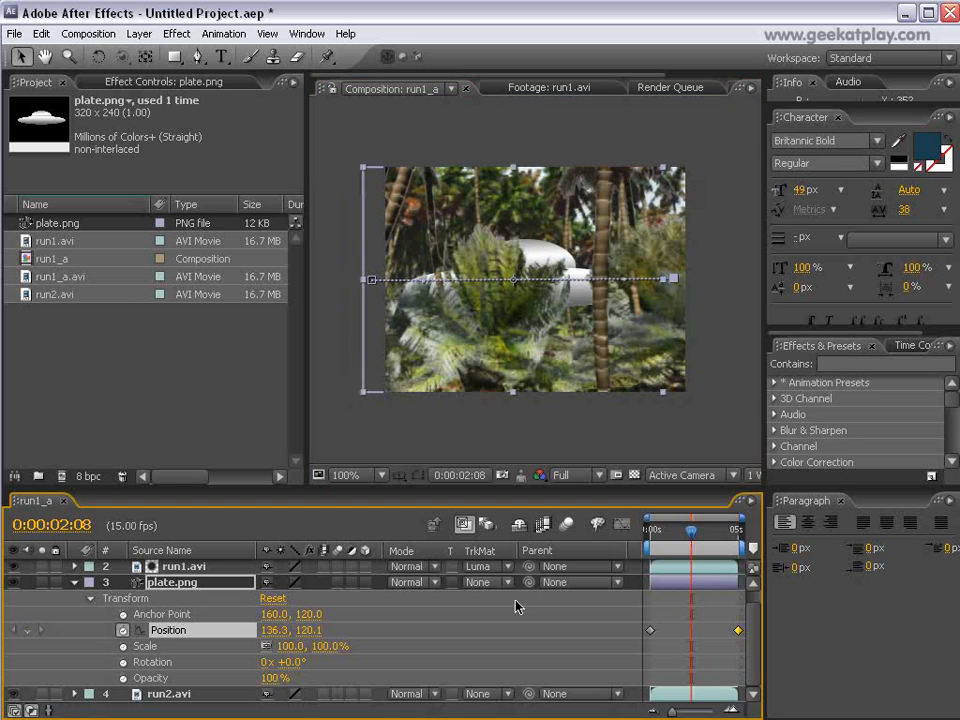
# Enable motion blur for the plate.png layer and the composition, and check the saucer behind the foreground trees at several frames.
pyautogui.click(73, 583)
pyautogui.click(338, 599)
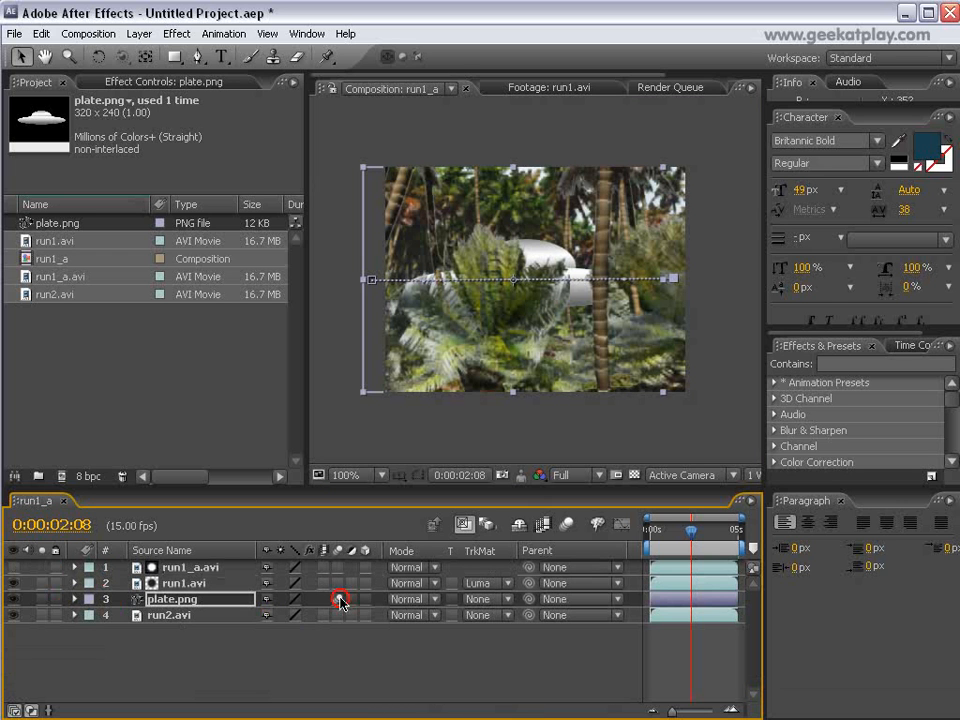
pyautogui.click(568, 524)
pyautogui.moveTo(700, 543); pyautogui.dragTo(684, 541)
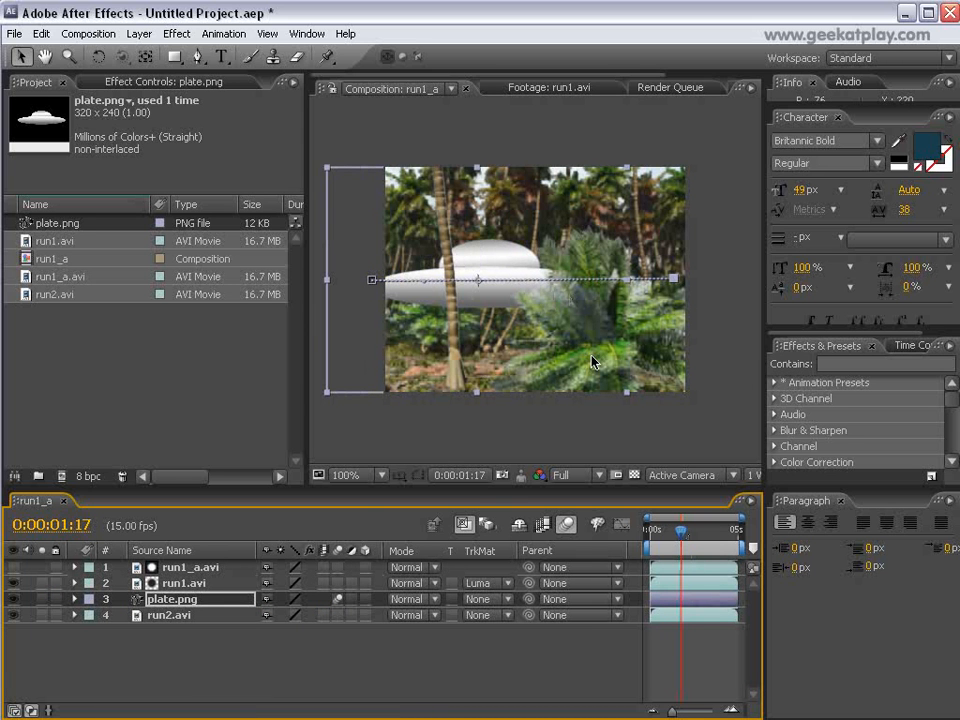
pyautogui.click(478, 237)
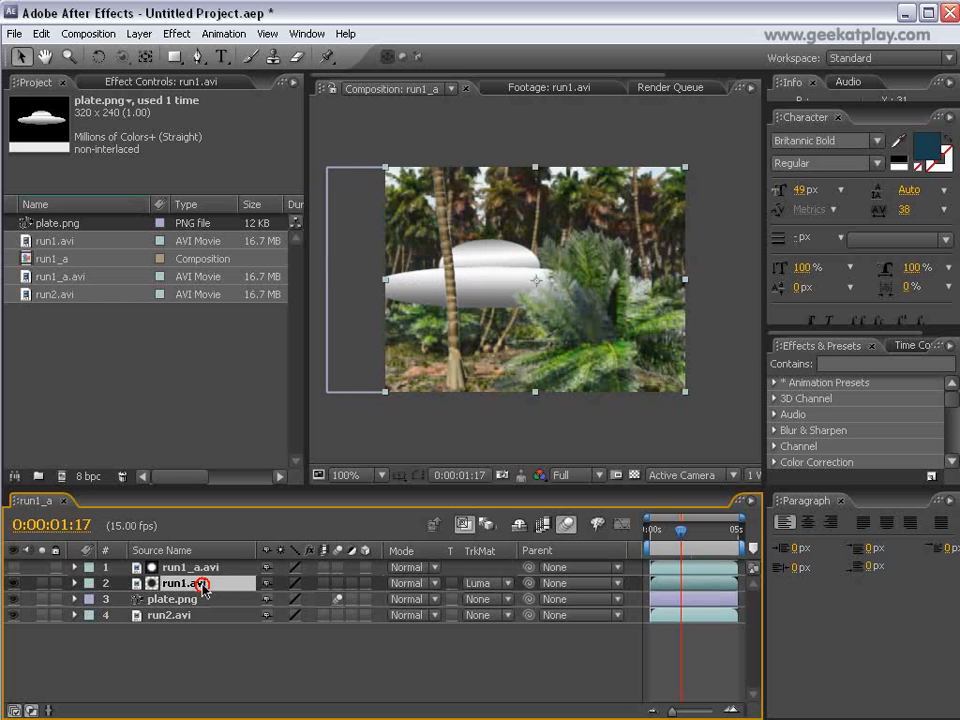
pyautogui.moveTo(680, 541)
pyautogui.mouseDown()
pyautogui.moveTo(665, 538)
pyautogui.moveTo(686, 538)
pyautogui.mouseUp()
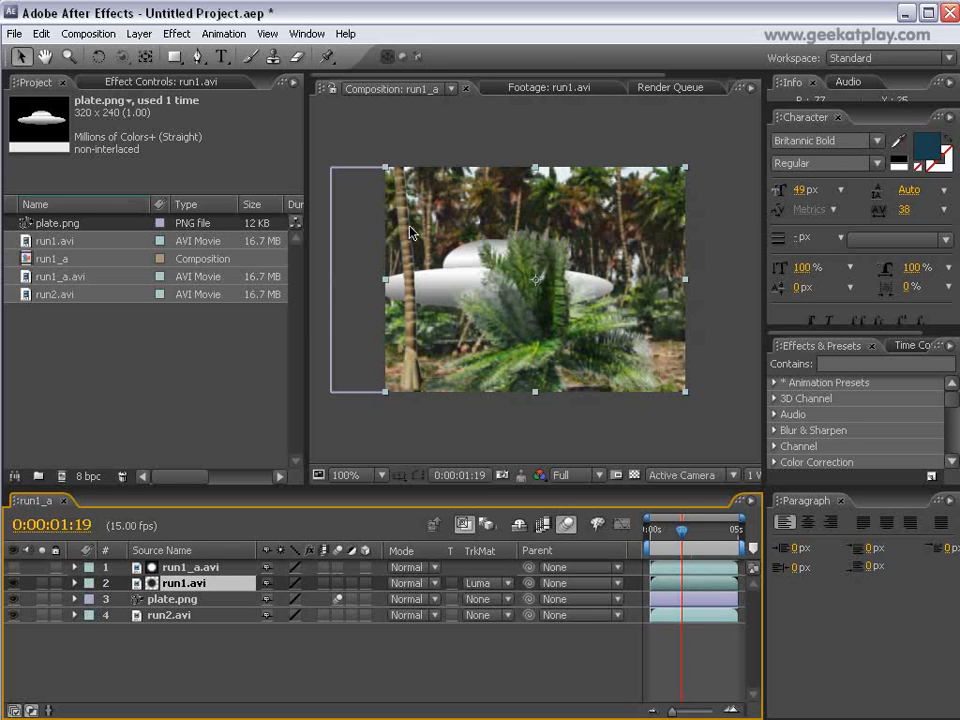
pyautogui.moveTo(683, 539)
pyautogui.mouseDown()
pyautogui.moveTo(656, 538)
pyautogui.moveTo(698, 538)
pyautogui.moveTo(684, 538)
pyautogui.mouseUp()
# Apply the Hue/Saturation effect to the plate.png layer, trying its Colorize option and switching it off again.
pyautogui.click(213, 605)
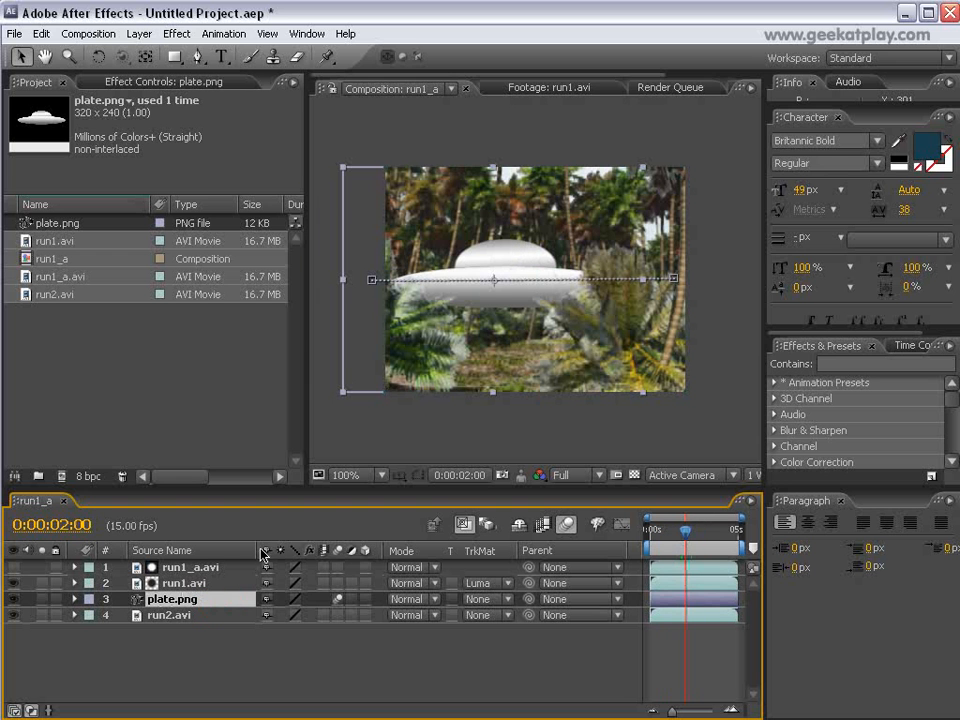
pyautogui.click(171, 37)
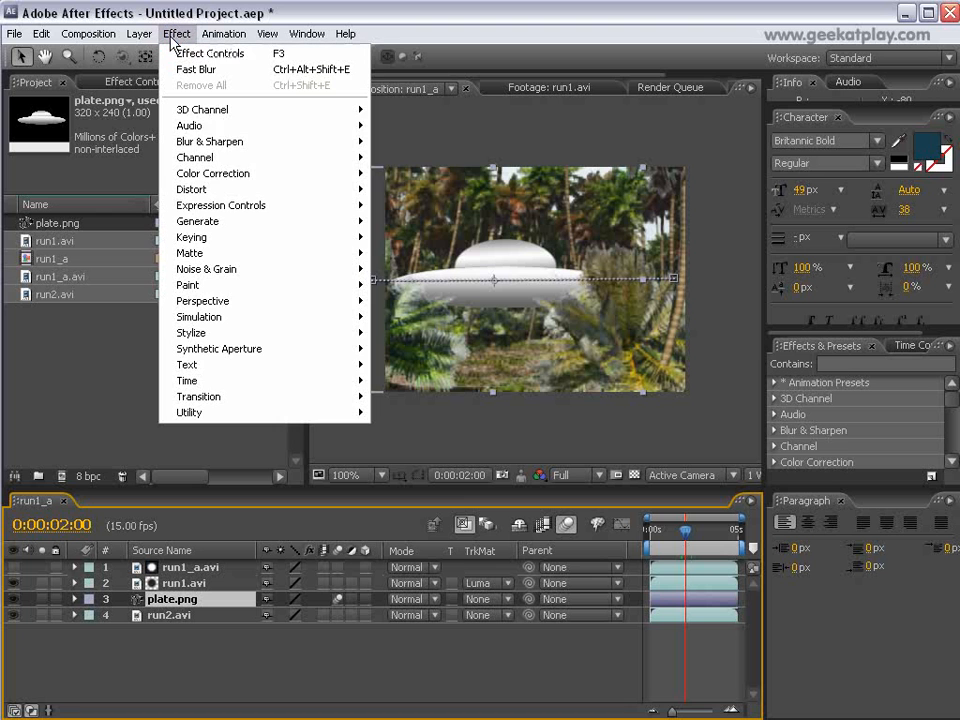
pyautogui.moveTo(266, 176)
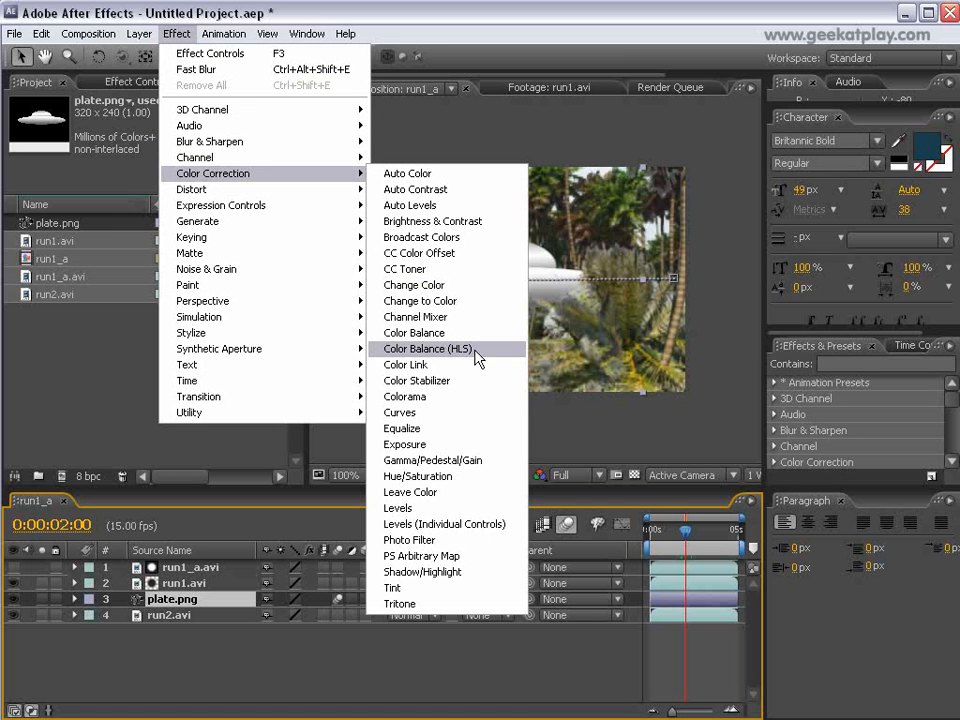
pyautogui.click(478, 476)
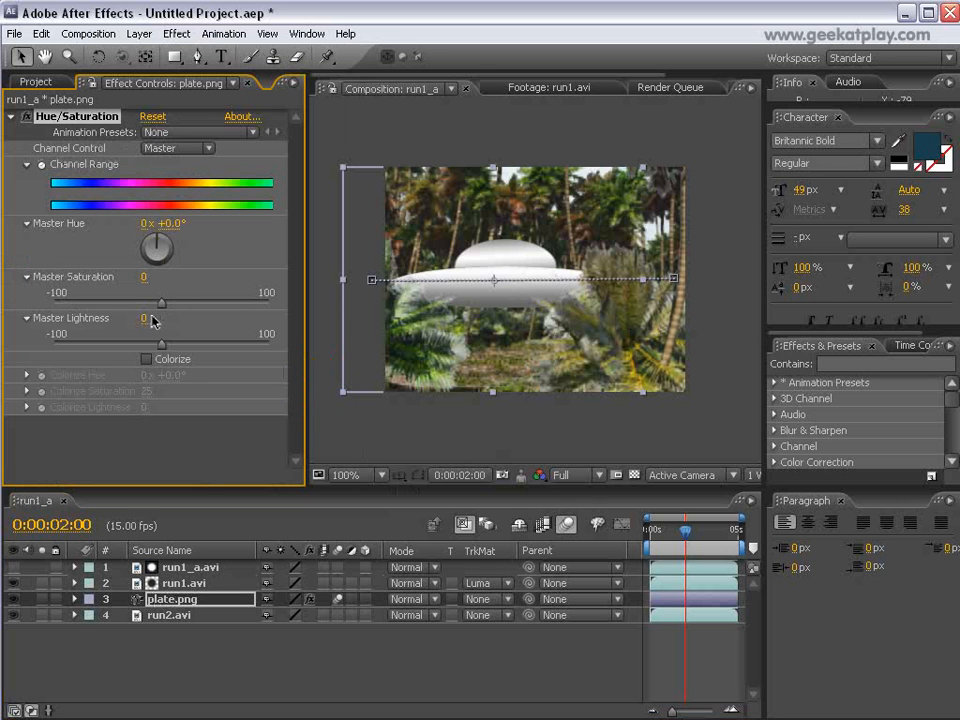
pyautogui.click(147, 359)
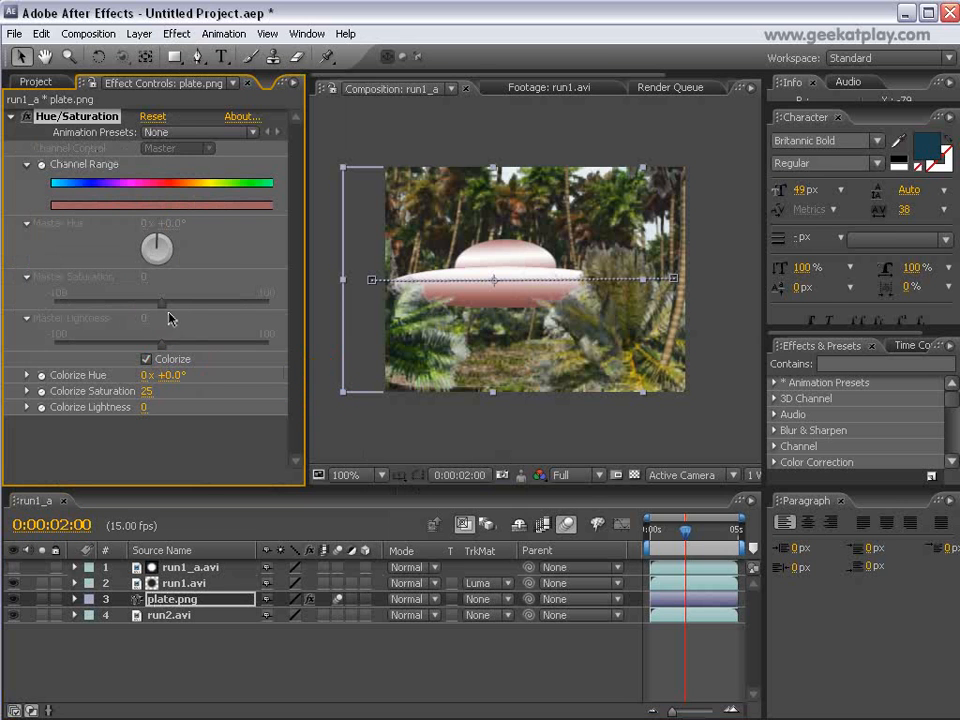
pyautogui.click(148, 360)
# Darken the saucer with Master Saturation -60 and Master Lightness -75, and collapse the Hue/Saturation settings.
pyautogui.moveTo(161, 303); pyautogui.dragTo(120, 305)
pyautogui.moveTo(163, 347); pyautogui.dragTo(94, 347)
pyautogui.moveTo(127, 303); pyautogui.dragTo(97, 304)
pyautogui.click(90, 349)
pyautogui.moveTo(90, 349)
pyautogui.mouseDown()
pyautogui.moveTo(65, 346)
pyautogui.moveTo(82, 348)
pyautogui.mouseUp()
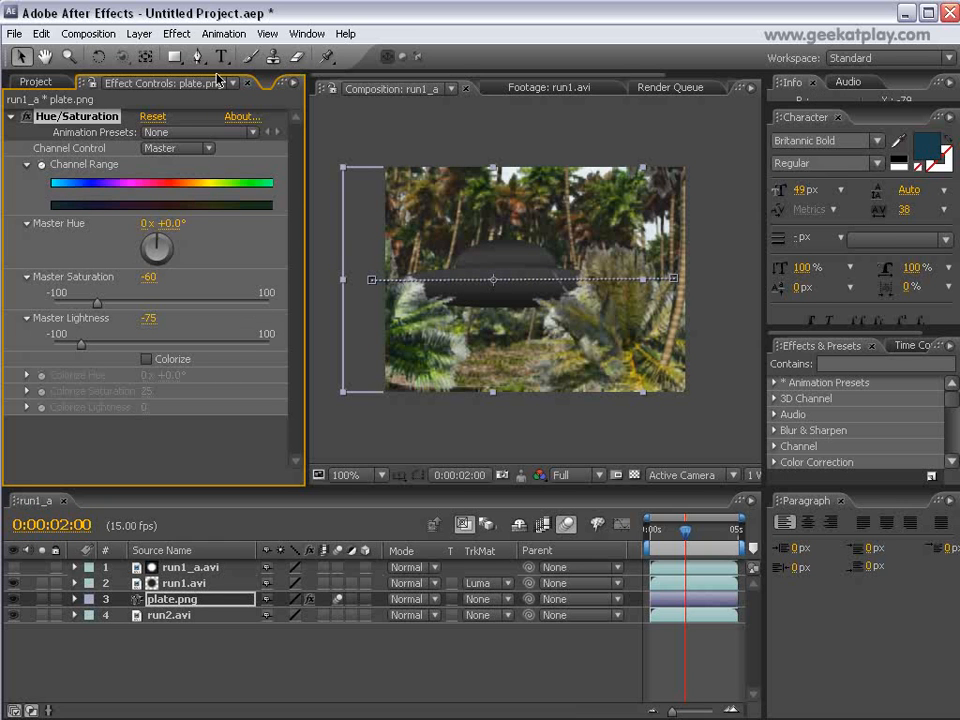
pyautogui.click(14, 120)
pyautogui.click(11, 120)
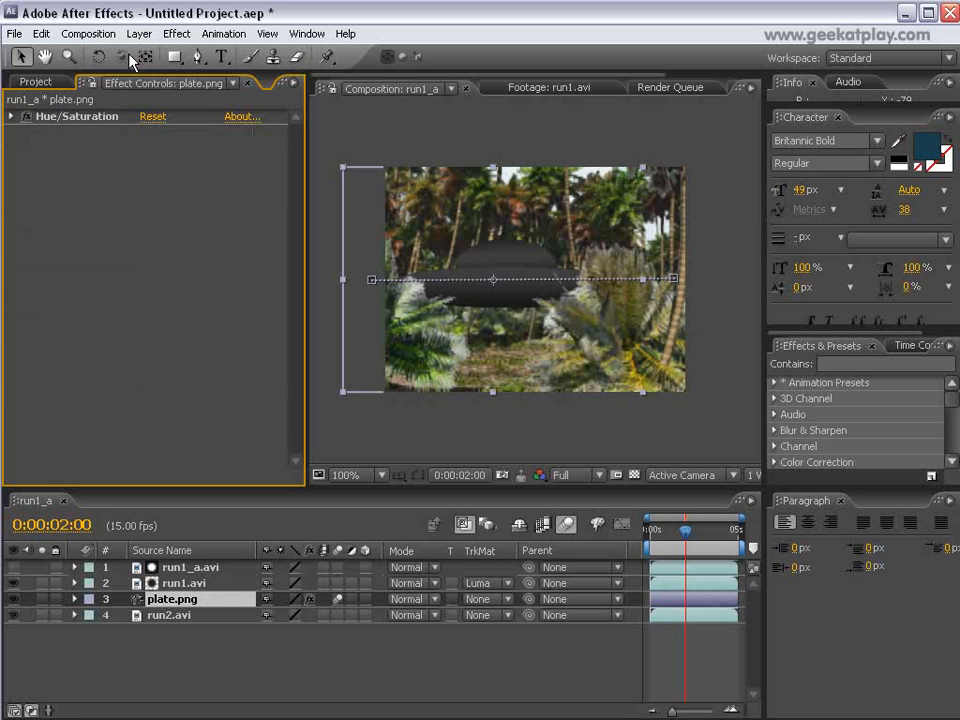
# Apply Fast Blur with Blurriness 6.0 to the plate.png layer and check the saucer at several frames of the flight.
pyautogui.click(176, 33)
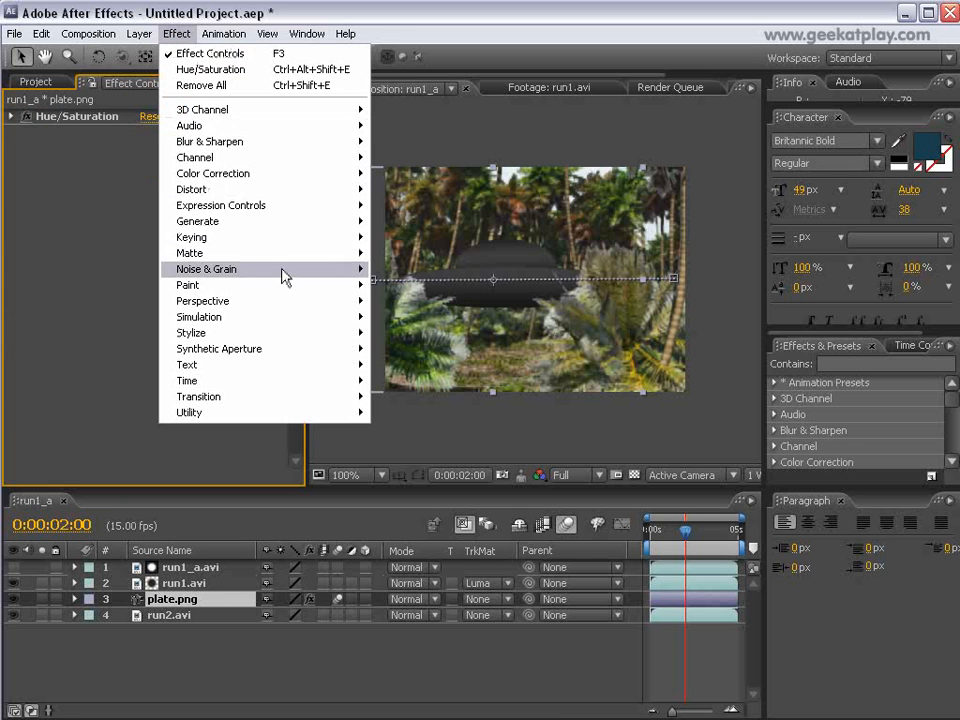
pyautogui.moveTo(349, 144)
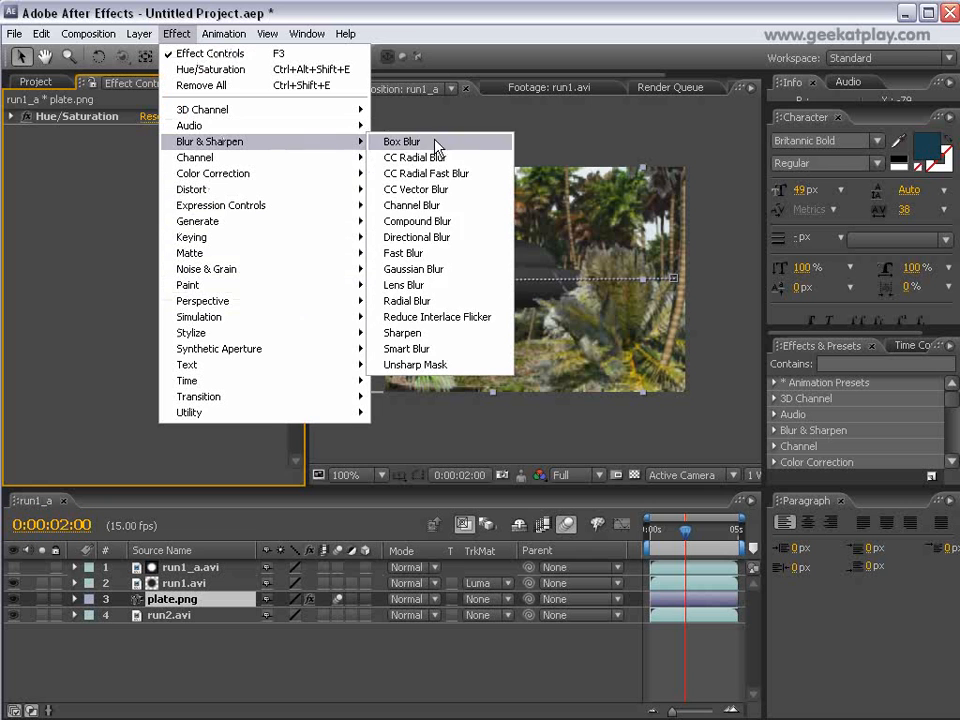
pyautogui.click(450, 255)
pyautogui.moveTo(147, 163); pyautogui.dragTo(160, 163)
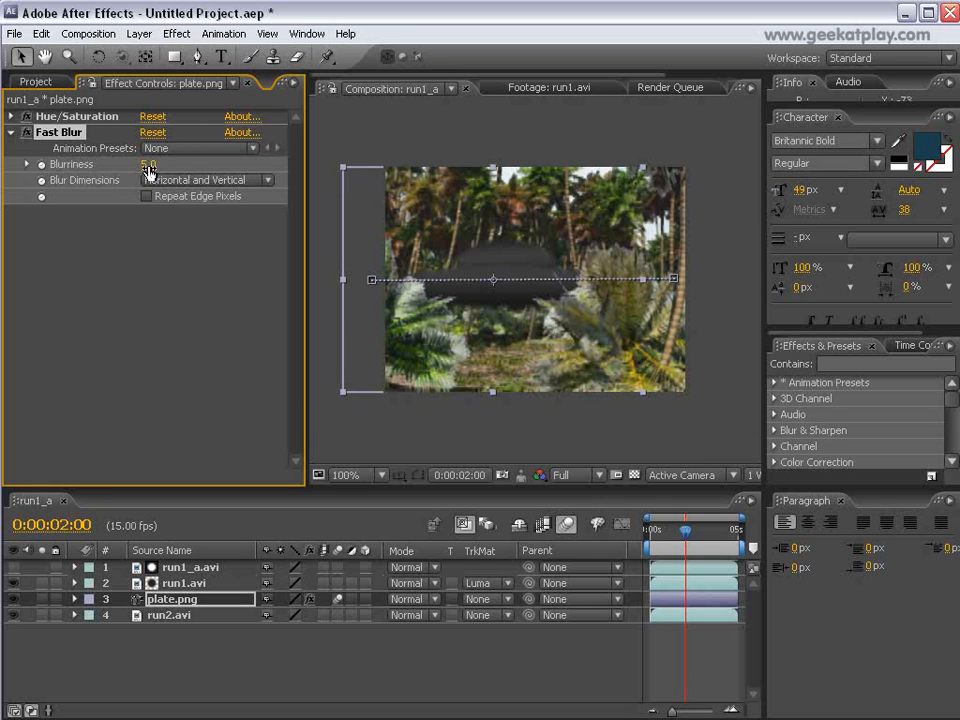
pyautogui.moveTo(148, 164); pyautogui.dragTo(152, 164)
pyautogui.moveTo(685, 530)
pyautogui.mouseDown()
pyautogui.moveTo(655, 540)
pyautogui.moveTo(722, 537)
pyautogui.moveTo(701, 537)
pyautogui.mouseUp()
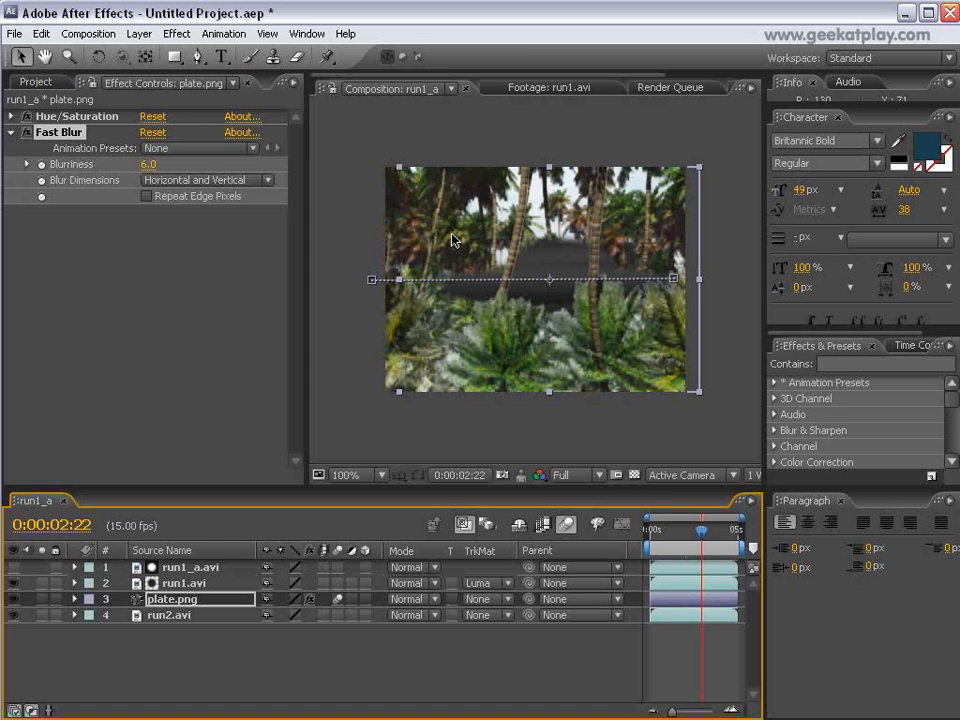
pyautogui.moveTo(703, 537); pyautogui.dragTo(672, 537)
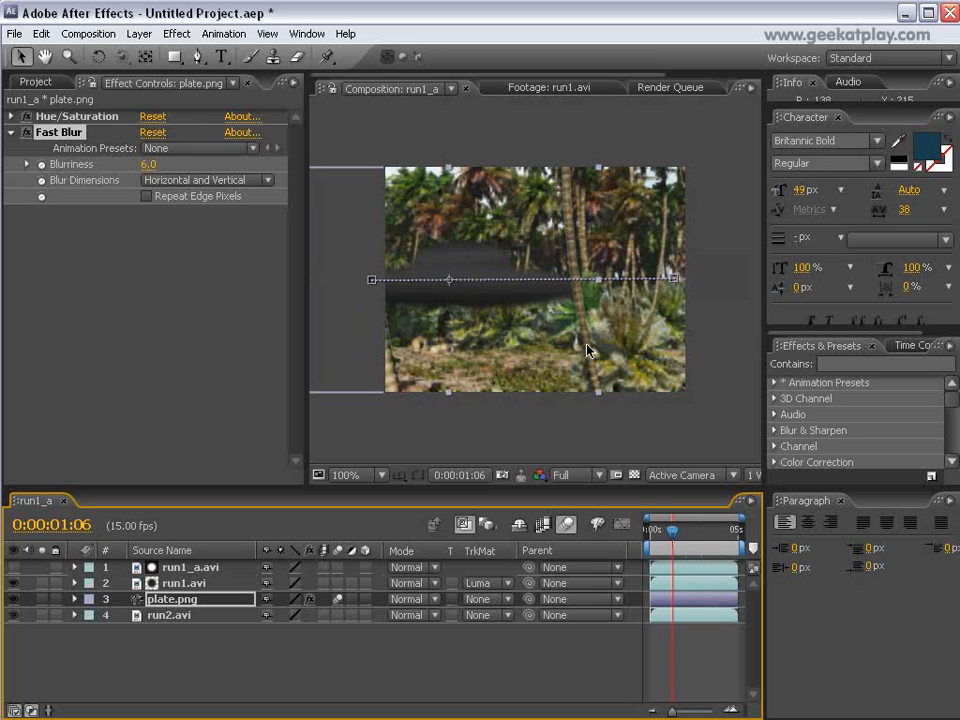
pyautogui.moveTo(670, 540)
pyautogui.mouseDown()
pyautogui.moveTo(660, 540)
pyautogui.moveTo(668, 541)
pyautogui.mouseUp()
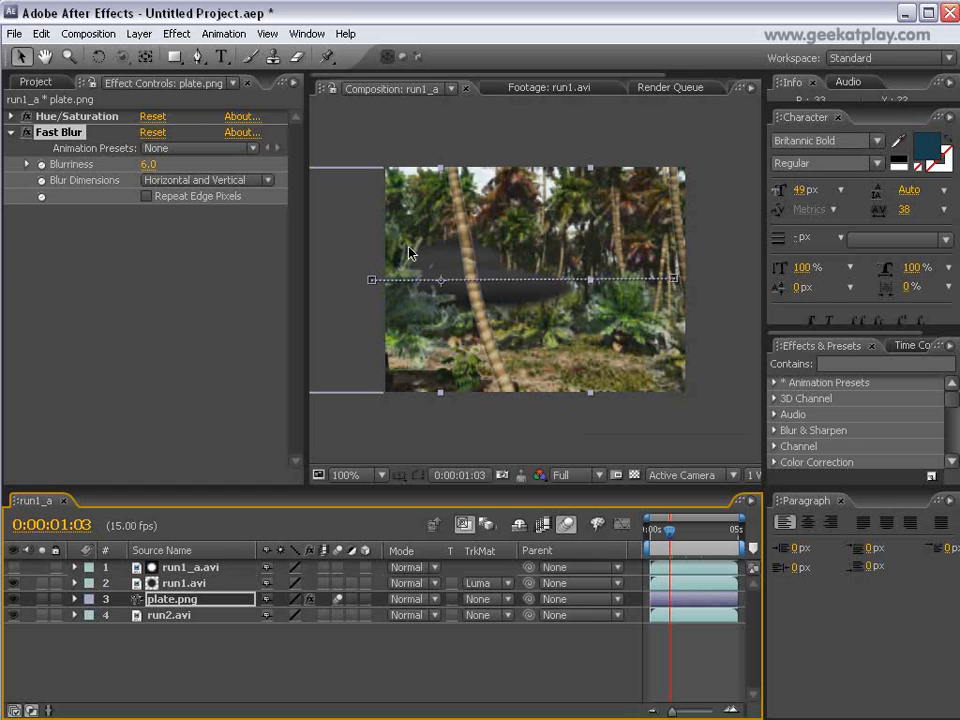
# Add the run1_a composition to the render queue and render it with Best Settings and the Lossless output module.
pyautogui.click(14, 33)
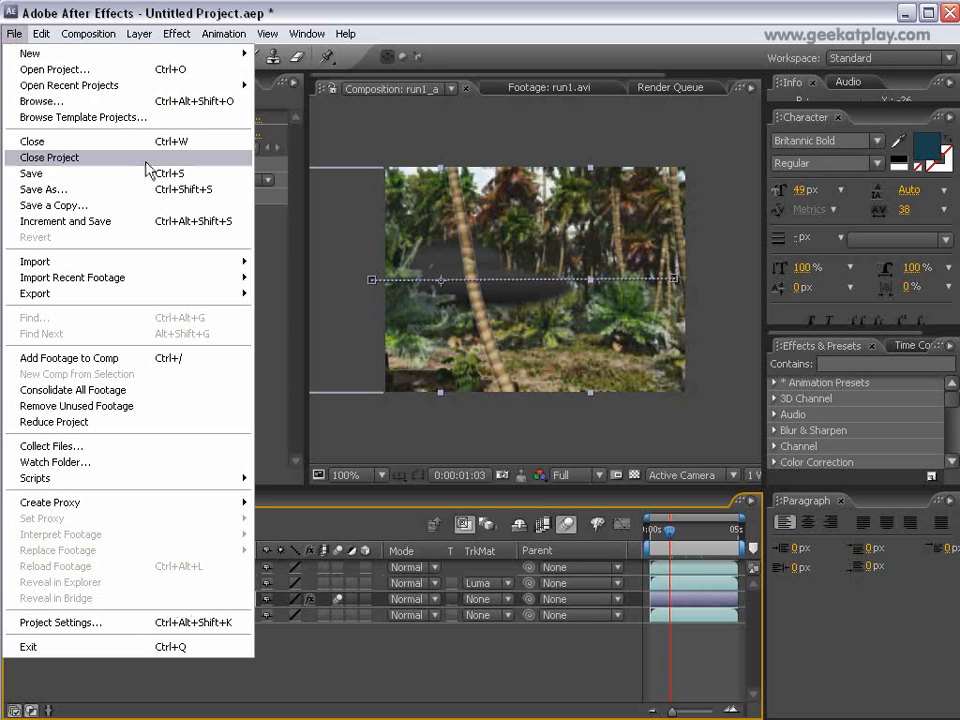
pyautogui.moveTo(72, 36)
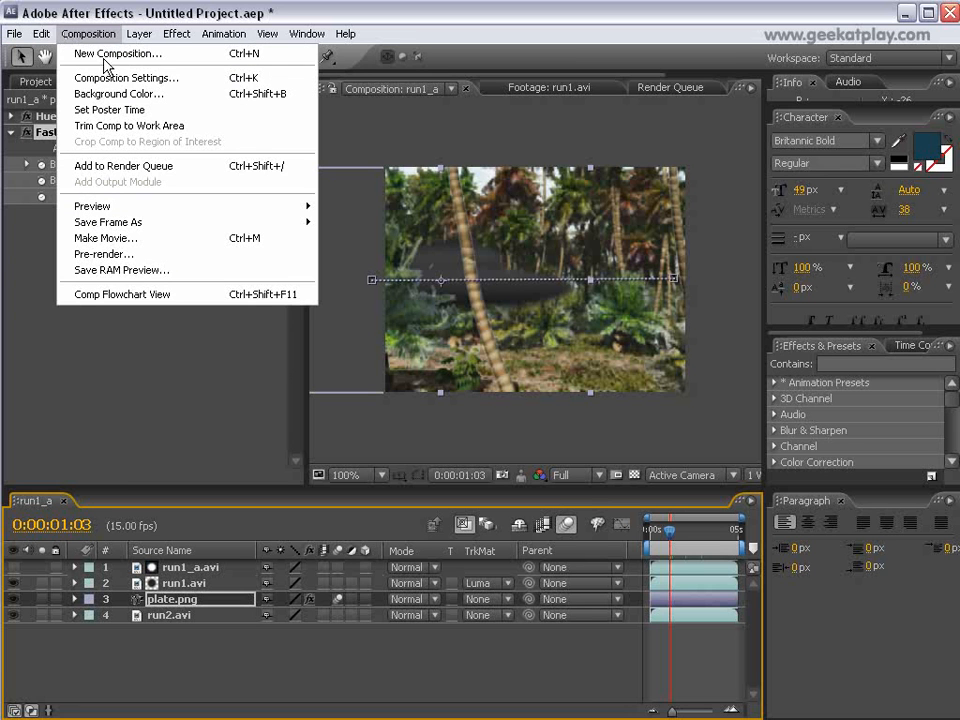
pyautogui.click(120, 166)
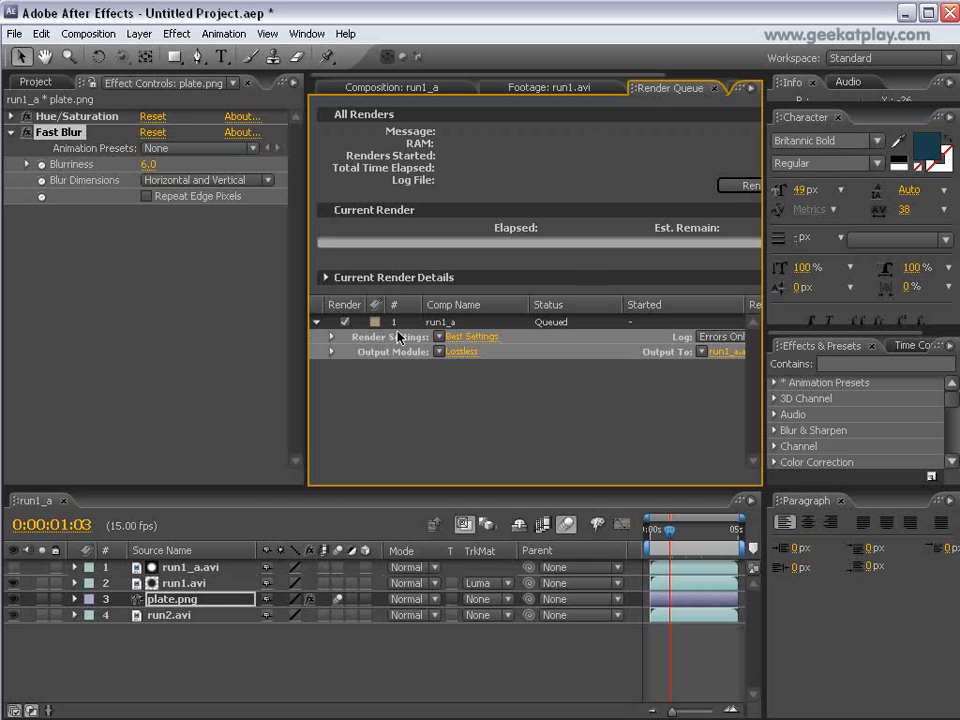
pyautogui.click(740, 187)
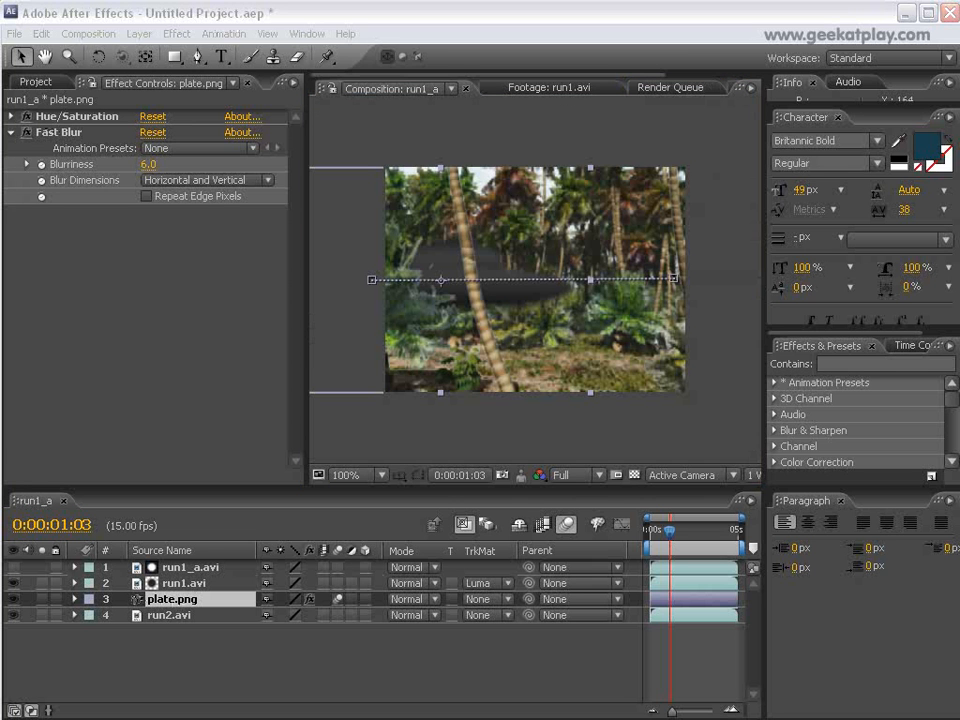
# Play back the rendered movie in Windows Media Player, and close the player after minimizing After Effects to return to Vue.
pyautogui.moveTo(656, 210); pyautogui.dragTo(488, 182)
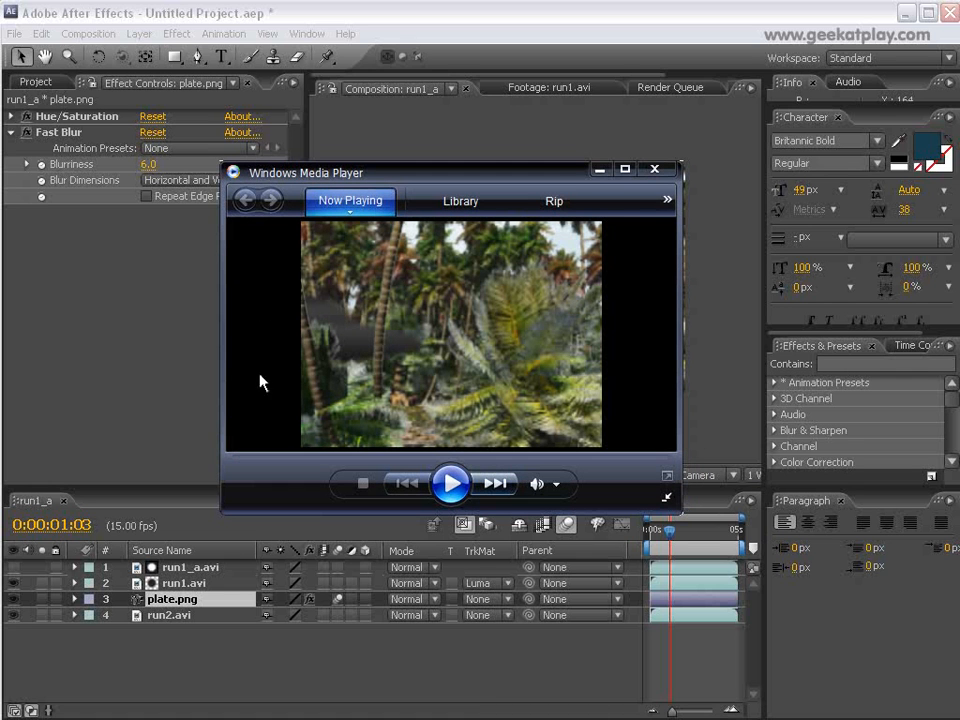
pyautogui.click(448, 483)
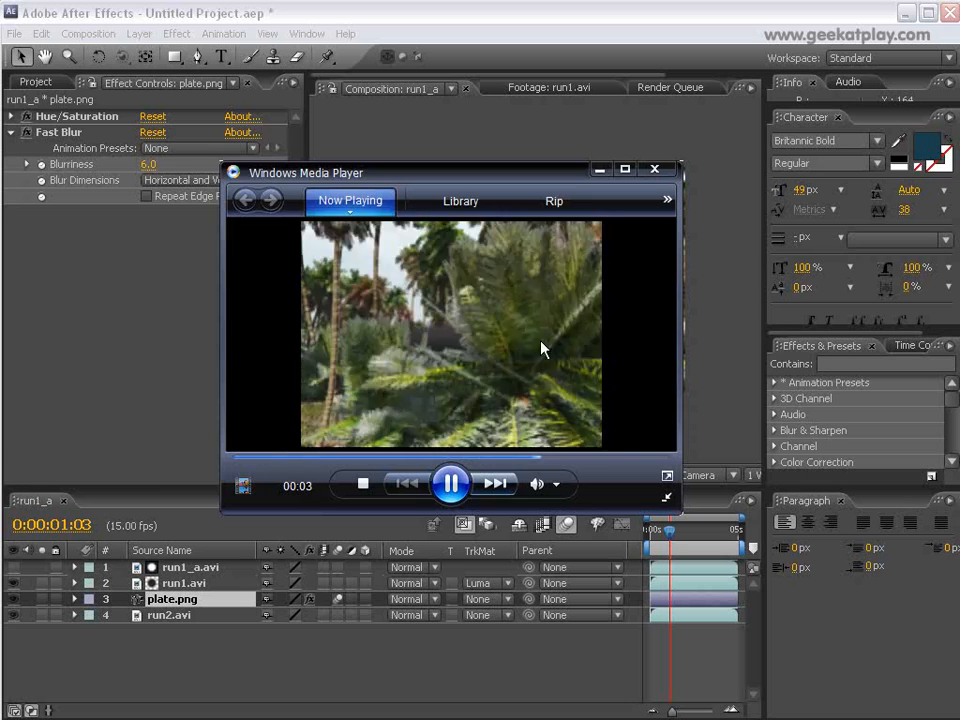
pyautogui.click(450, 483)
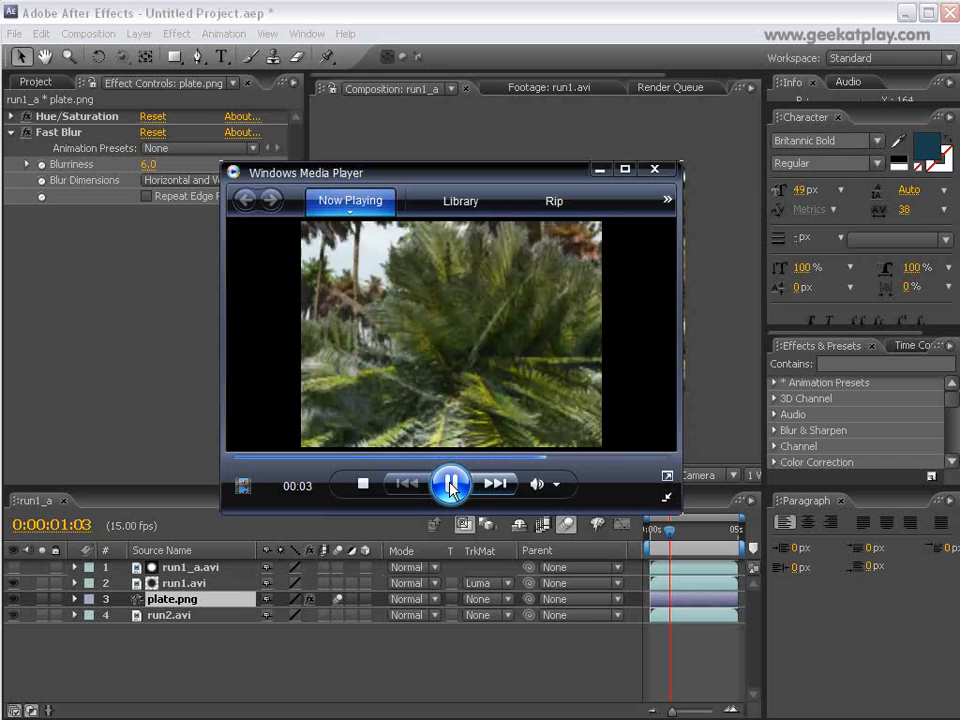
pyautogui.click(450, 484)
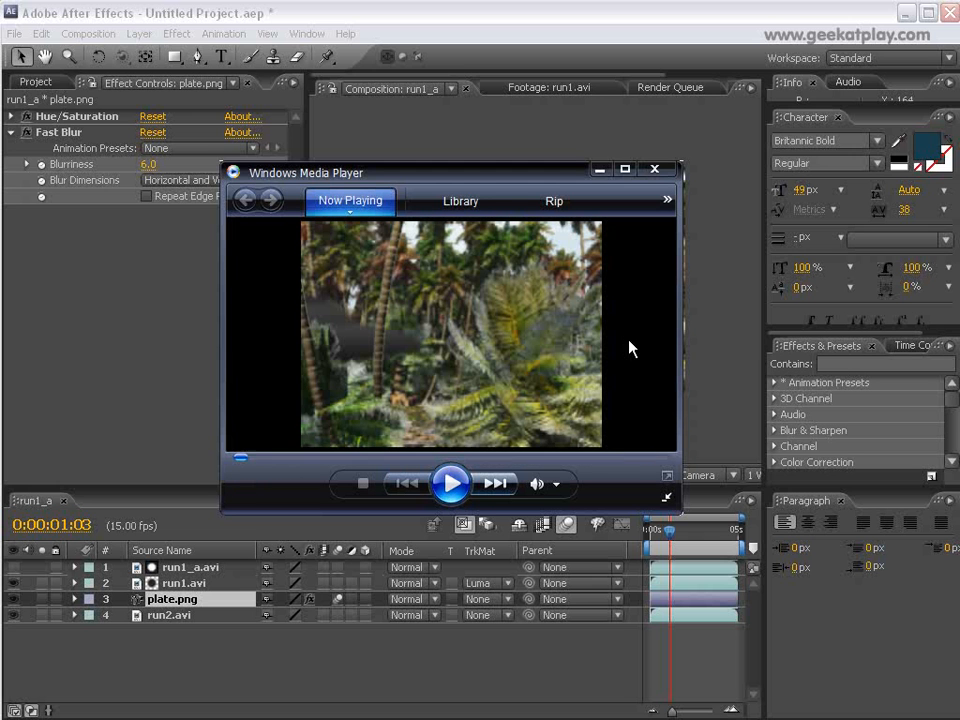
pyautogui.click(905, 13)
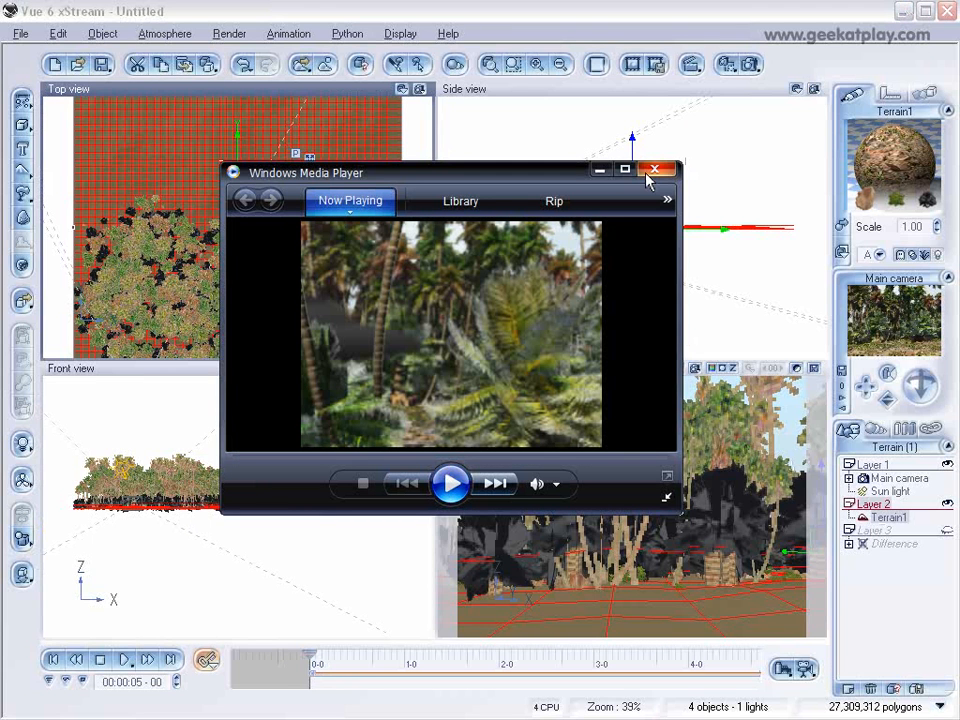
pyautogui.click(654, 170)
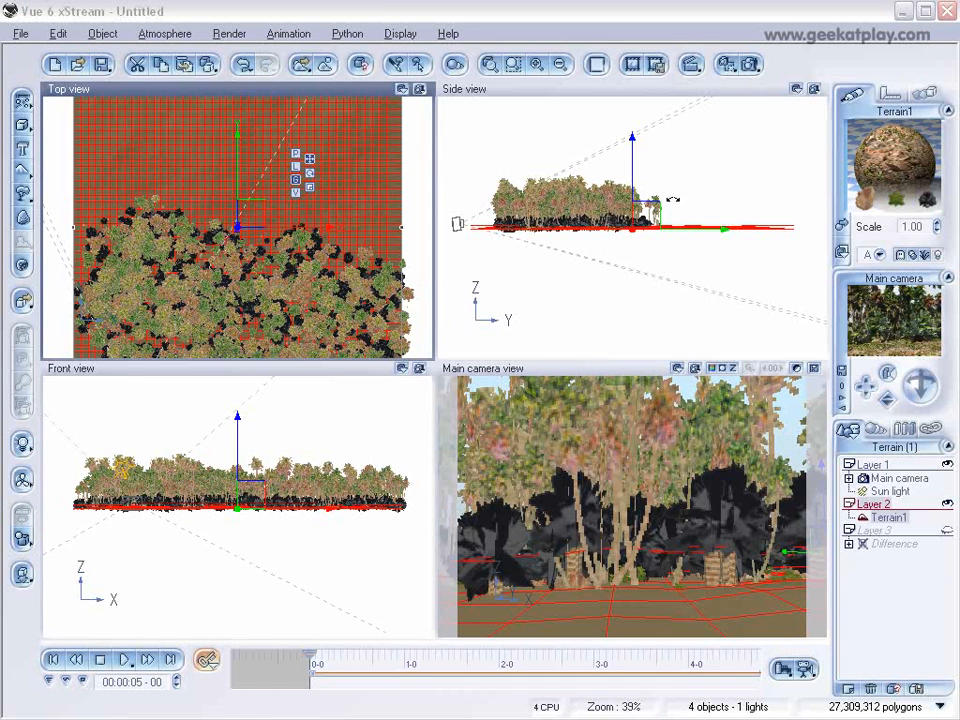